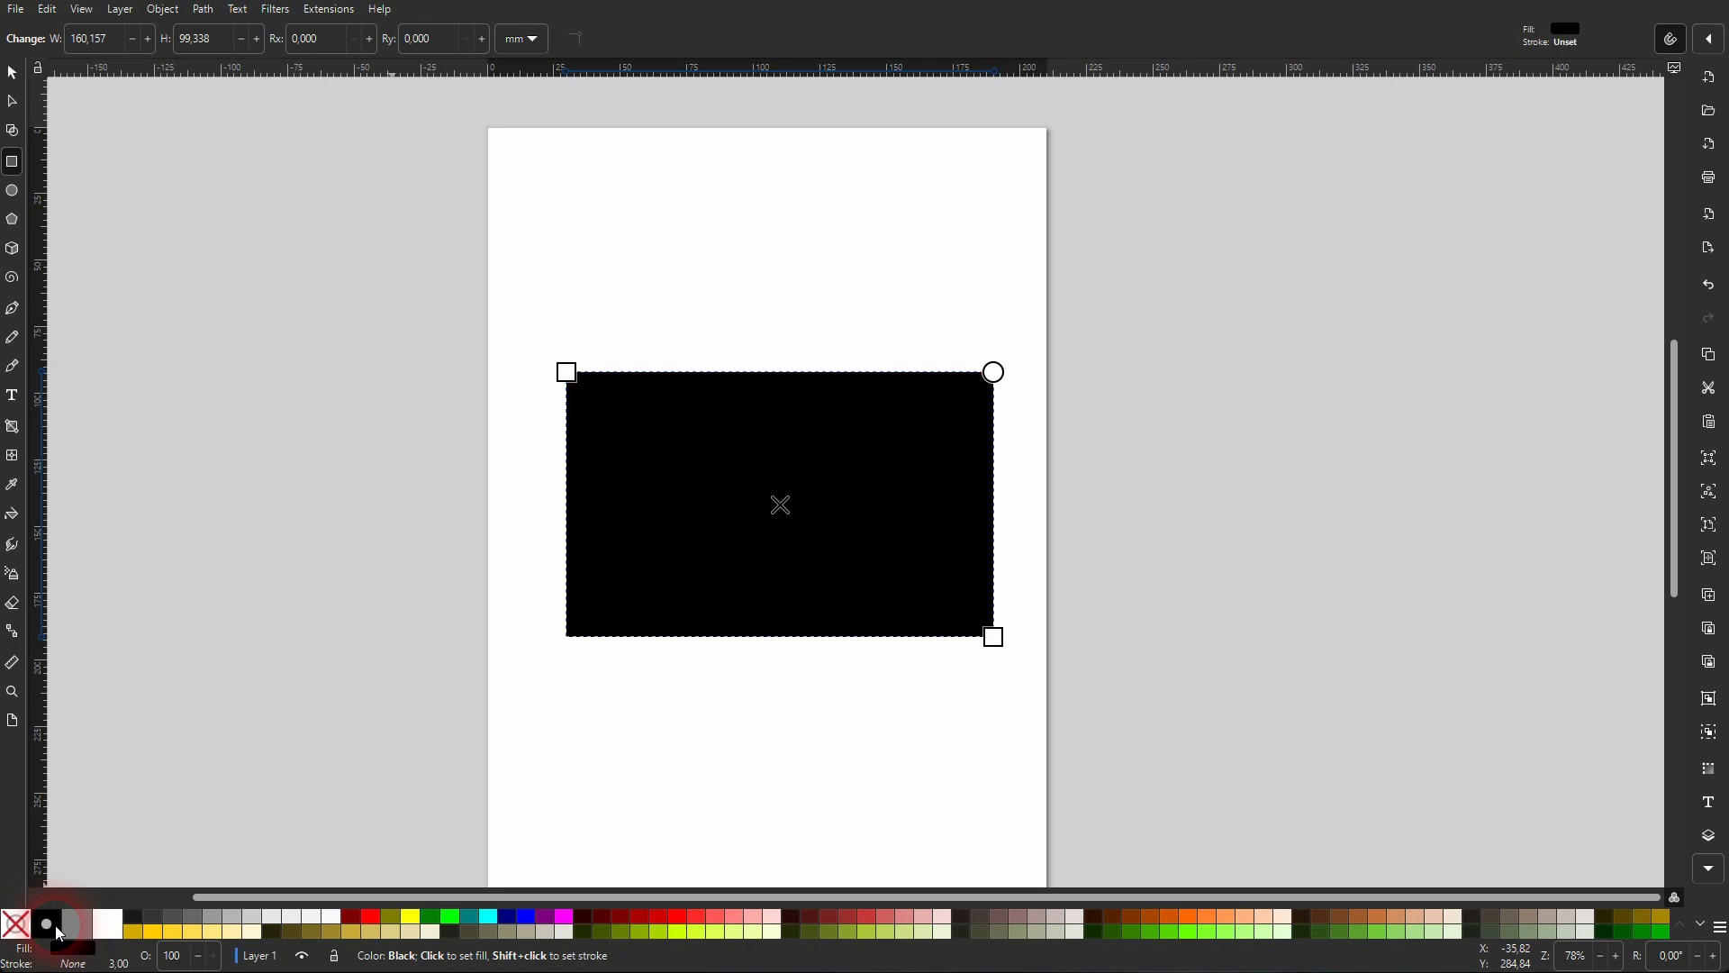
Fill the rectangle with green and enlarge it to about 175 mm wide and 104 mm high.
click(442, 920)
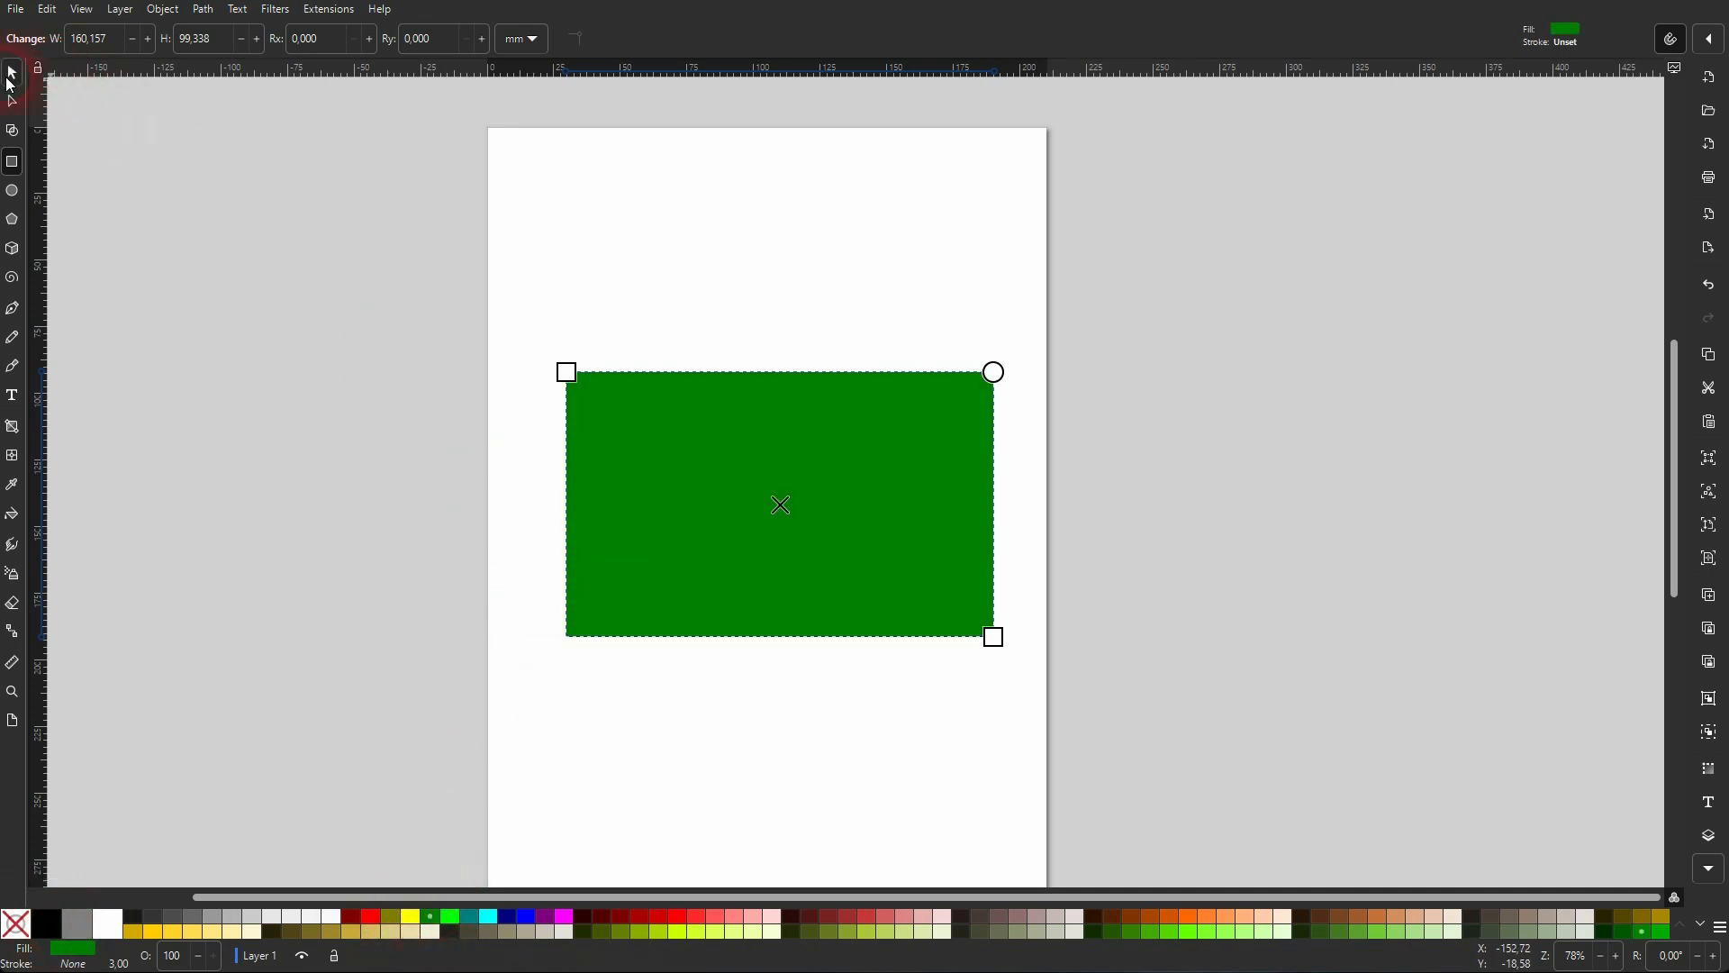
click(11, 75)
drag(552, 504, 524, 511)
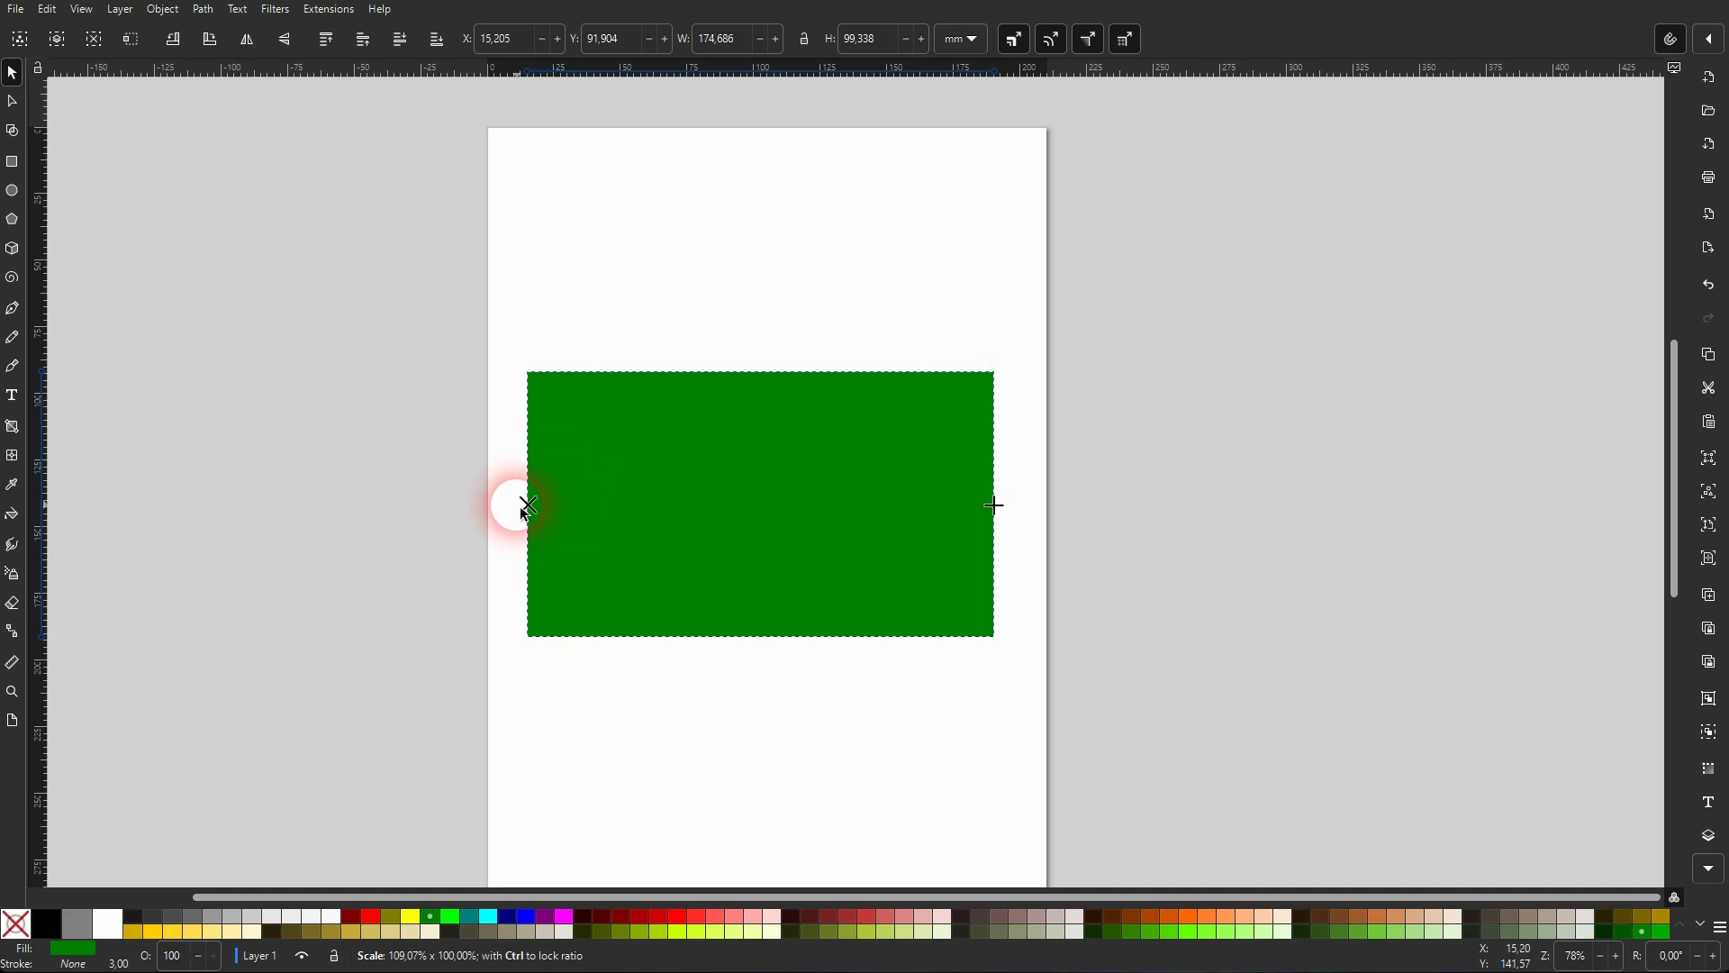
drag(760, 357, 761, 340)
click(783, 313)
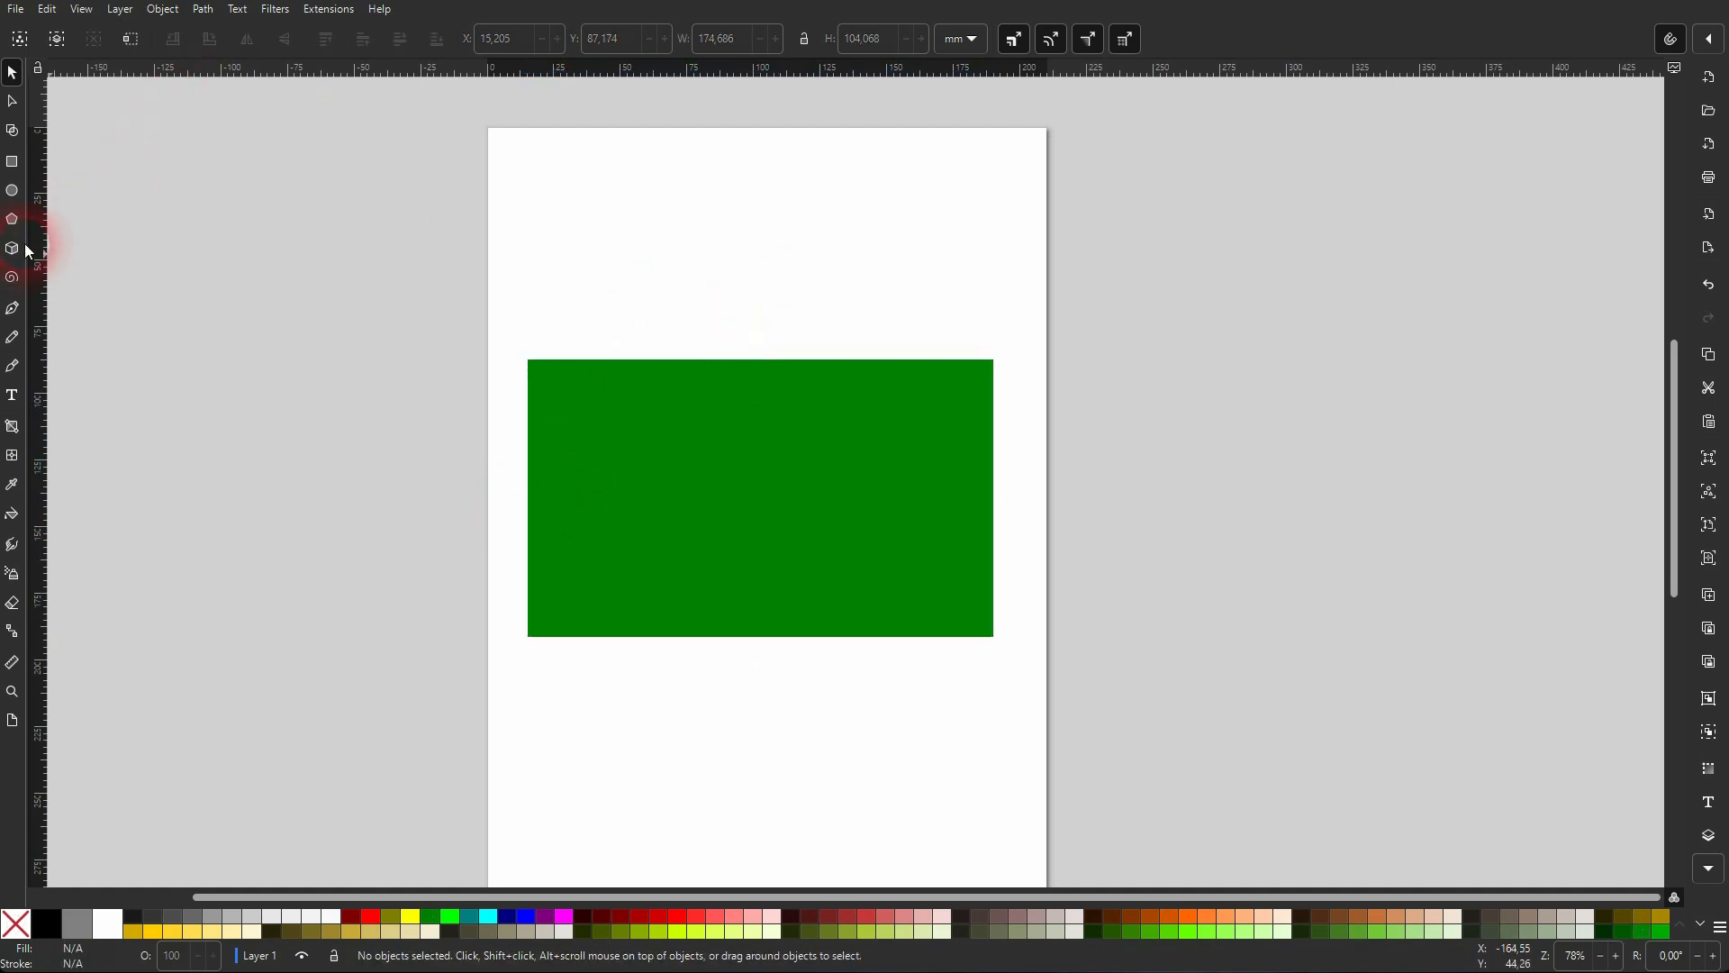
Draw a regular polygon with 3 corners above the green rectangle, about 60 mm wide and 70 mm high.
click(18, 221)
click(91, 44)
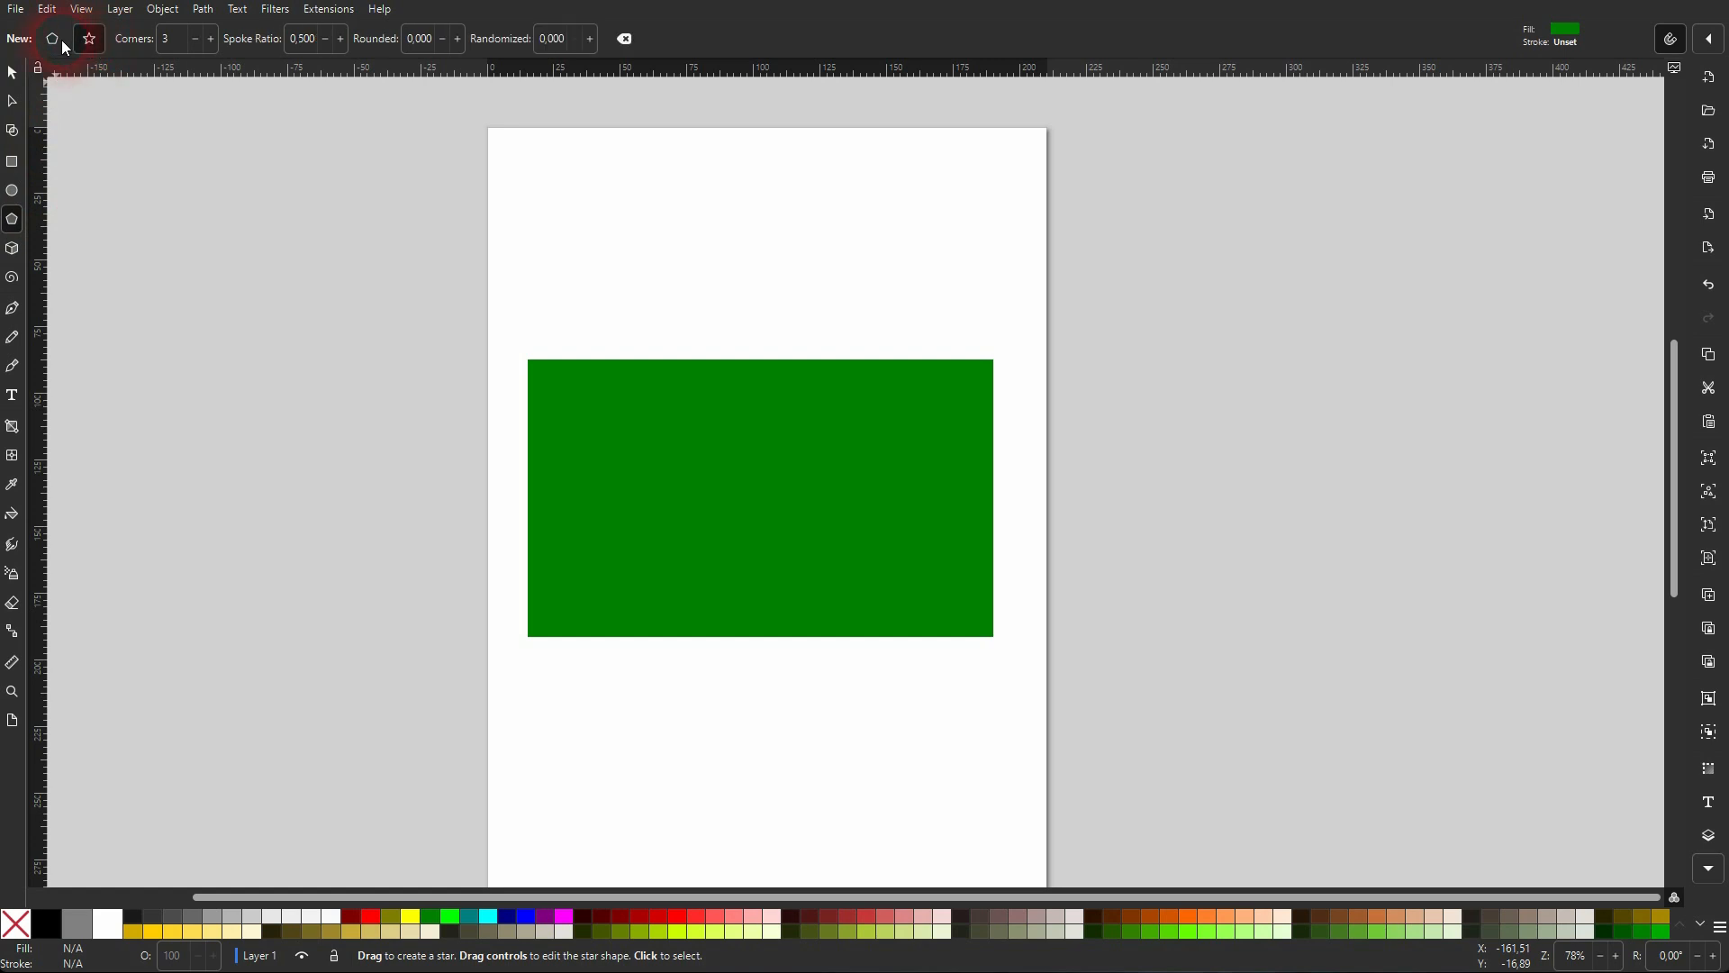
click(54, 40)
click(162, 40)
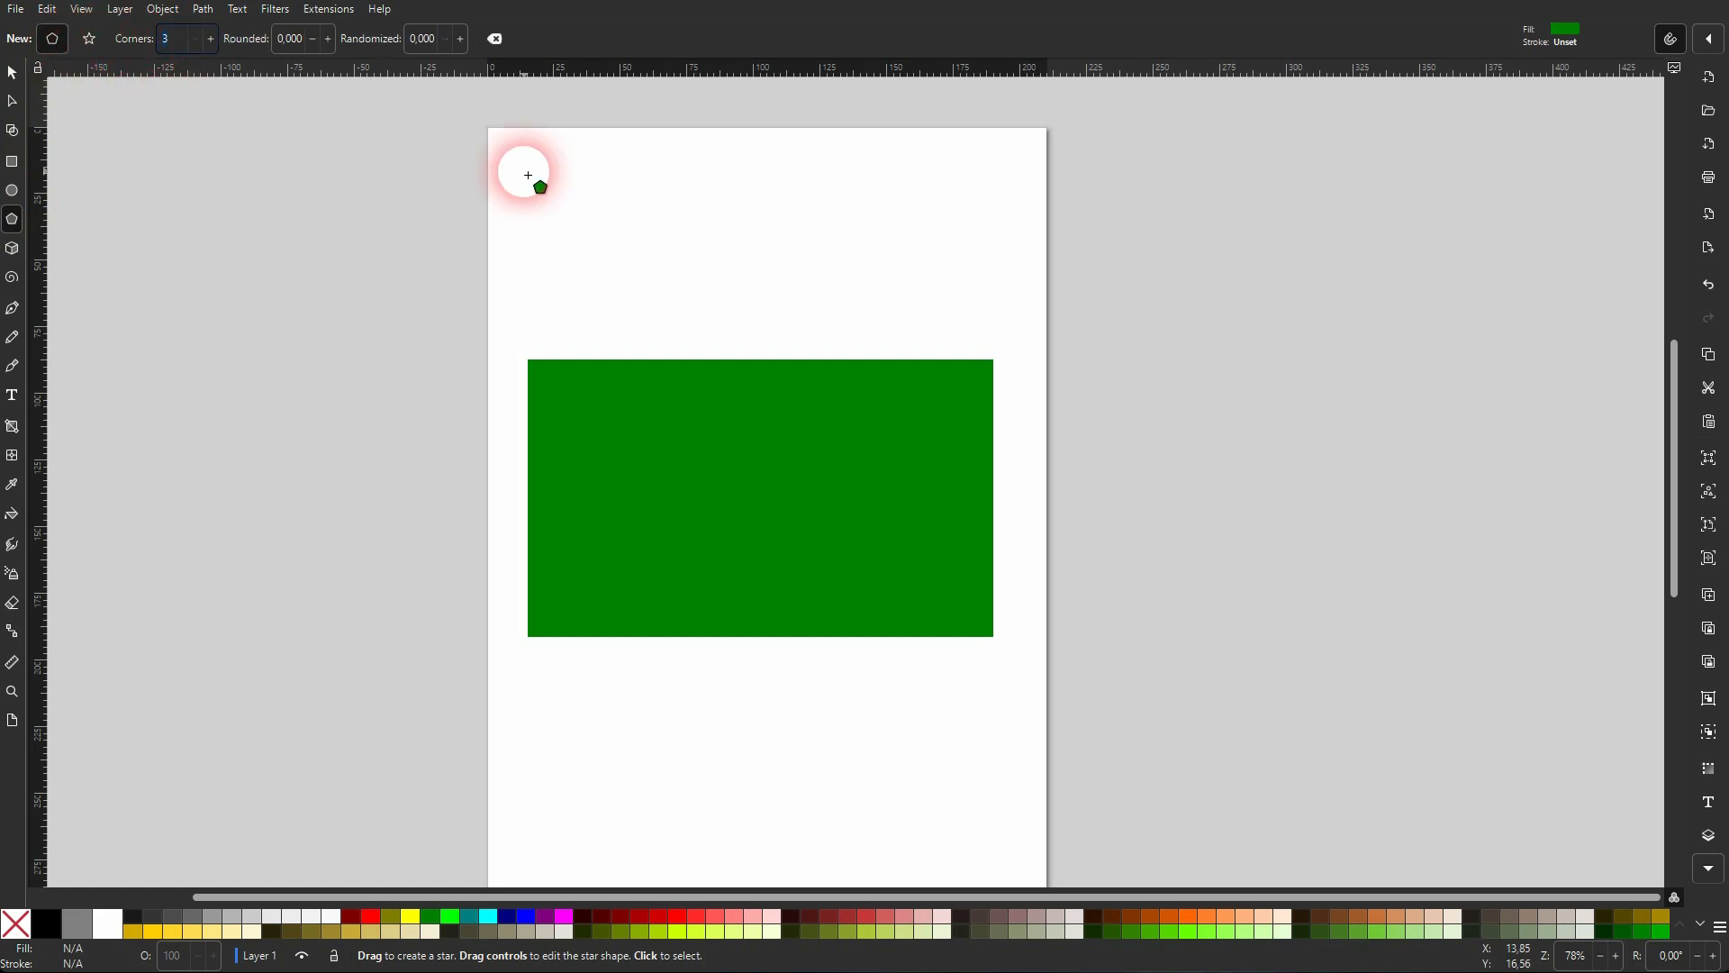
drag(683, 194, 792, 195)
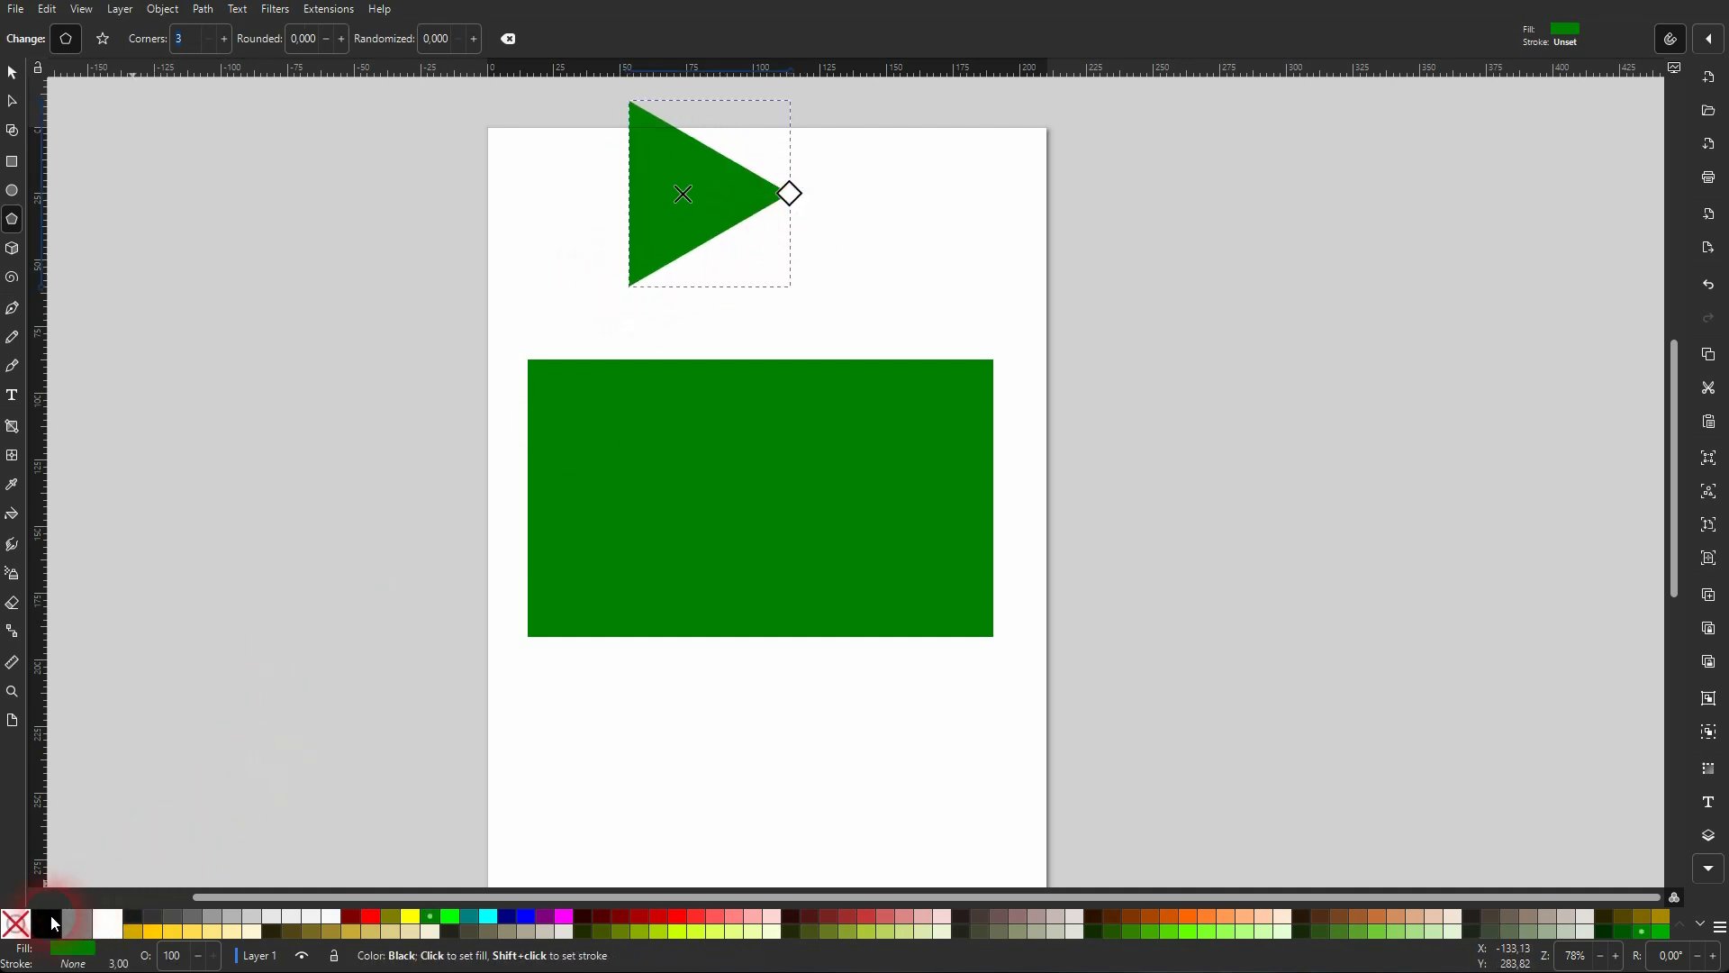
Fill the triangle with black and move it onto the green rectangle, flush with its left edge.
click(46, 923)
click(20, 77)
drag(679, 232, 577, 540)
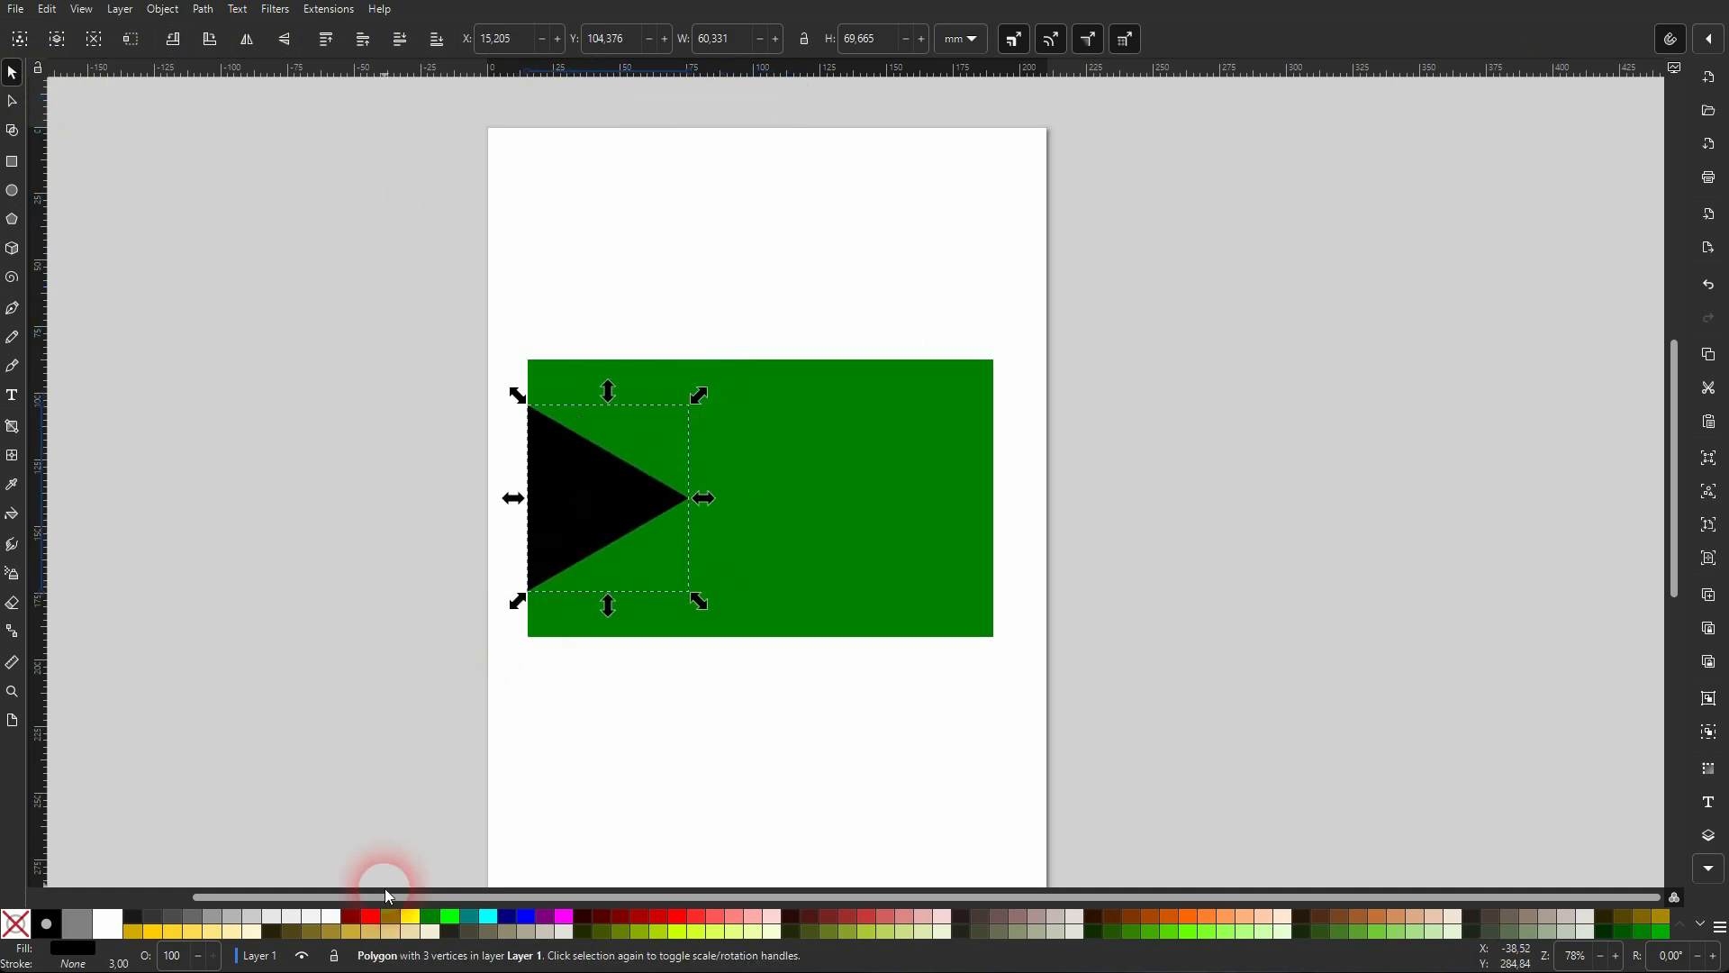
Give the black triangle a white stroke and realign it with the green rectangle's left edge.
shift+click(108, 924)
scroll(574, 528, up, 2)
drag(552, 503, 581, 516)
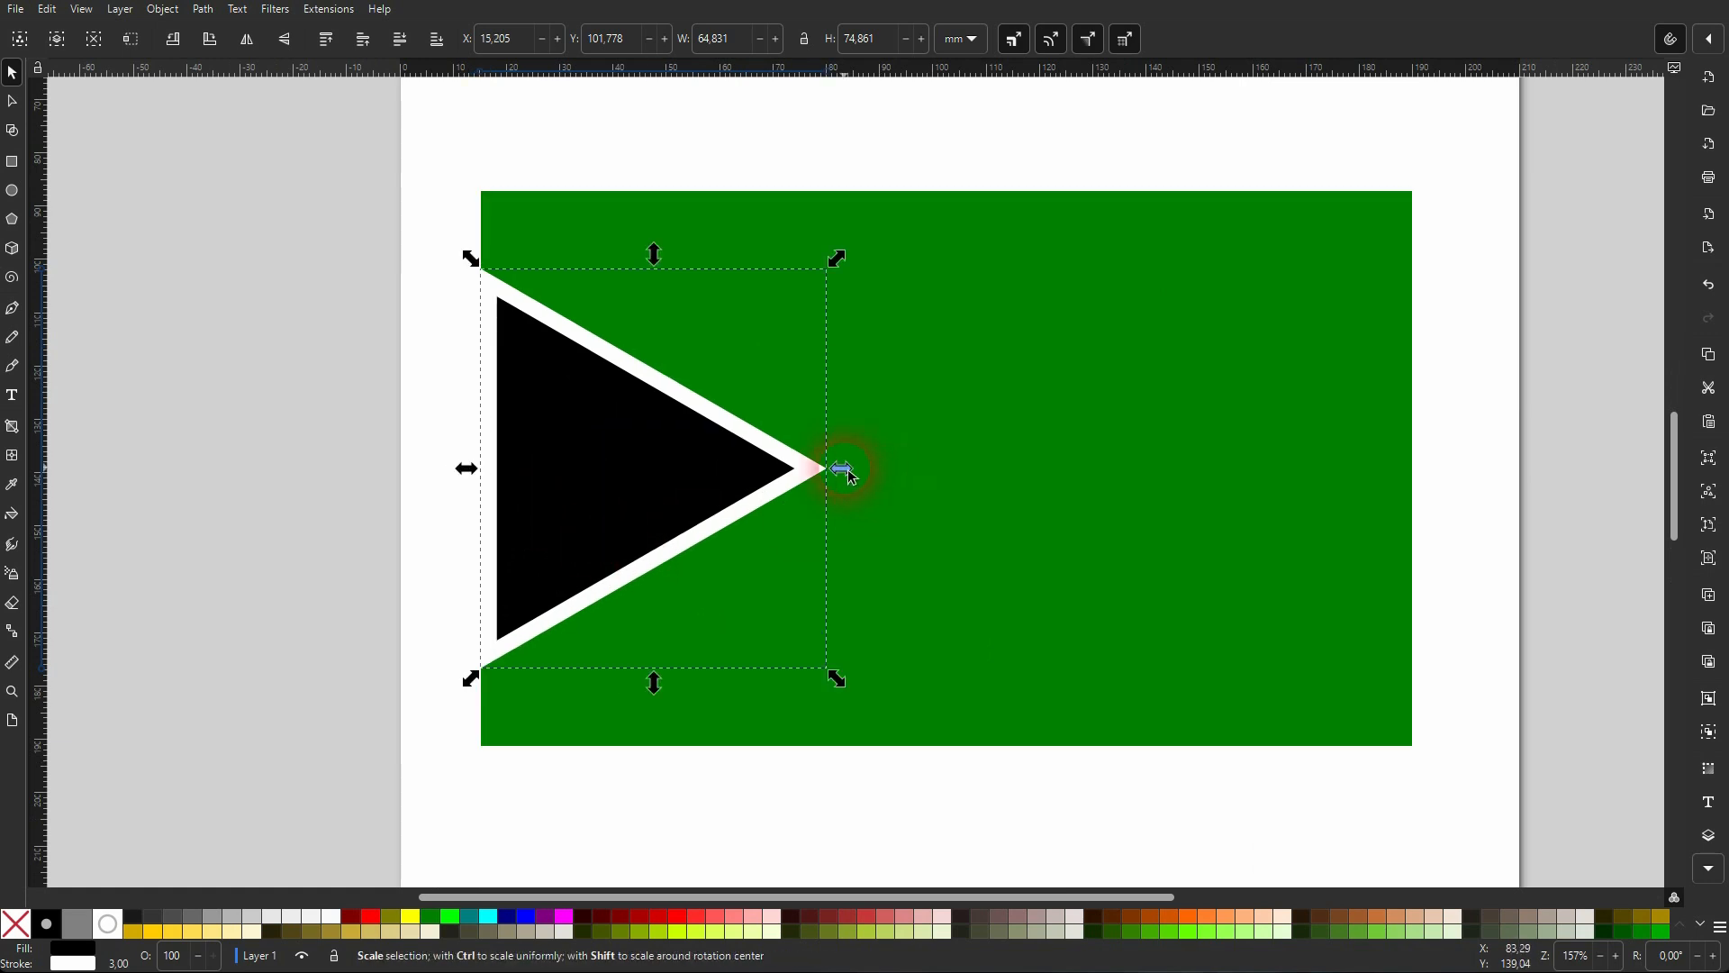
Stretch the triangle horizontally to the green rectangle's right edge, to about 178 mm wide.
drag(847, 469, 1263, 482)
scroll(1265, 494, up, 2)
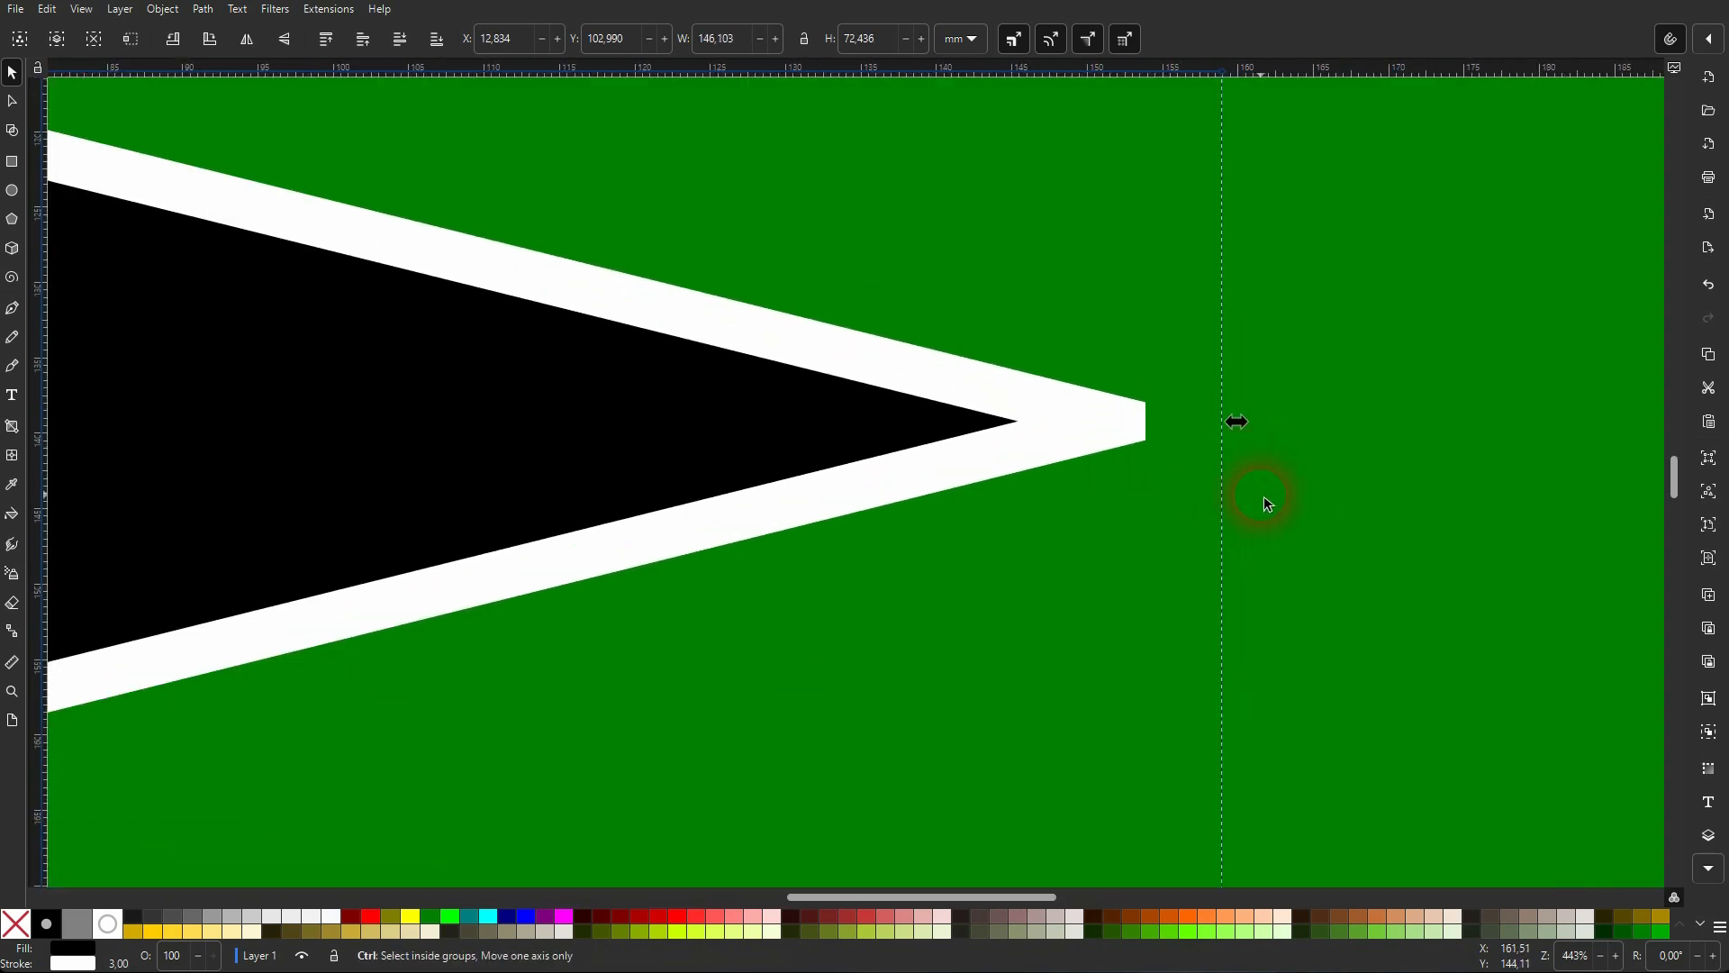
scroll(1265, 495, down, 5)
scroll(1272, 495, up, 2)
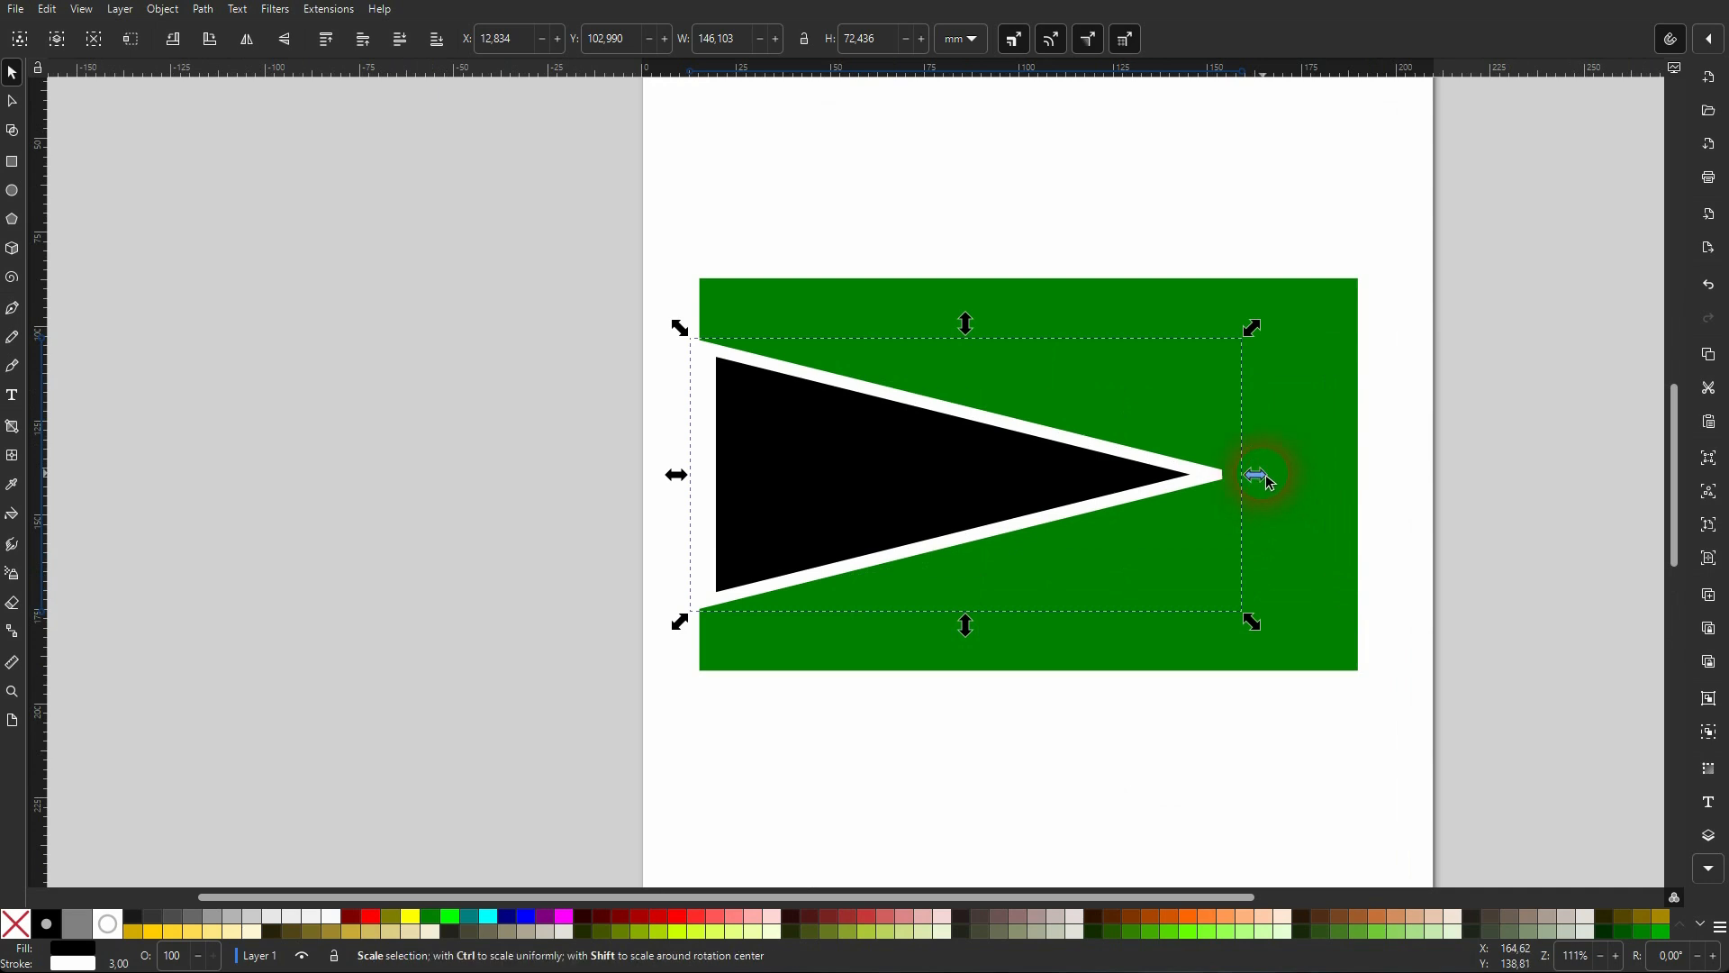
drag(1259, 475, 1362, 475)
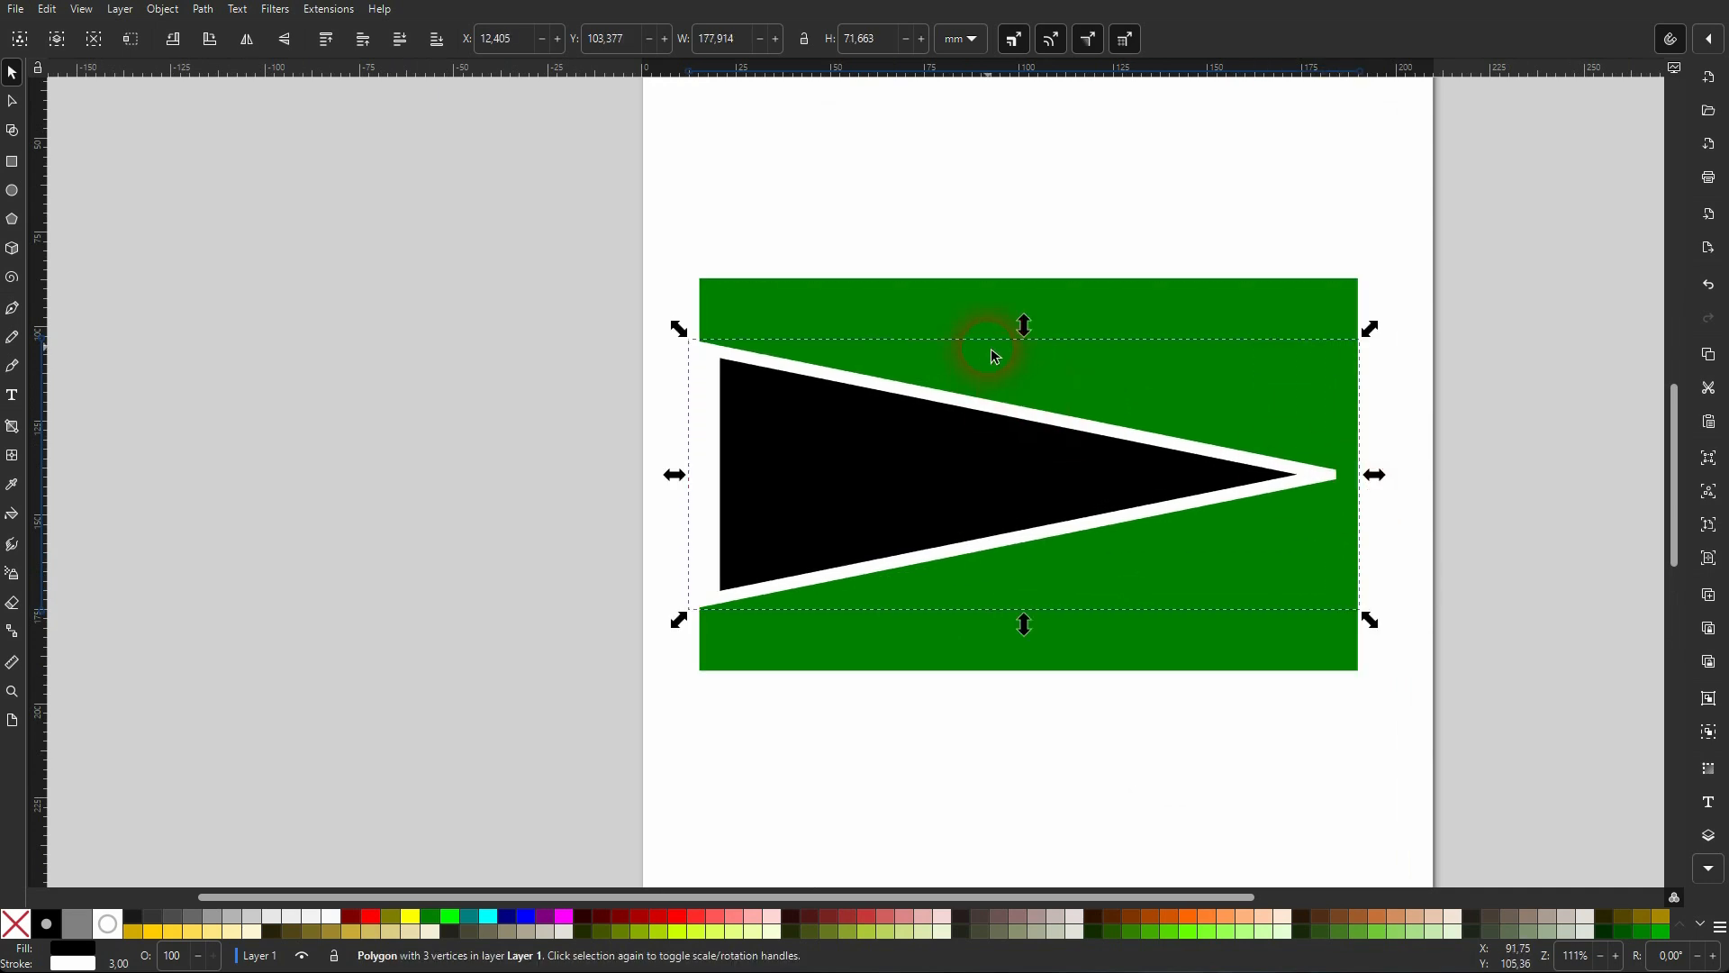
Stretch the triangle upward and downward toward the rectangle's horizontal edges, to about 99 mm high.
drag(1023, 333, 1034, 280)
scroll(1023, 281, up, 3)
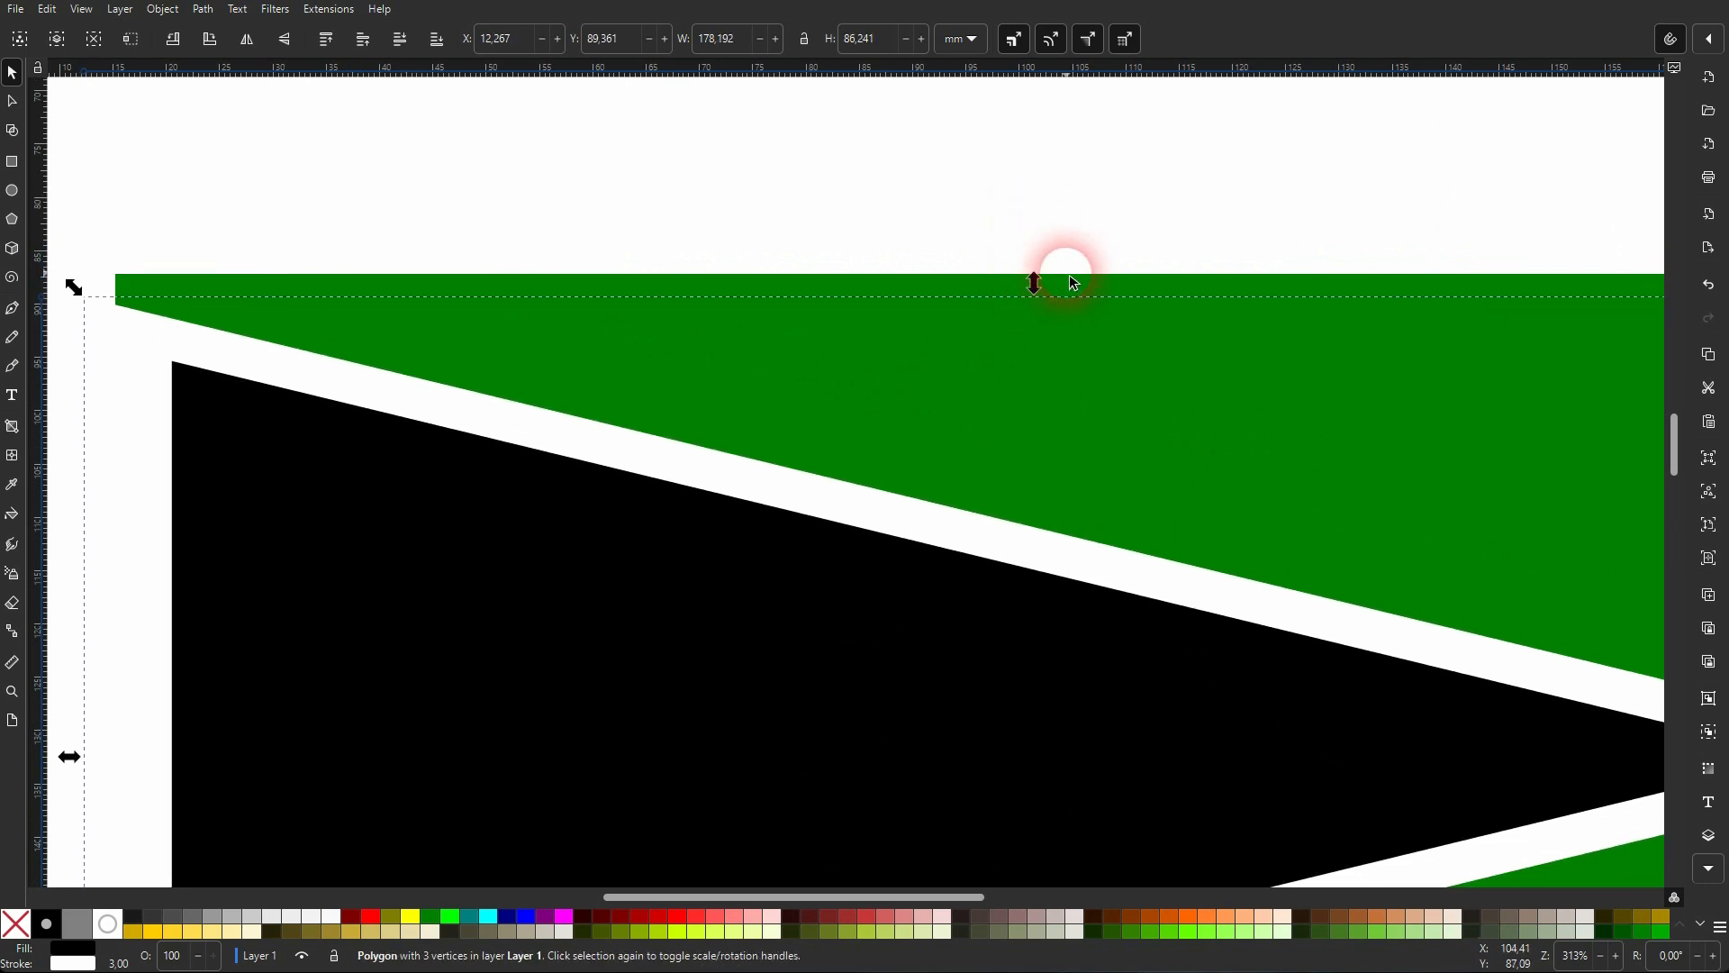
scroll(1068, 278, down, 3)
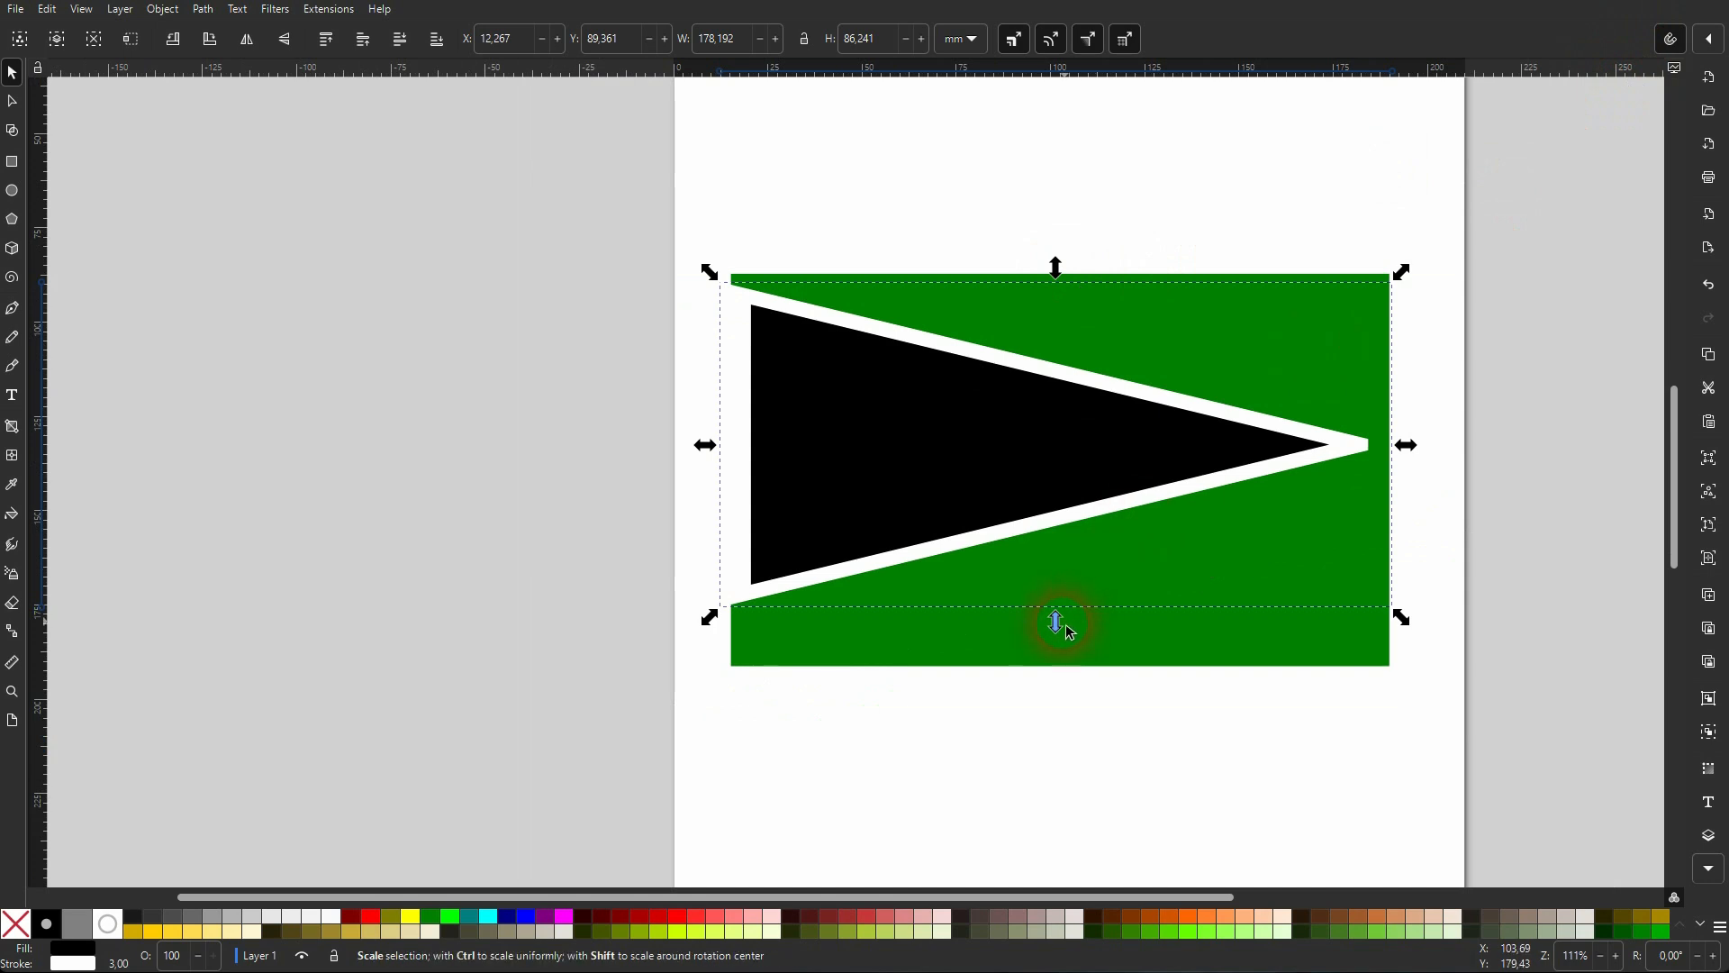
drag(1055, 621, 1059, 665)
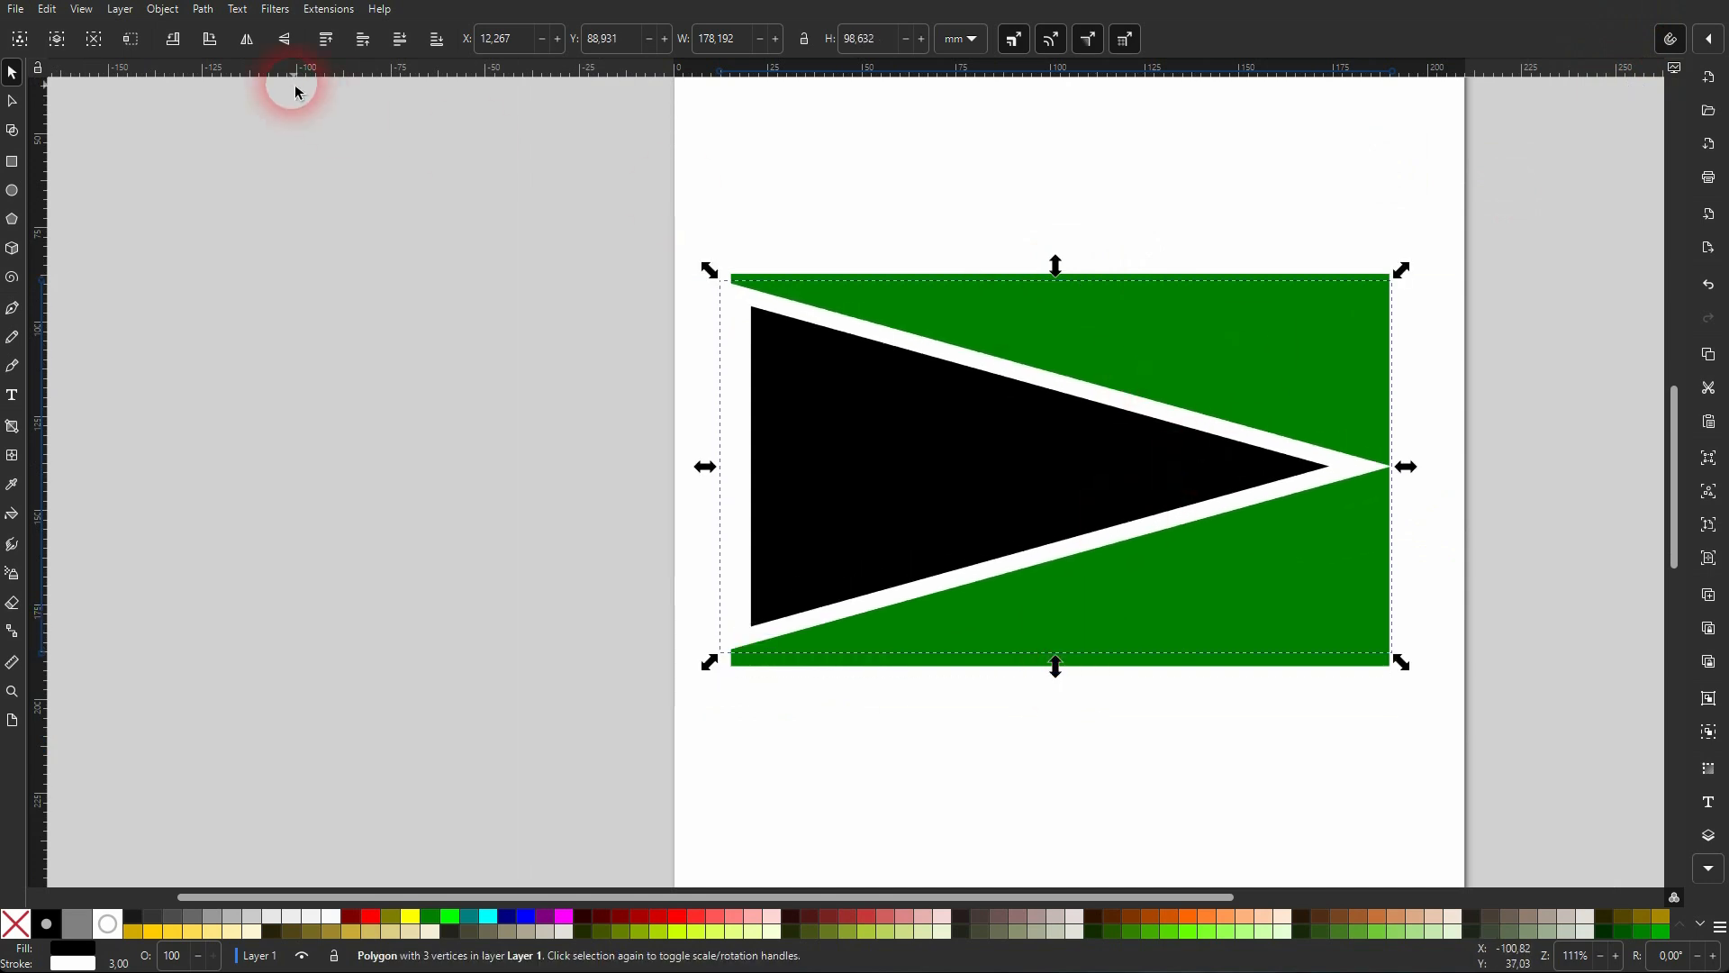
Change the triangle's stroke colour to red and set its stroke width to 3 mm.
shift+click(371, 916)
click(163, 9)
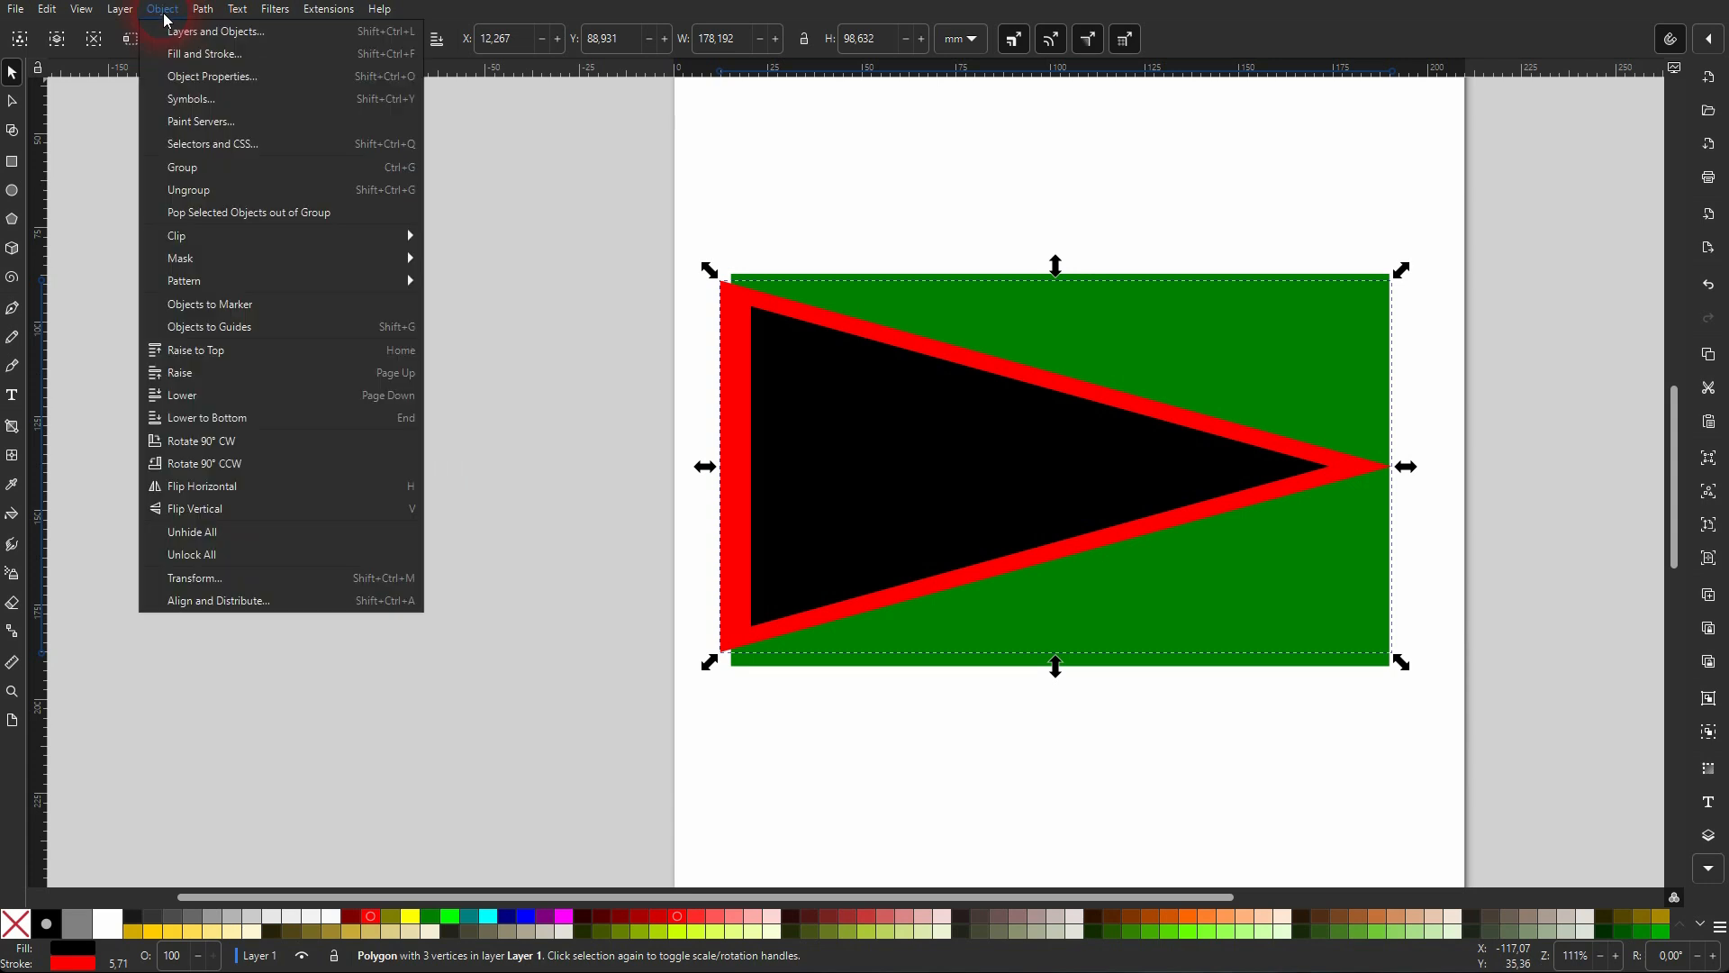
click(191, 56)
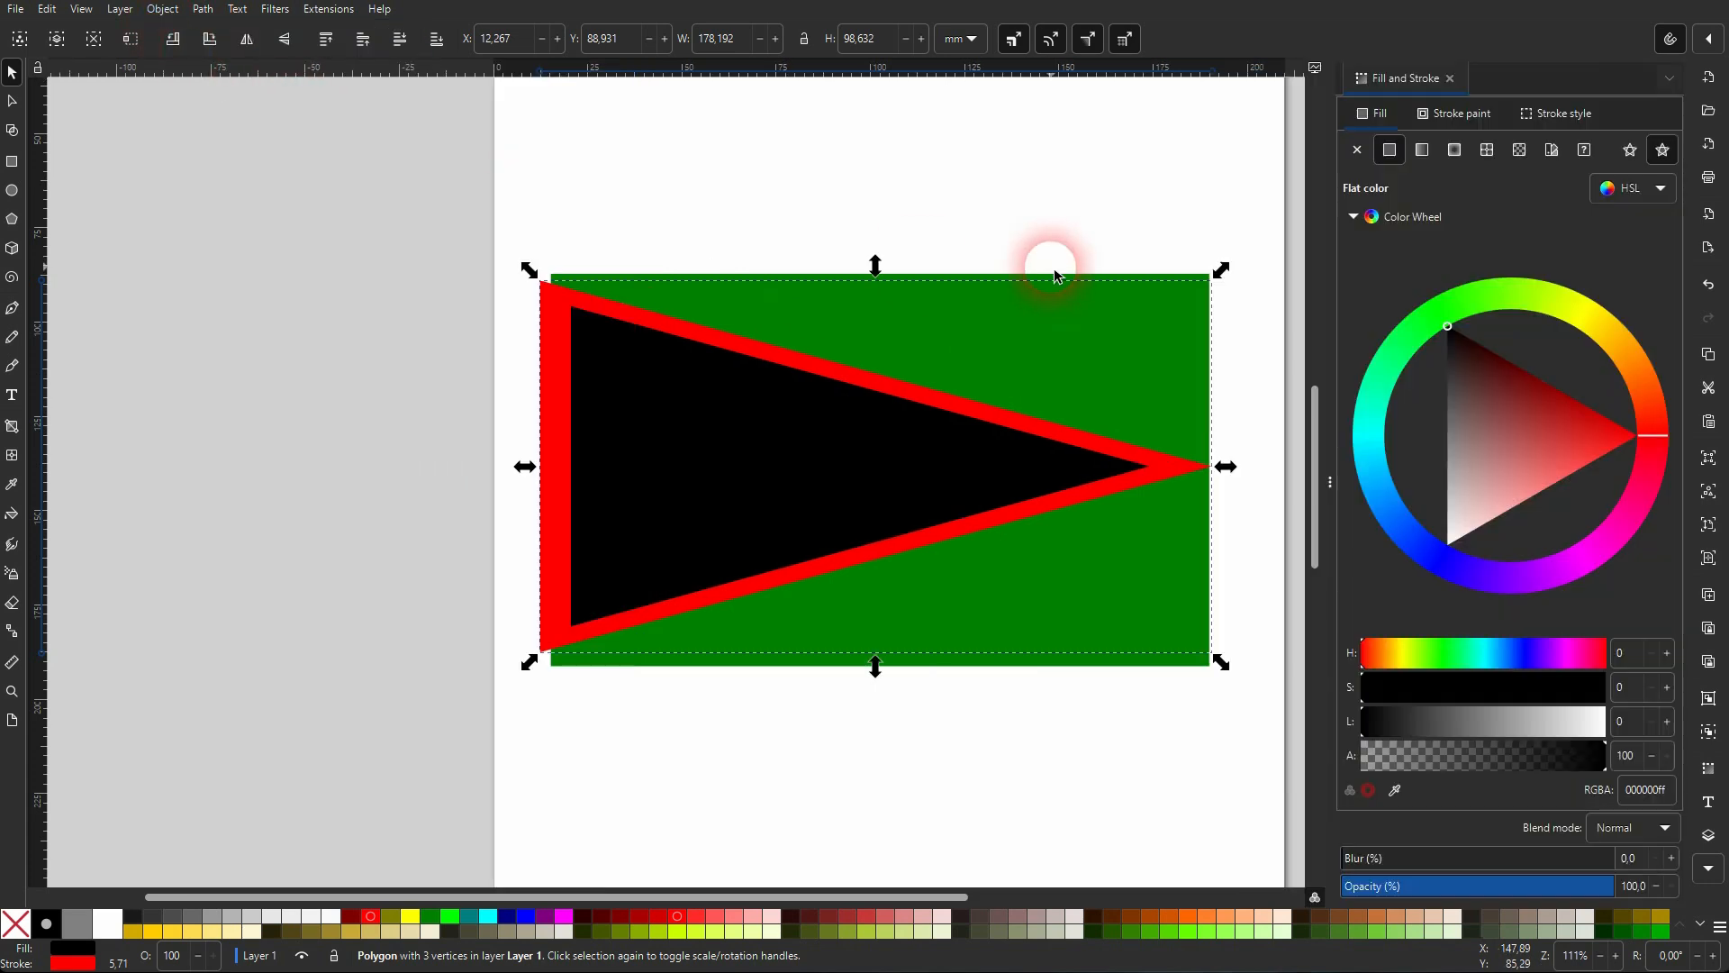
click(1552, 115)
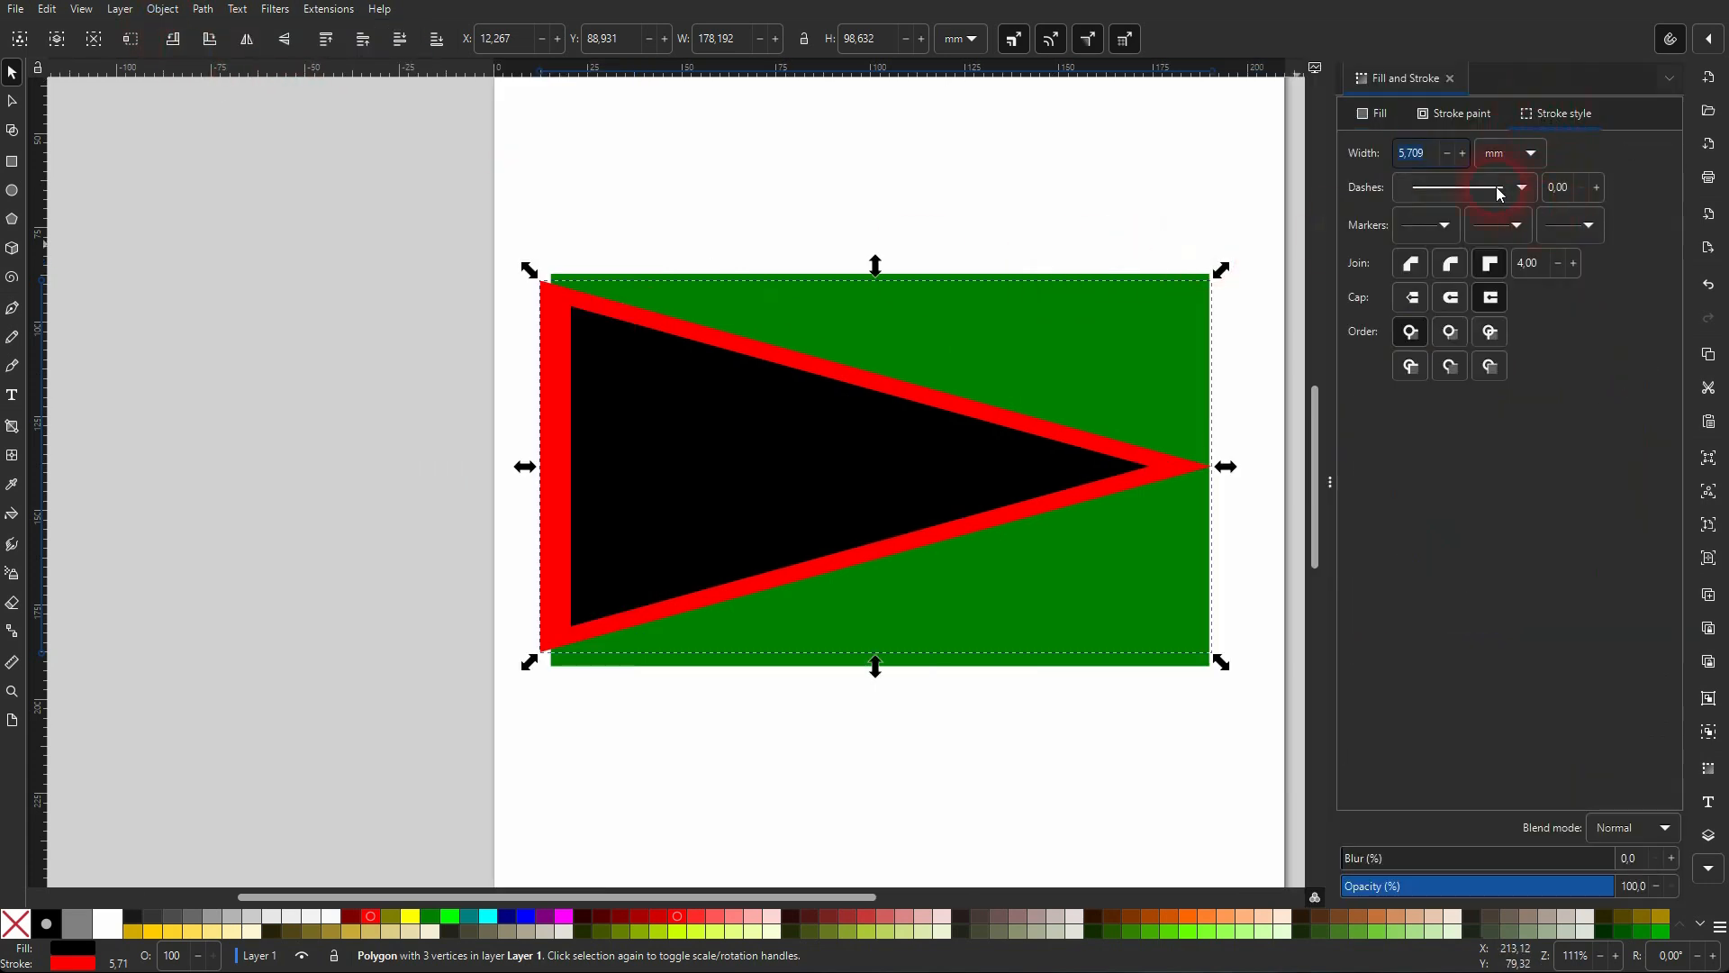
text(3)
key(Return)
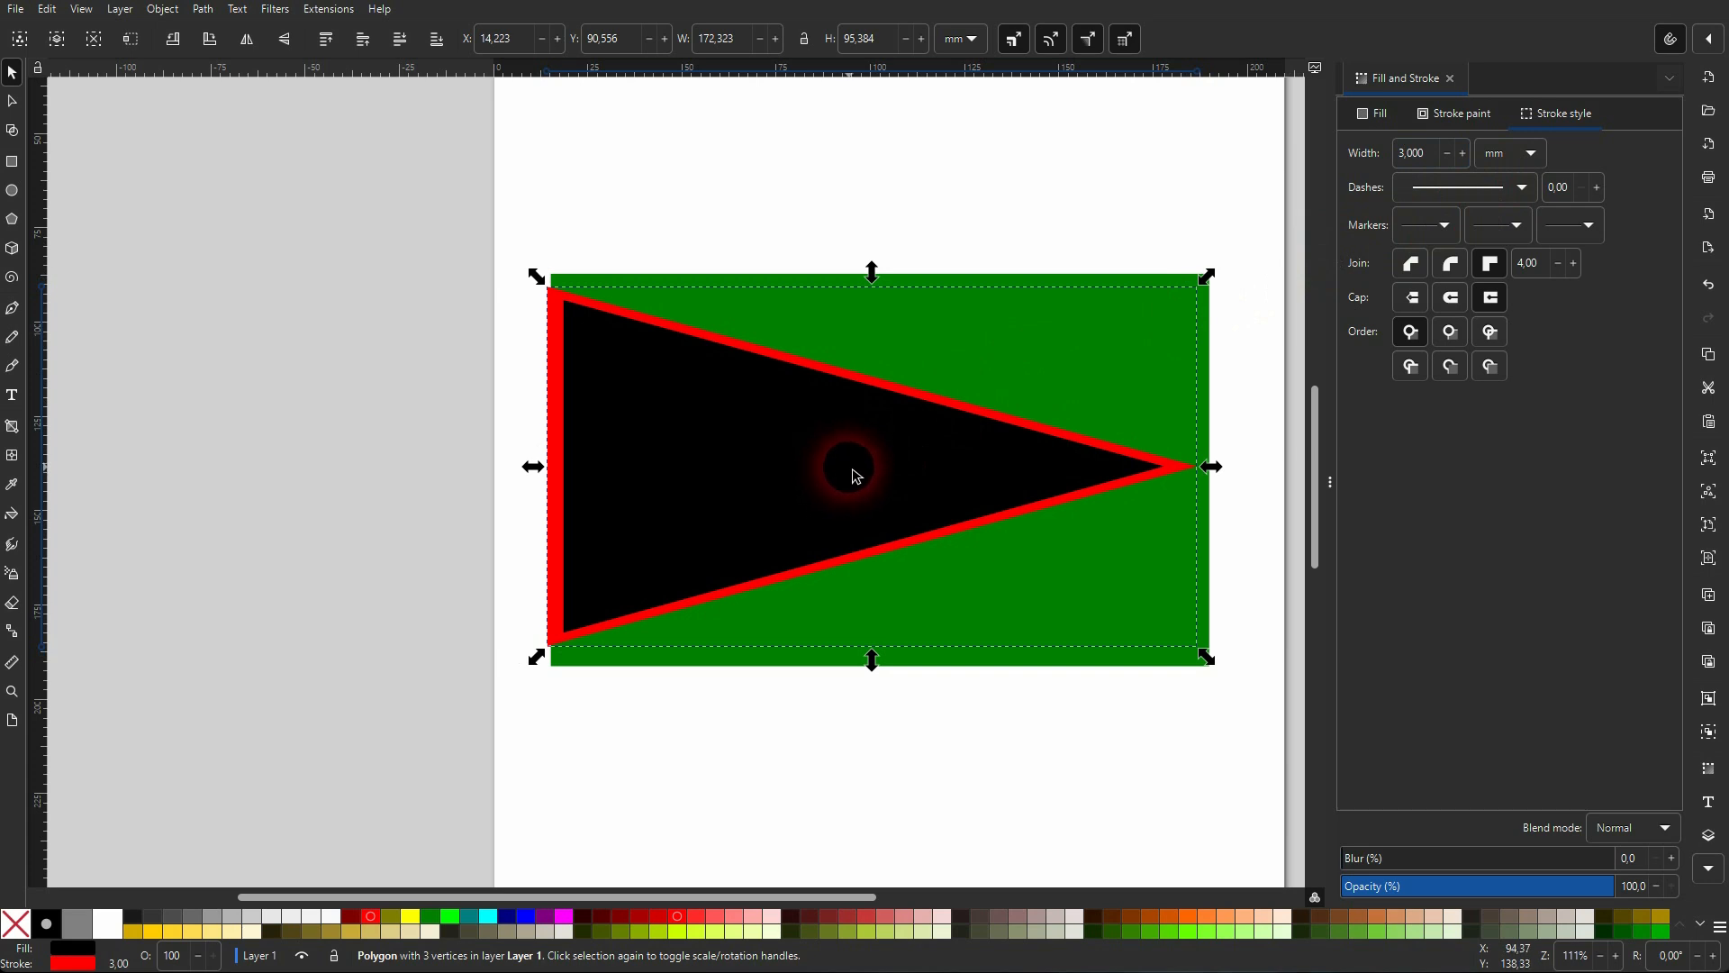
Try the stroke order options on the triangle, ending with the stroke behind the fill.
click(1490, 335)
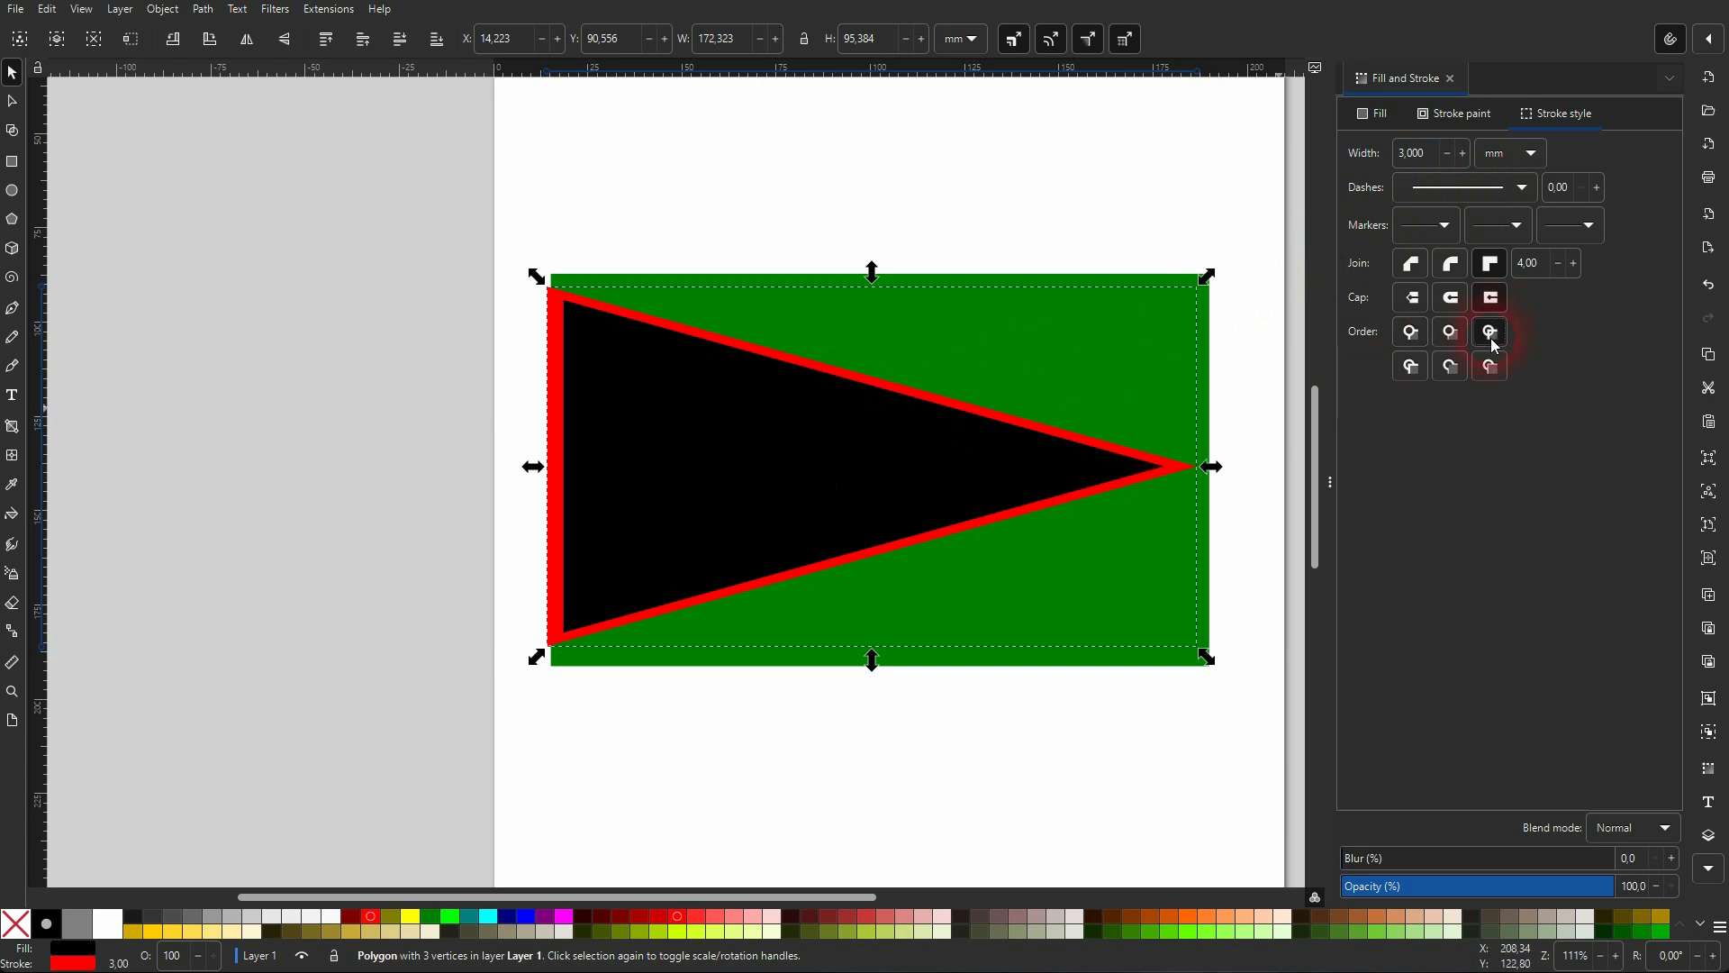
click(1451, 335)
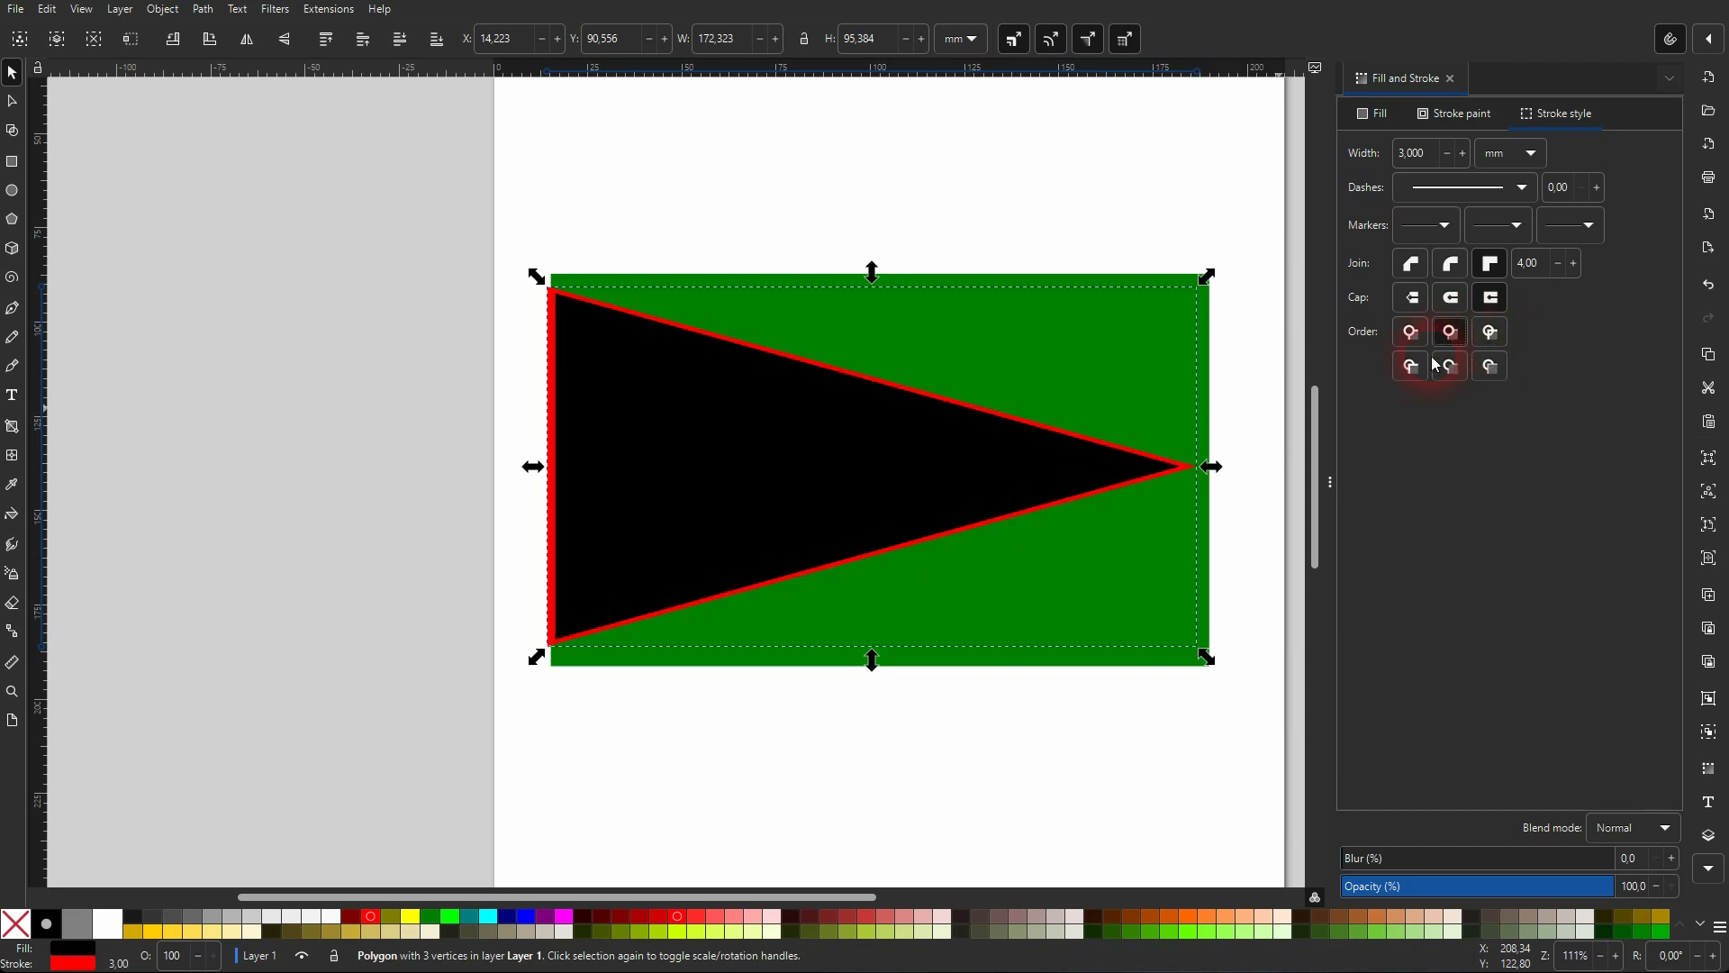
click(1449, 370)
click(1490, 368)
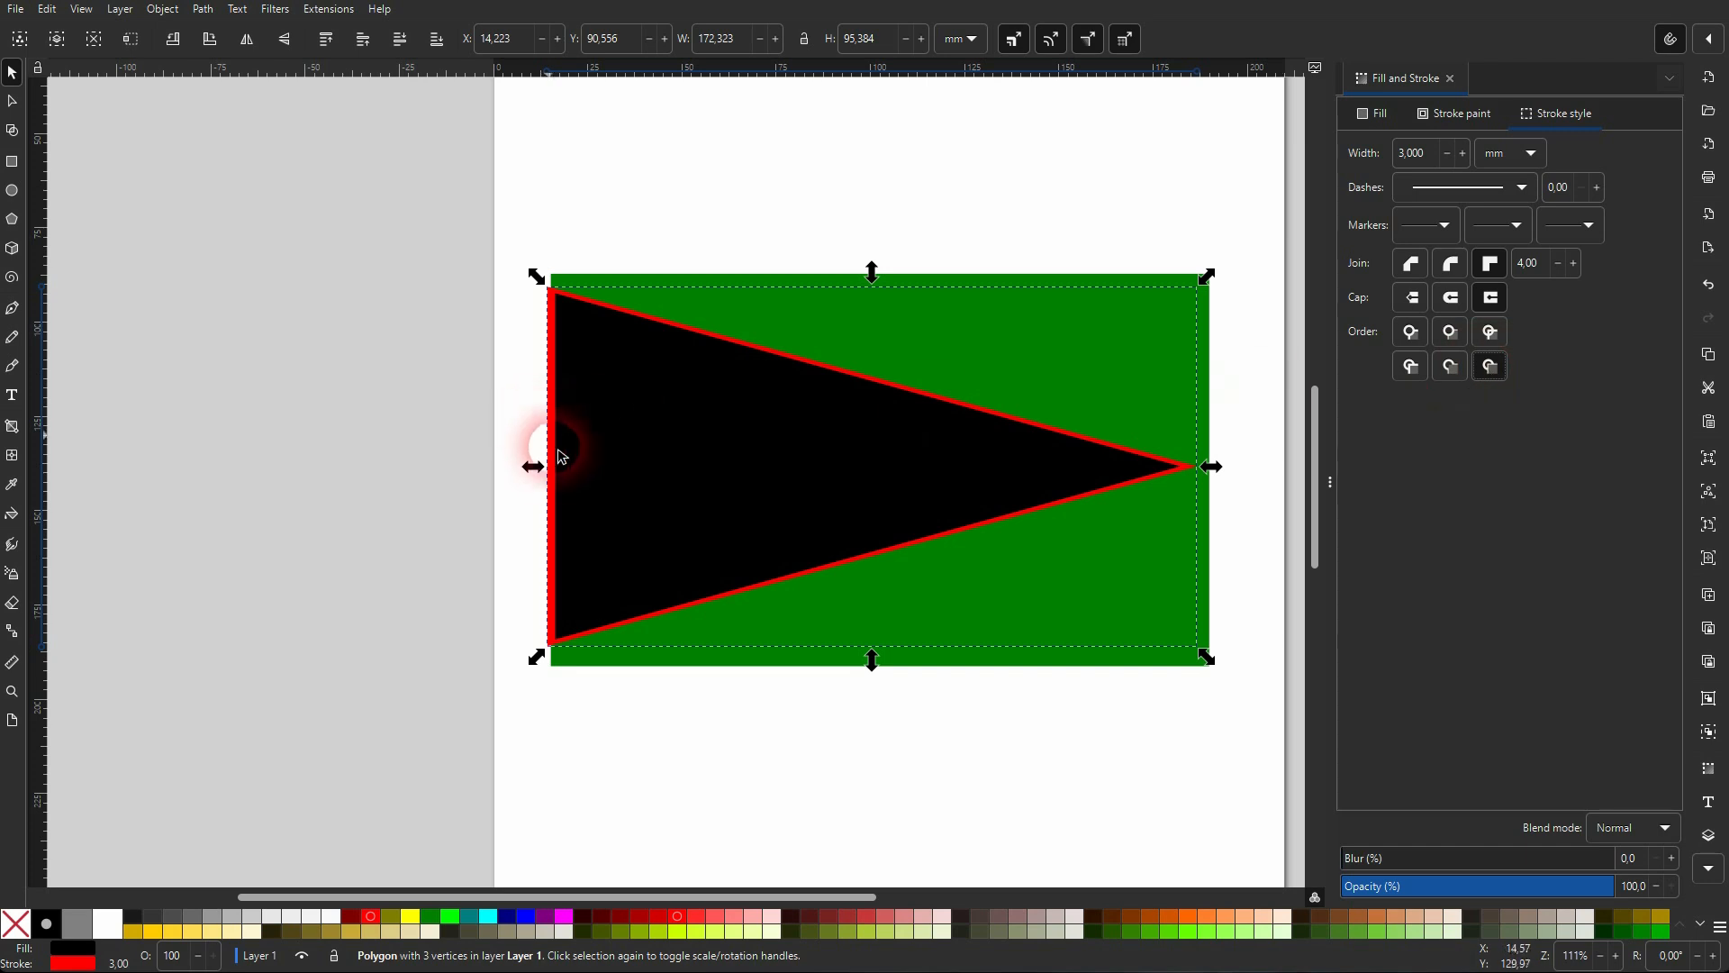
Fit the triangle's width to the green rectangle at about 175 mm and extend its height to about 108 mm.
mouse_move(533, 467)
mouse_down()
mouse_move(536, 484)
mouse_move(579, 469)
mouse_move(544, 466)
mouse_up()
drag(1217, 465, 1223, 476)
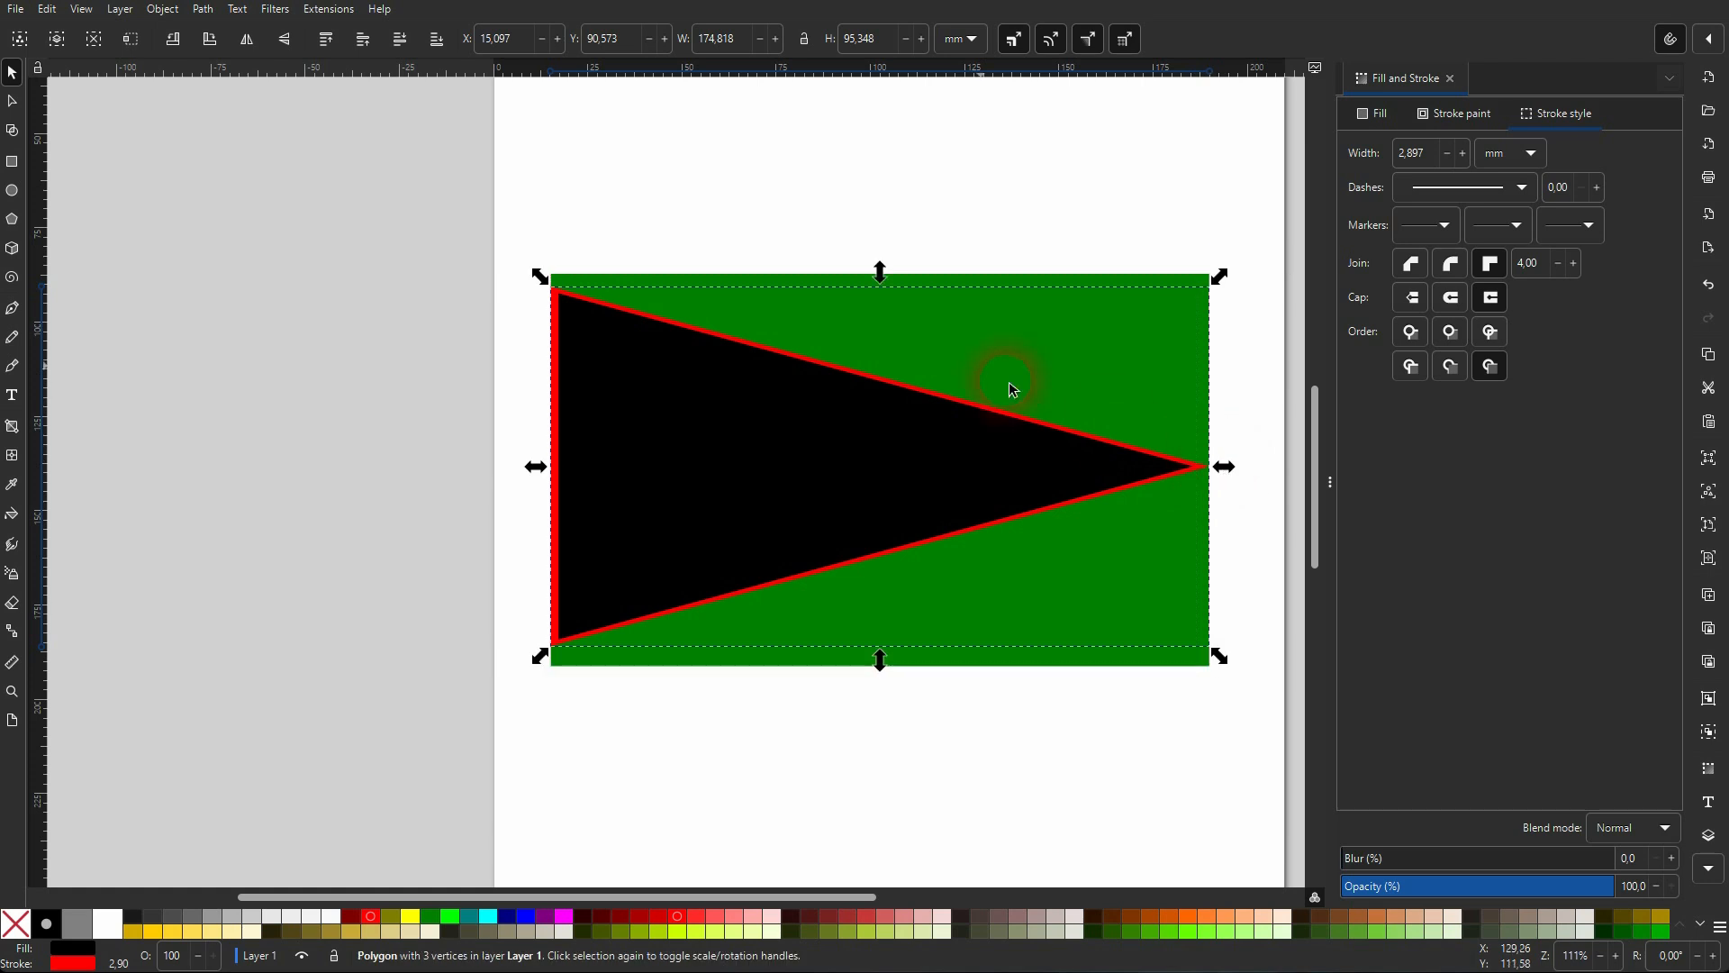
drag(880, 270, 881, 287)
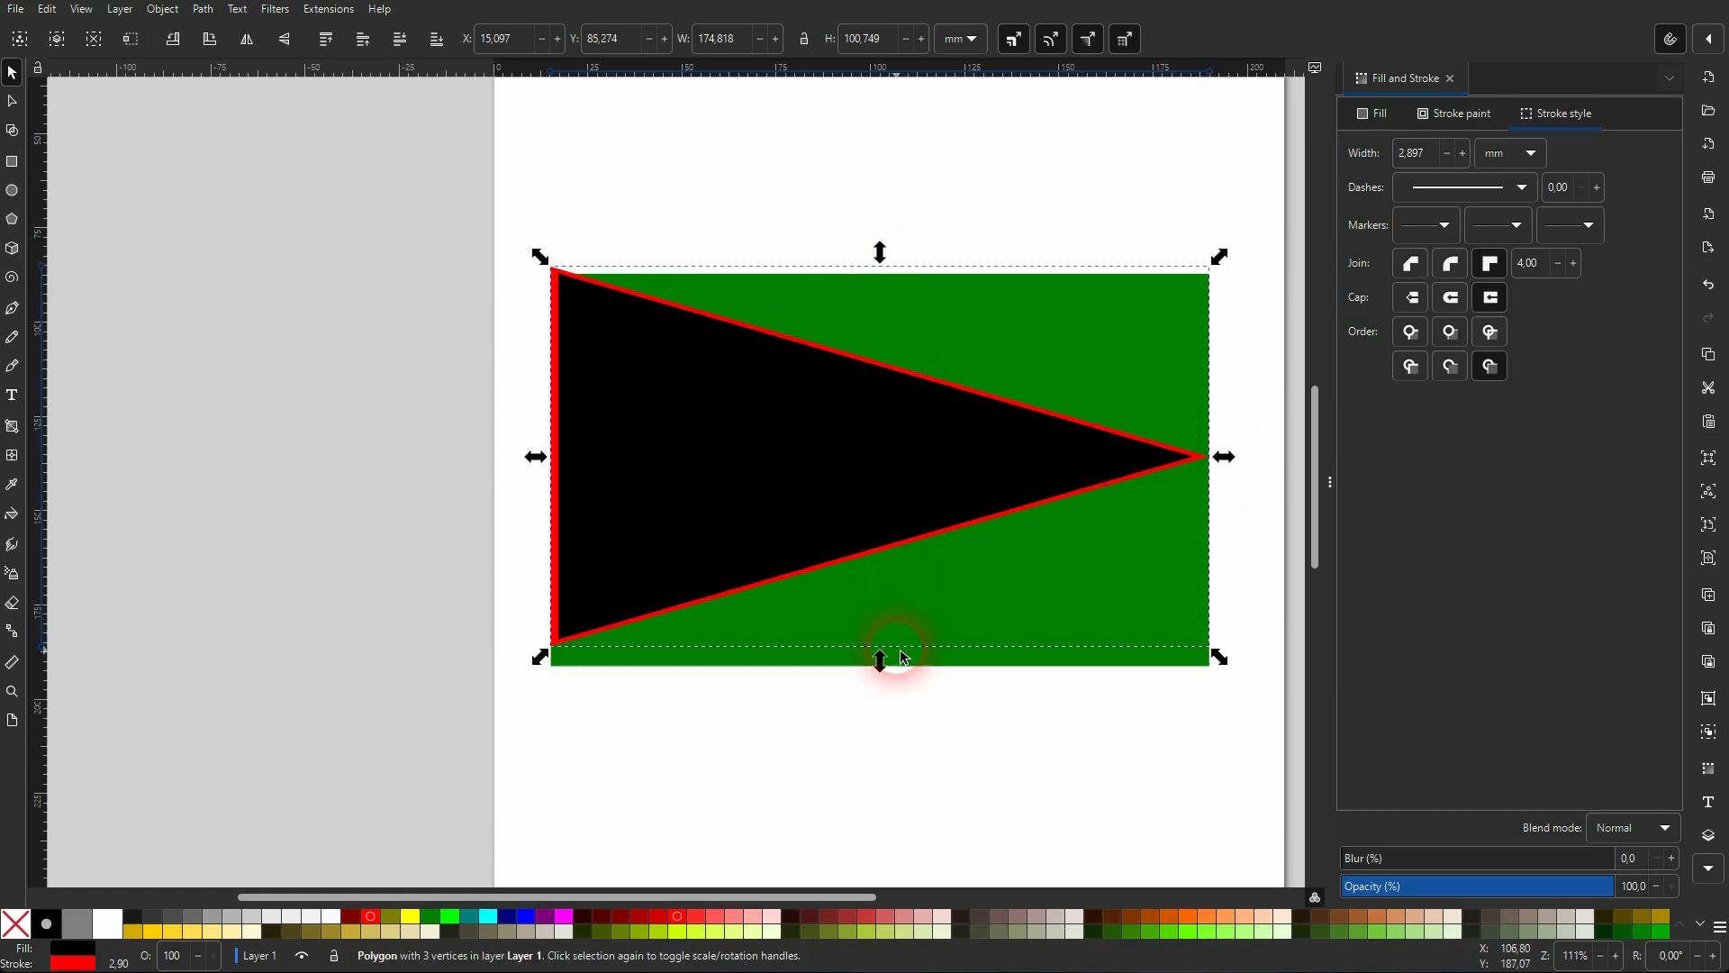
drag(881, 663, 880, 679)
With snapping off, align the triangle's lower edge with the green rectangle's lower edge, and re-enable snapping.
ctrl+scroll(667, 684, up, 4)
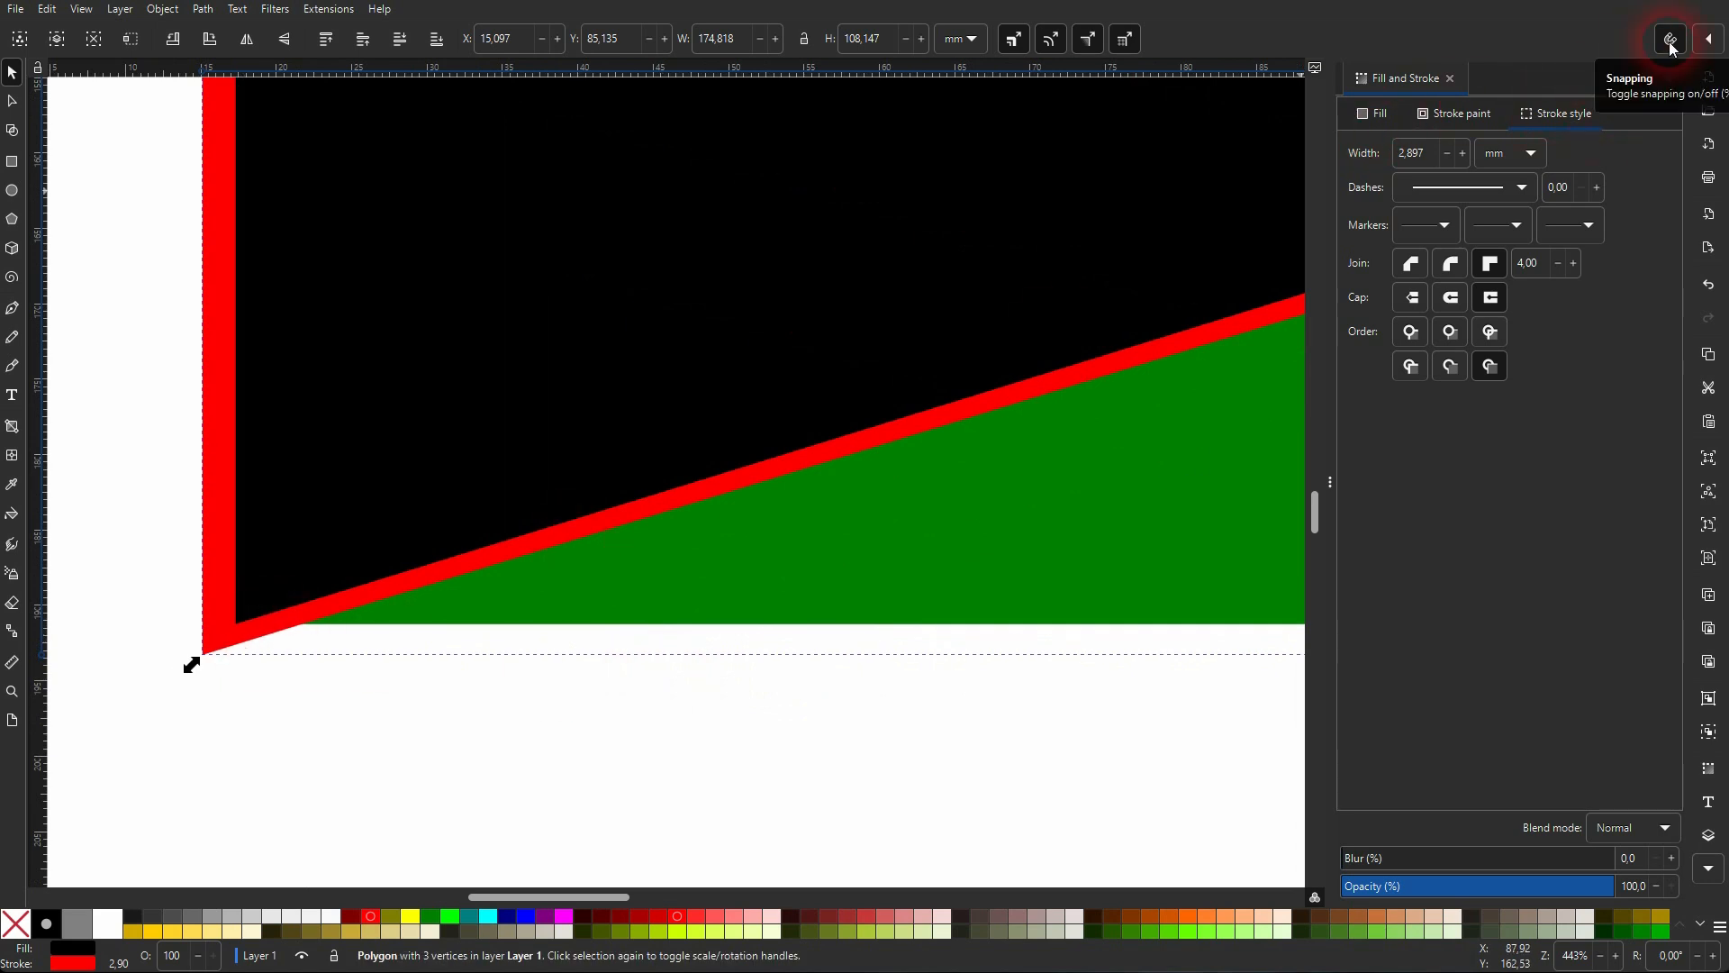
click(1450, 79)
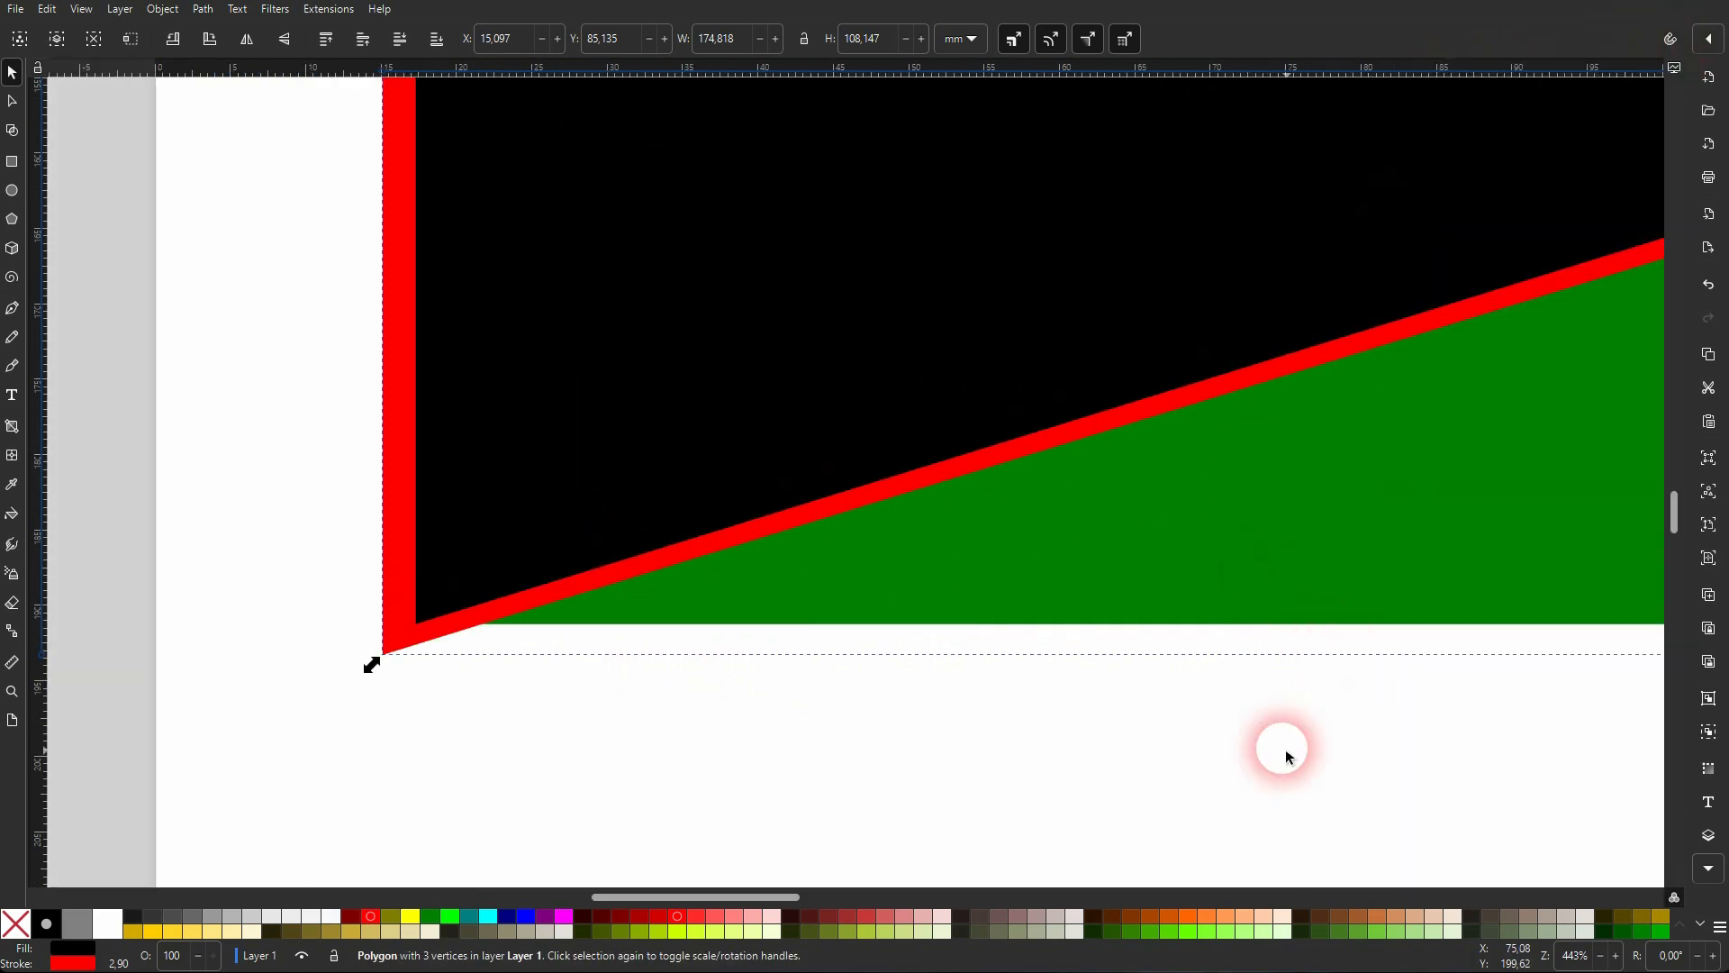
drag(745, 896, 765, 899)
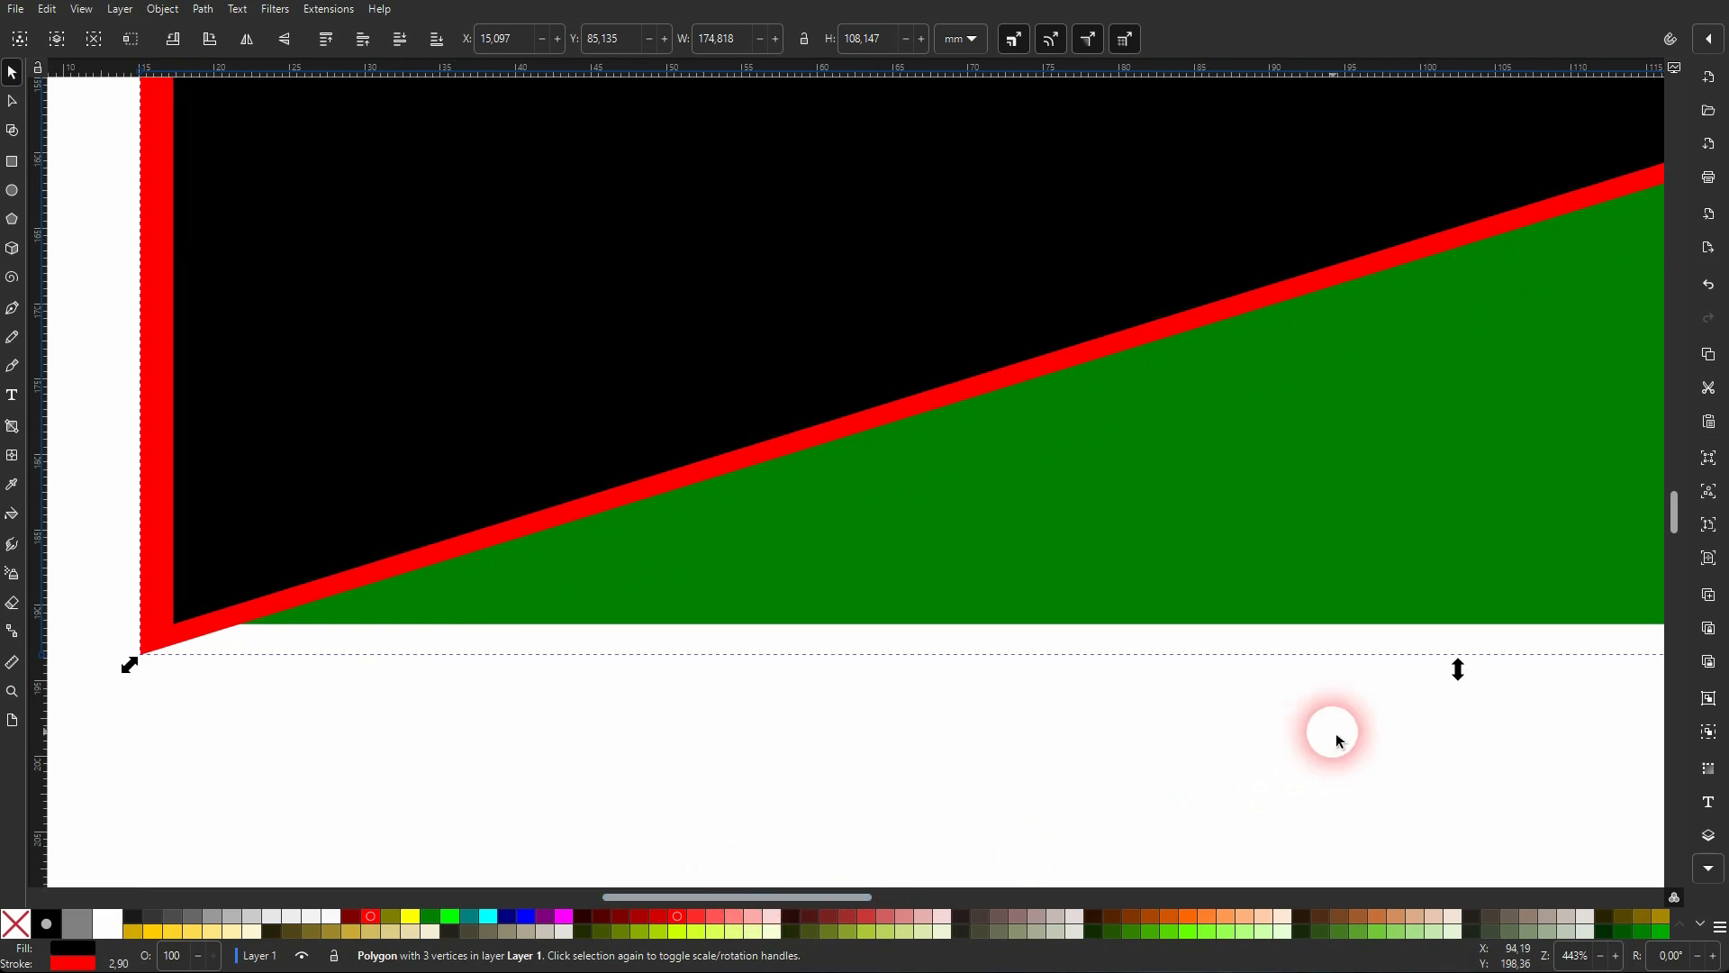
drag(1462, 671, 1454, 626)
click(1666, 44)
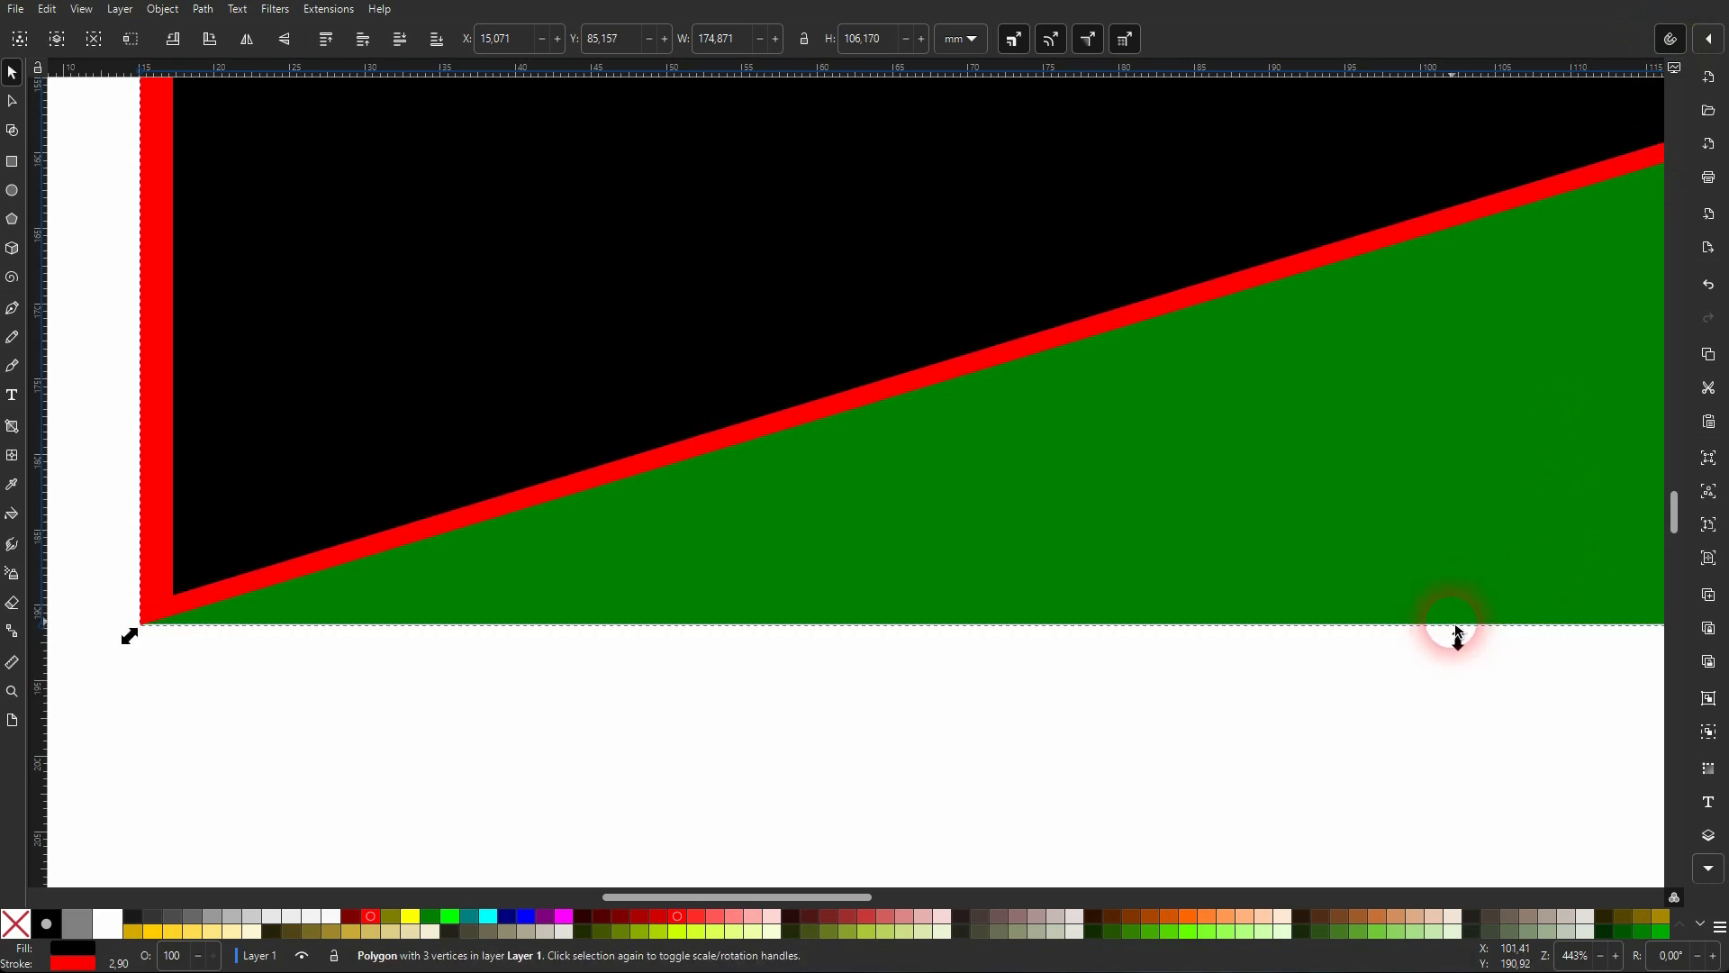
With snapping off, align the triangle's upper edge with the green rectangle's upper edge, and turn snapping back on.
scroll(1452, 623, up, 12)
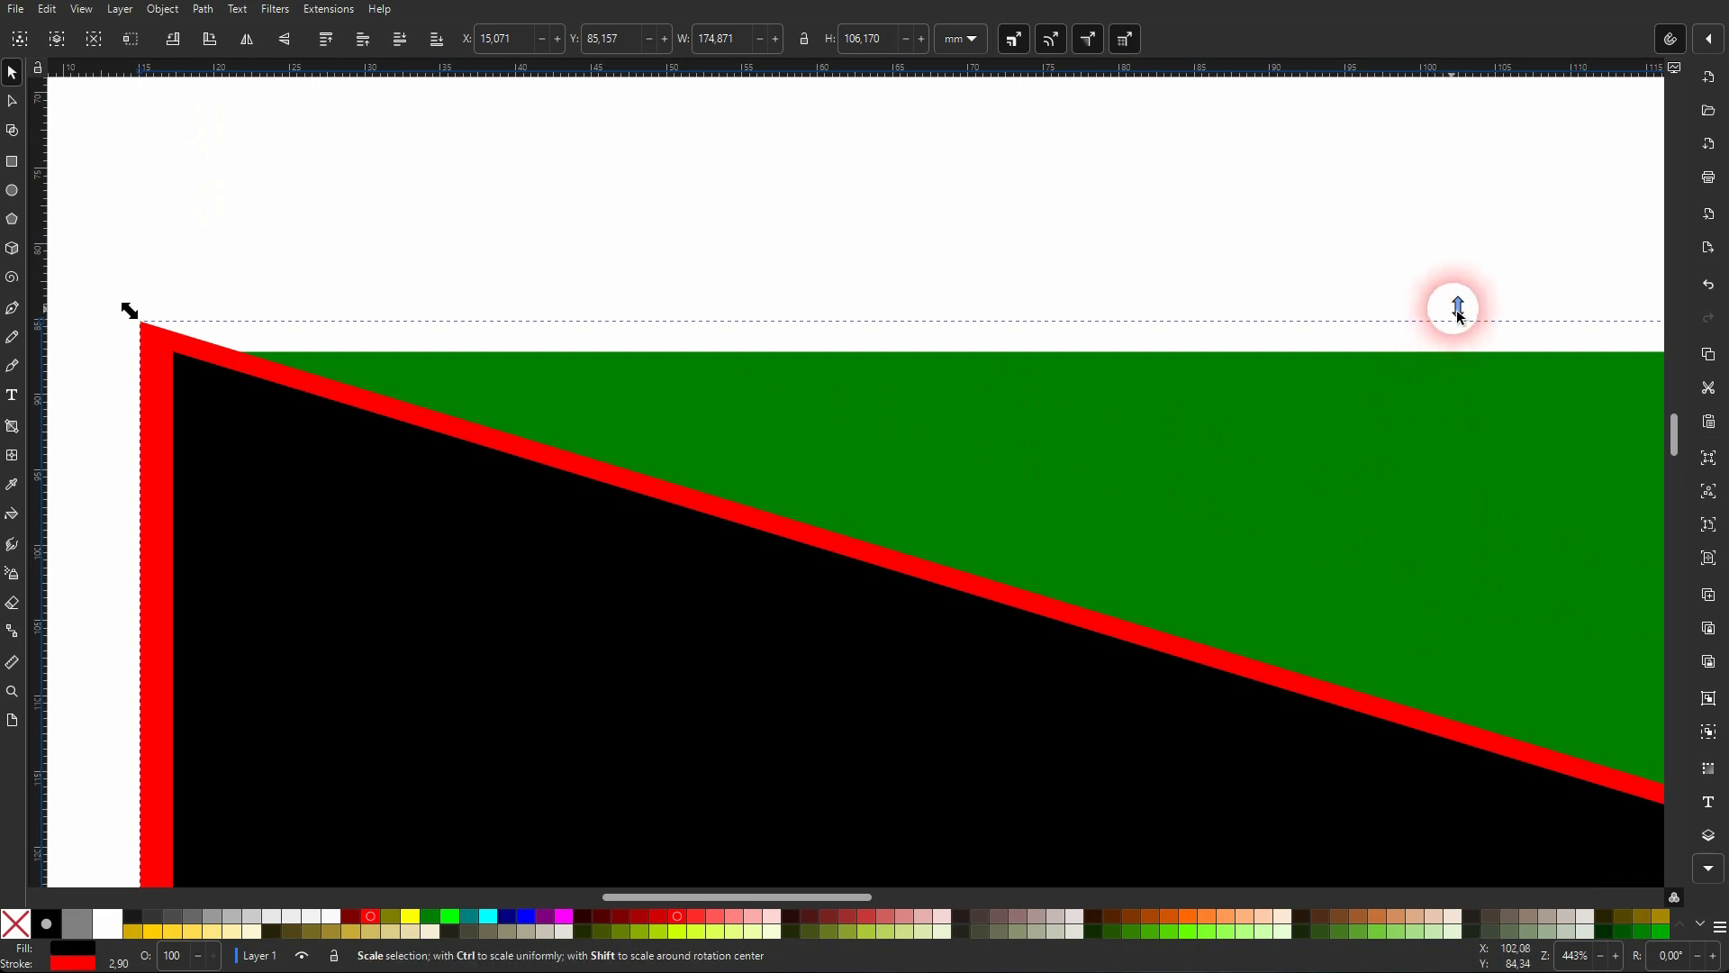
drag(1457, 307, 1459, 347)
click(1671, 39)
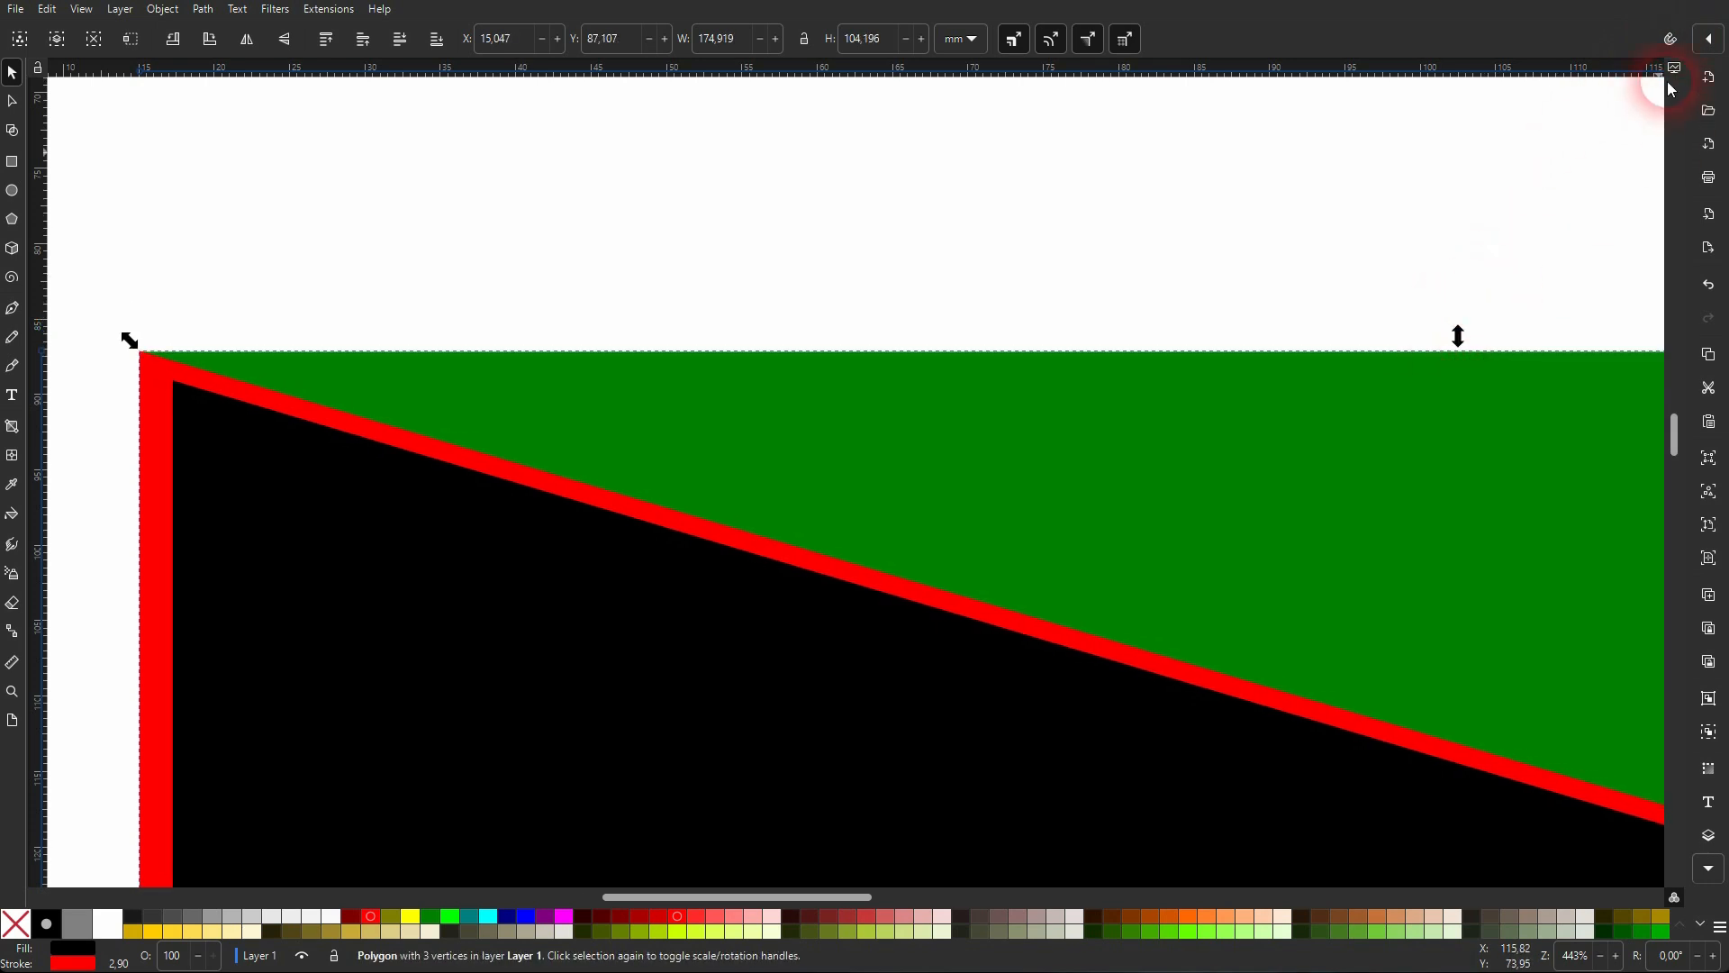
click(1670, 39)
Change the triangle's stroke order so the red stroke is drawn in front of the black fill.
scroll(1067, 551, down, 3)
scroll(1067, 552, down, 3)
scroll(1171, 734, up, 1)
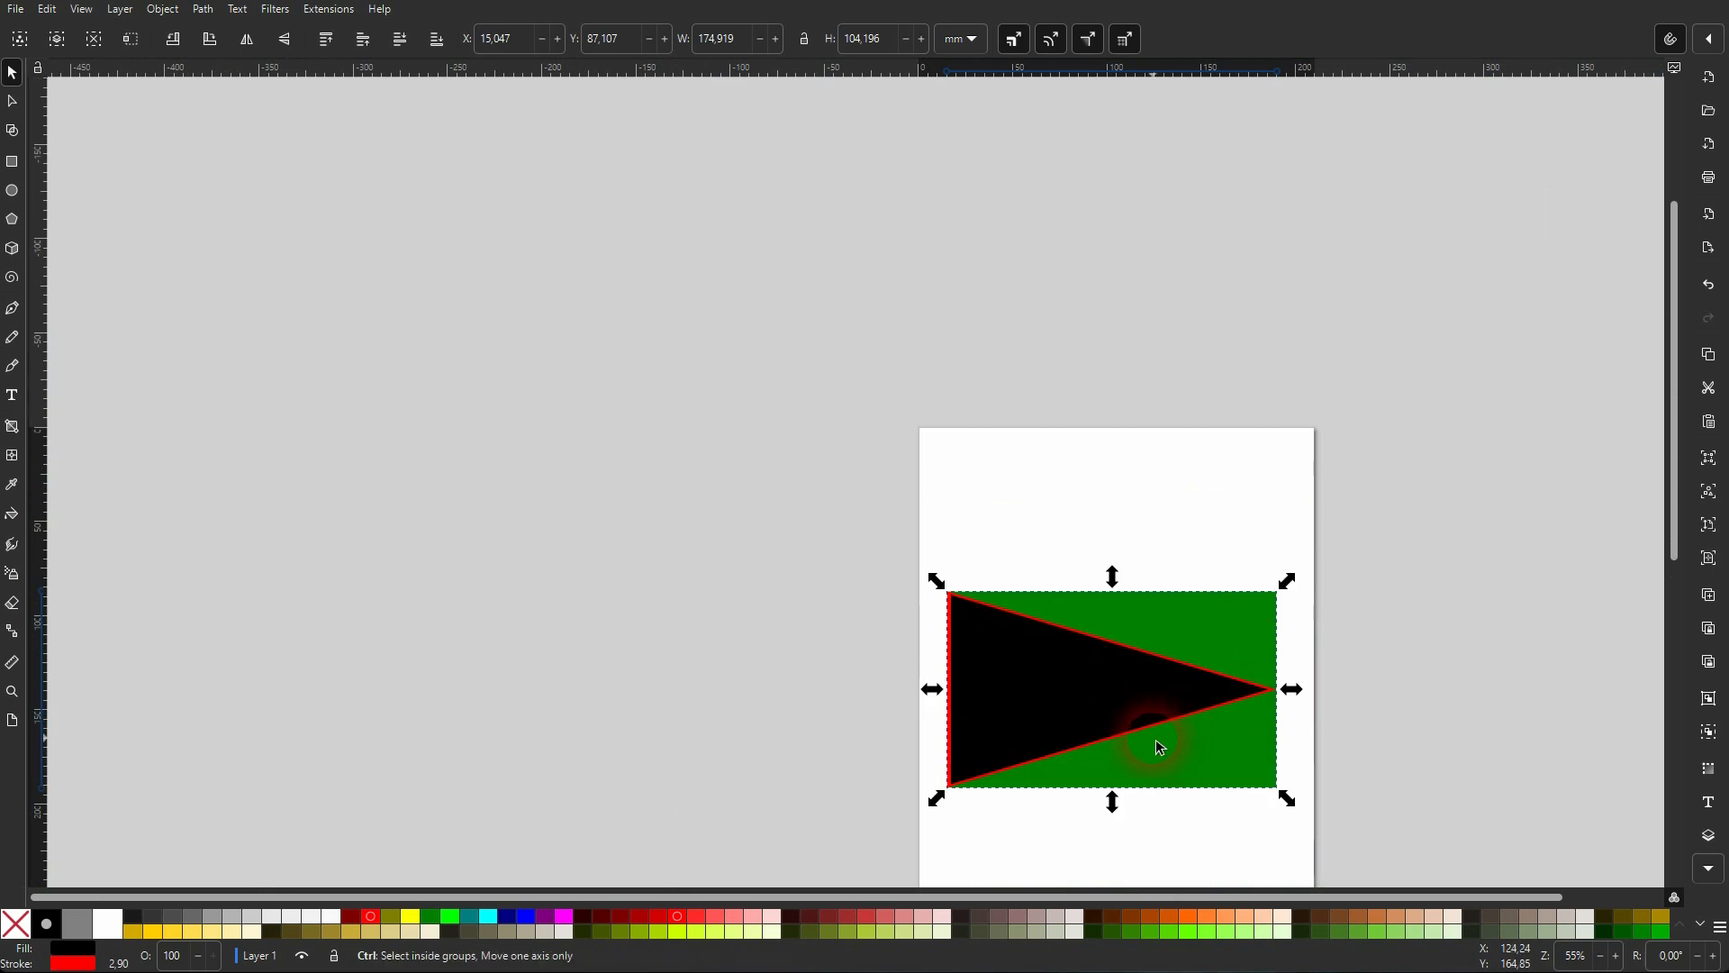
scroll(1155, 738, up, 1)
scroll(1155, 739, up, 1)
scroll(1153, 746, down, 4)
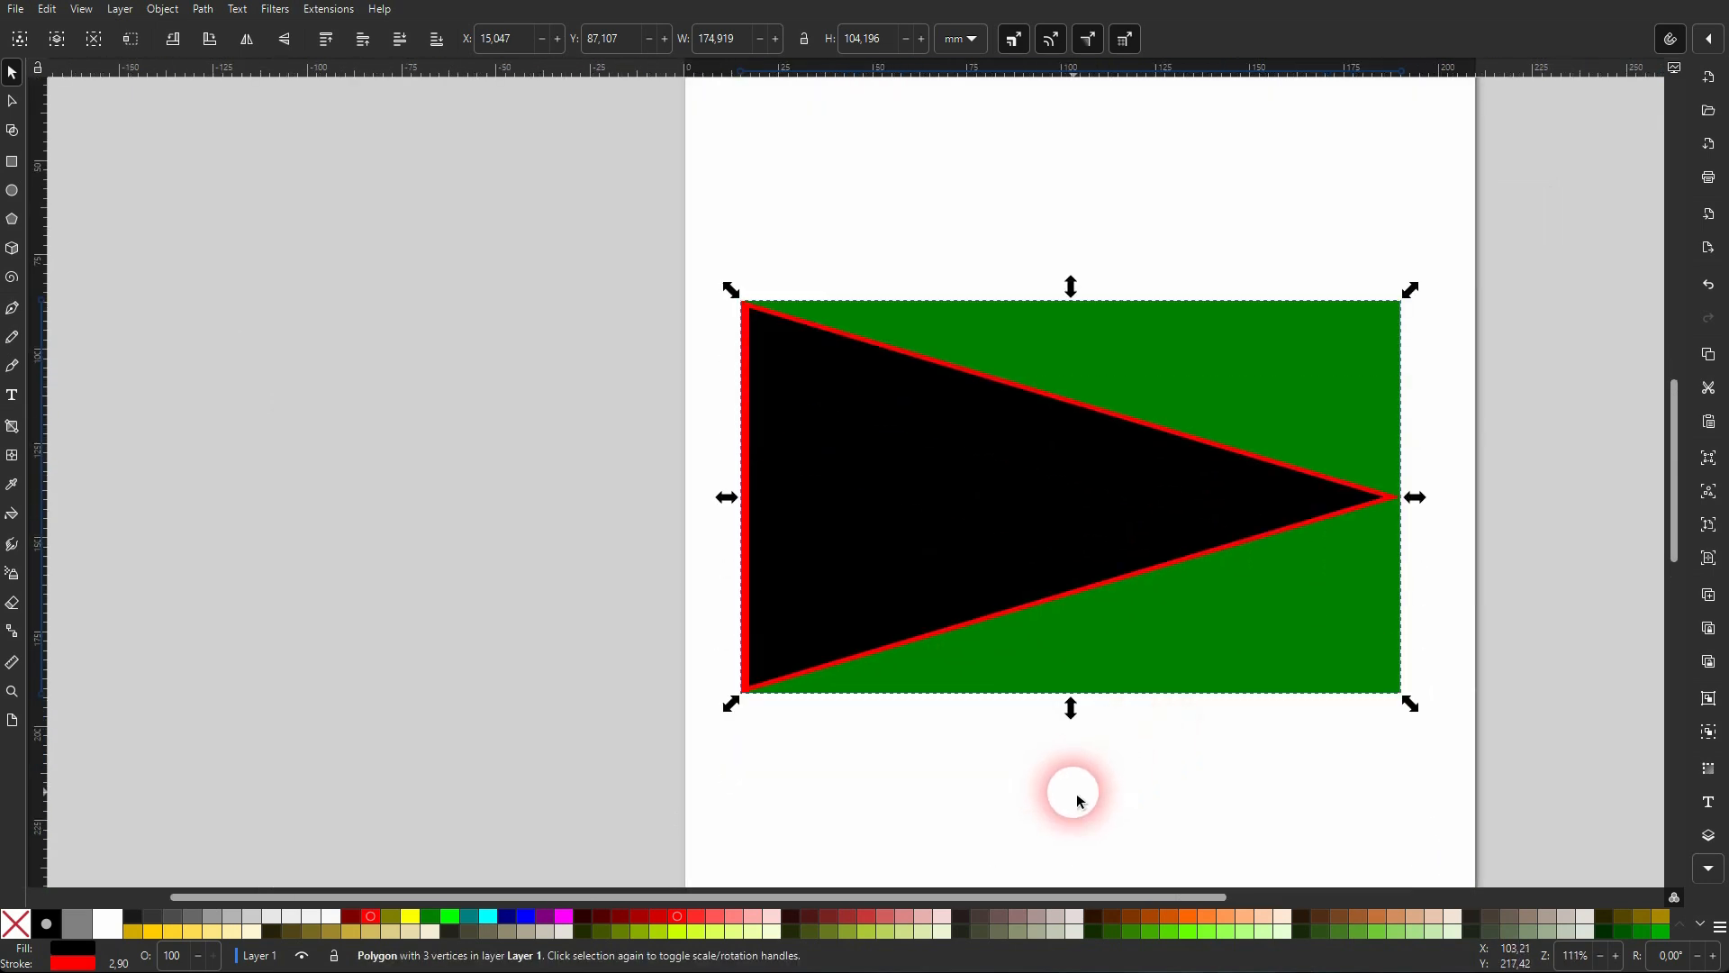
click(169, 11)
click(195, 54)
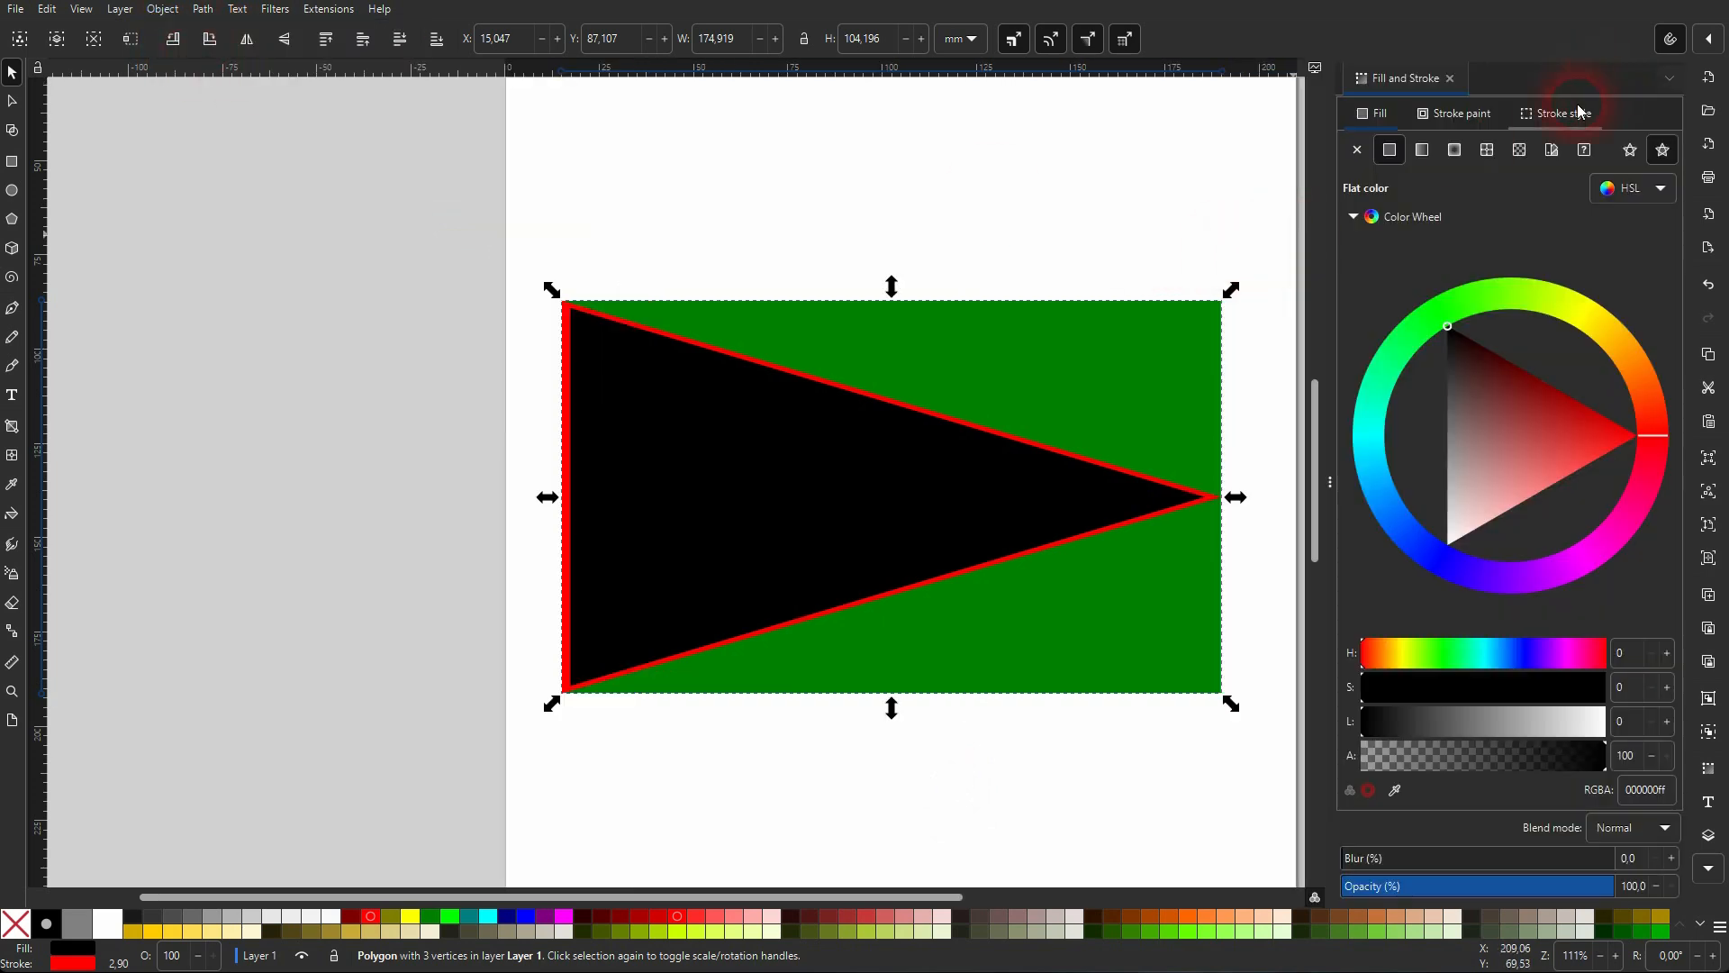
click(1580, 112)
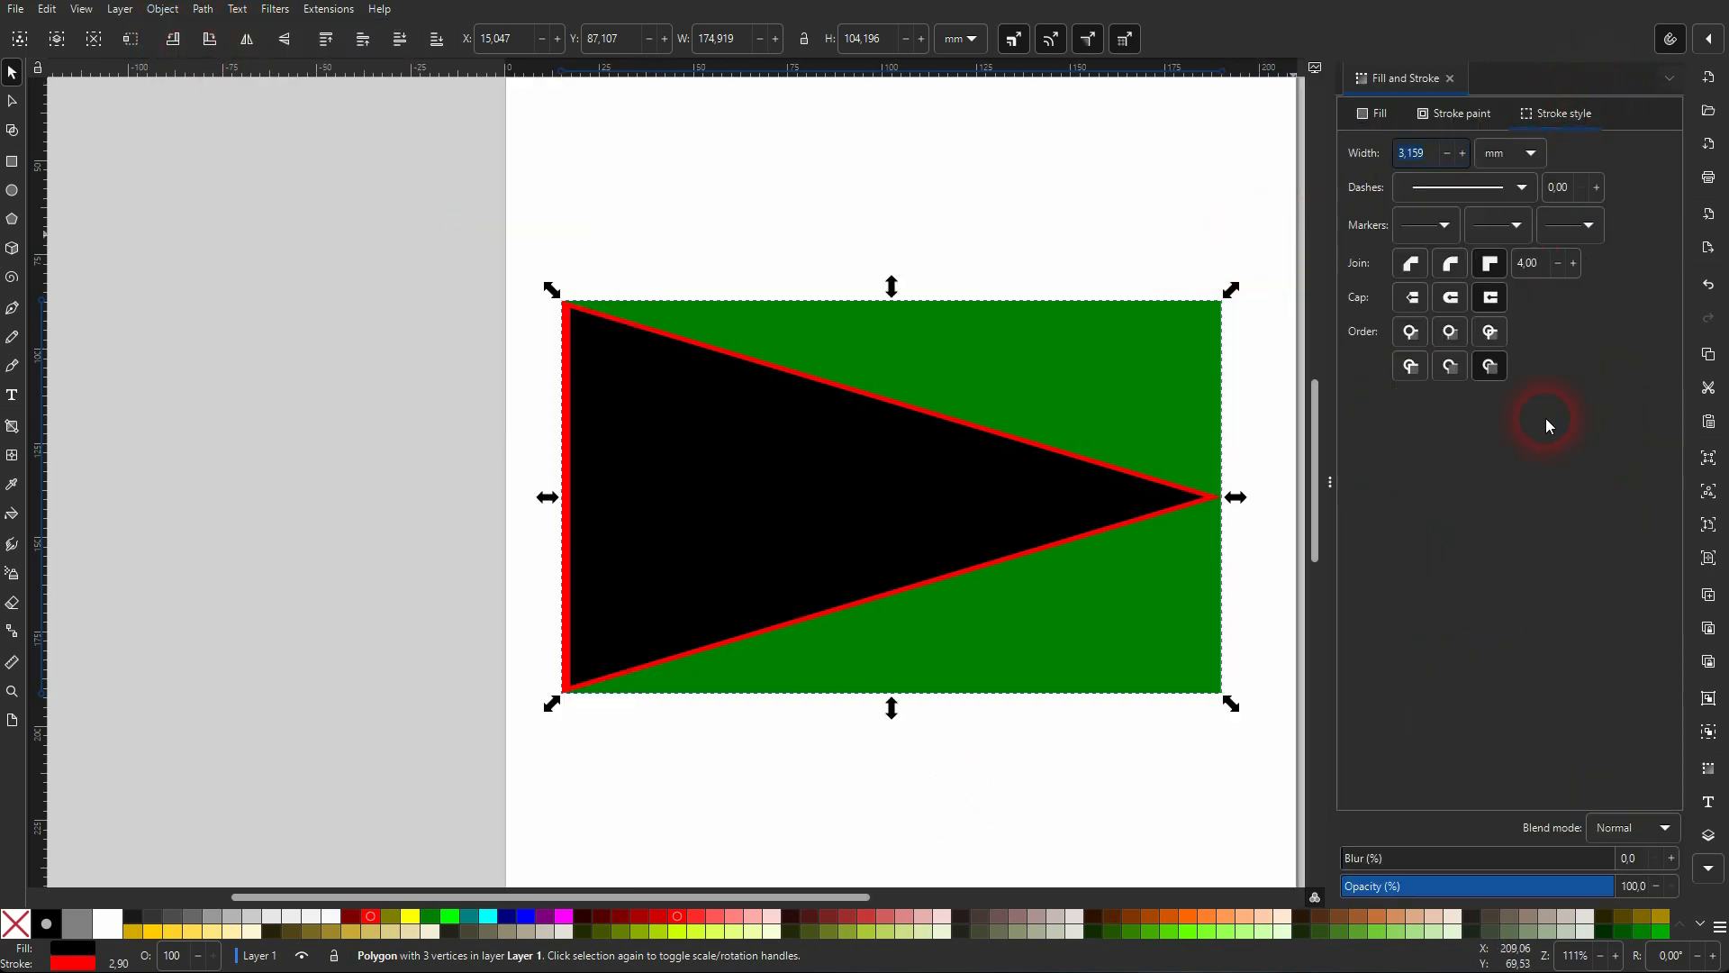
click(1493, 332)
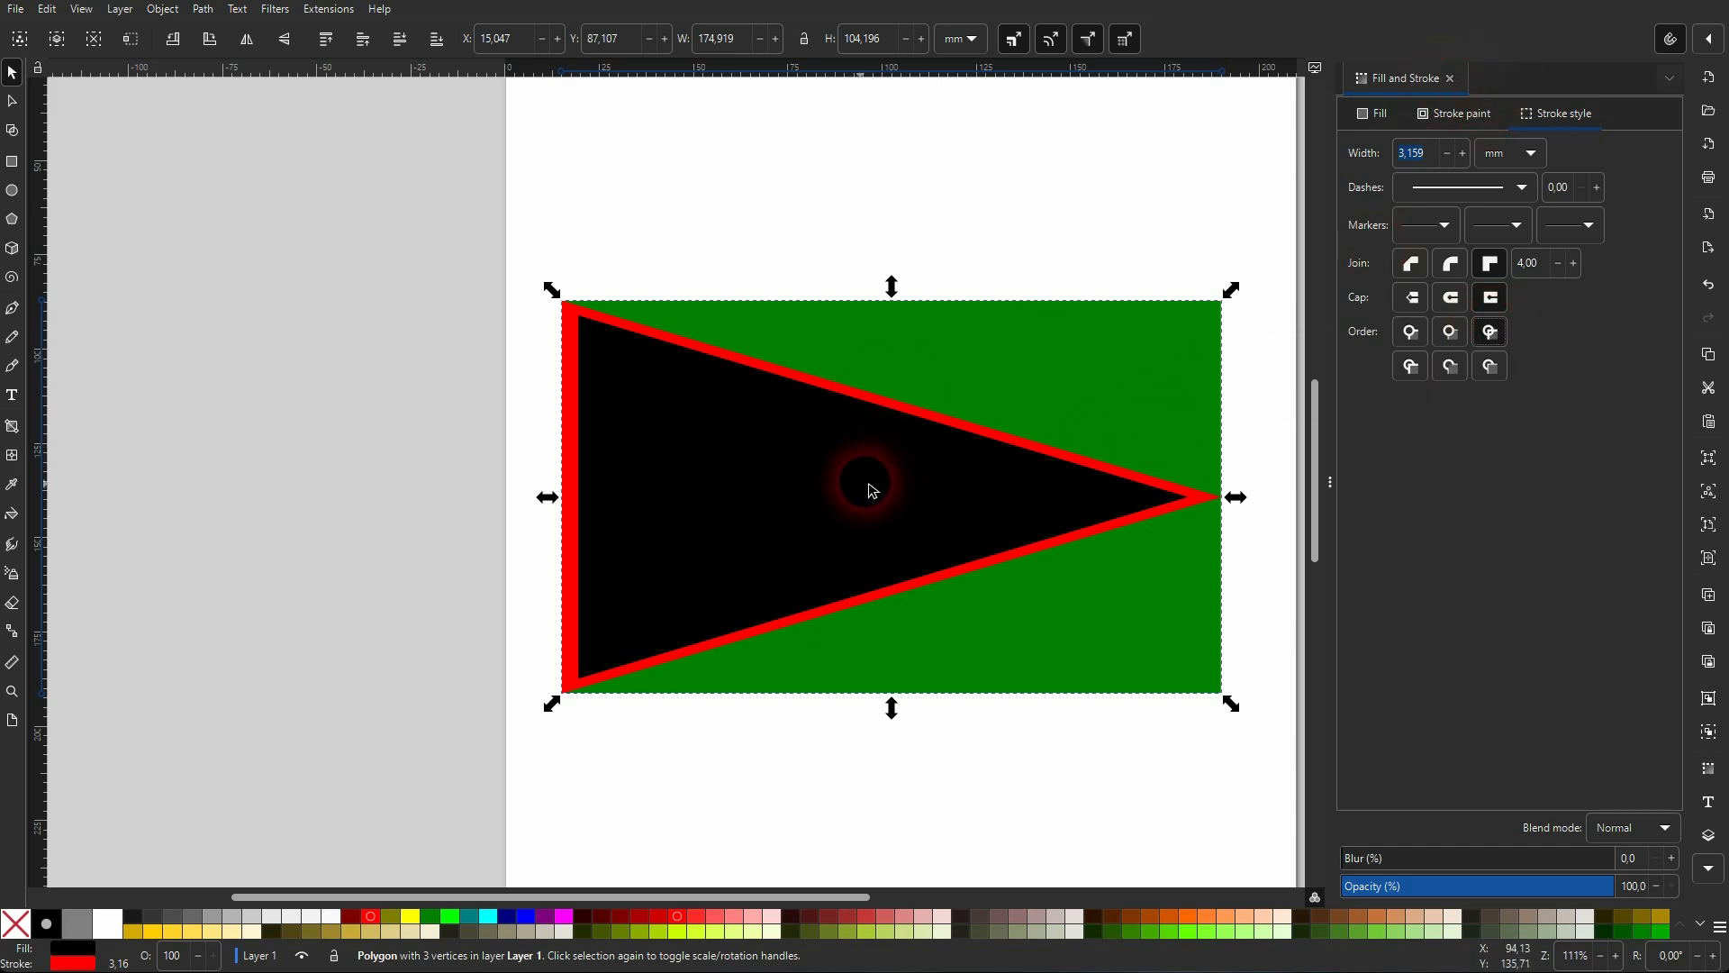
right_click(757, 498)
click(819, 532)
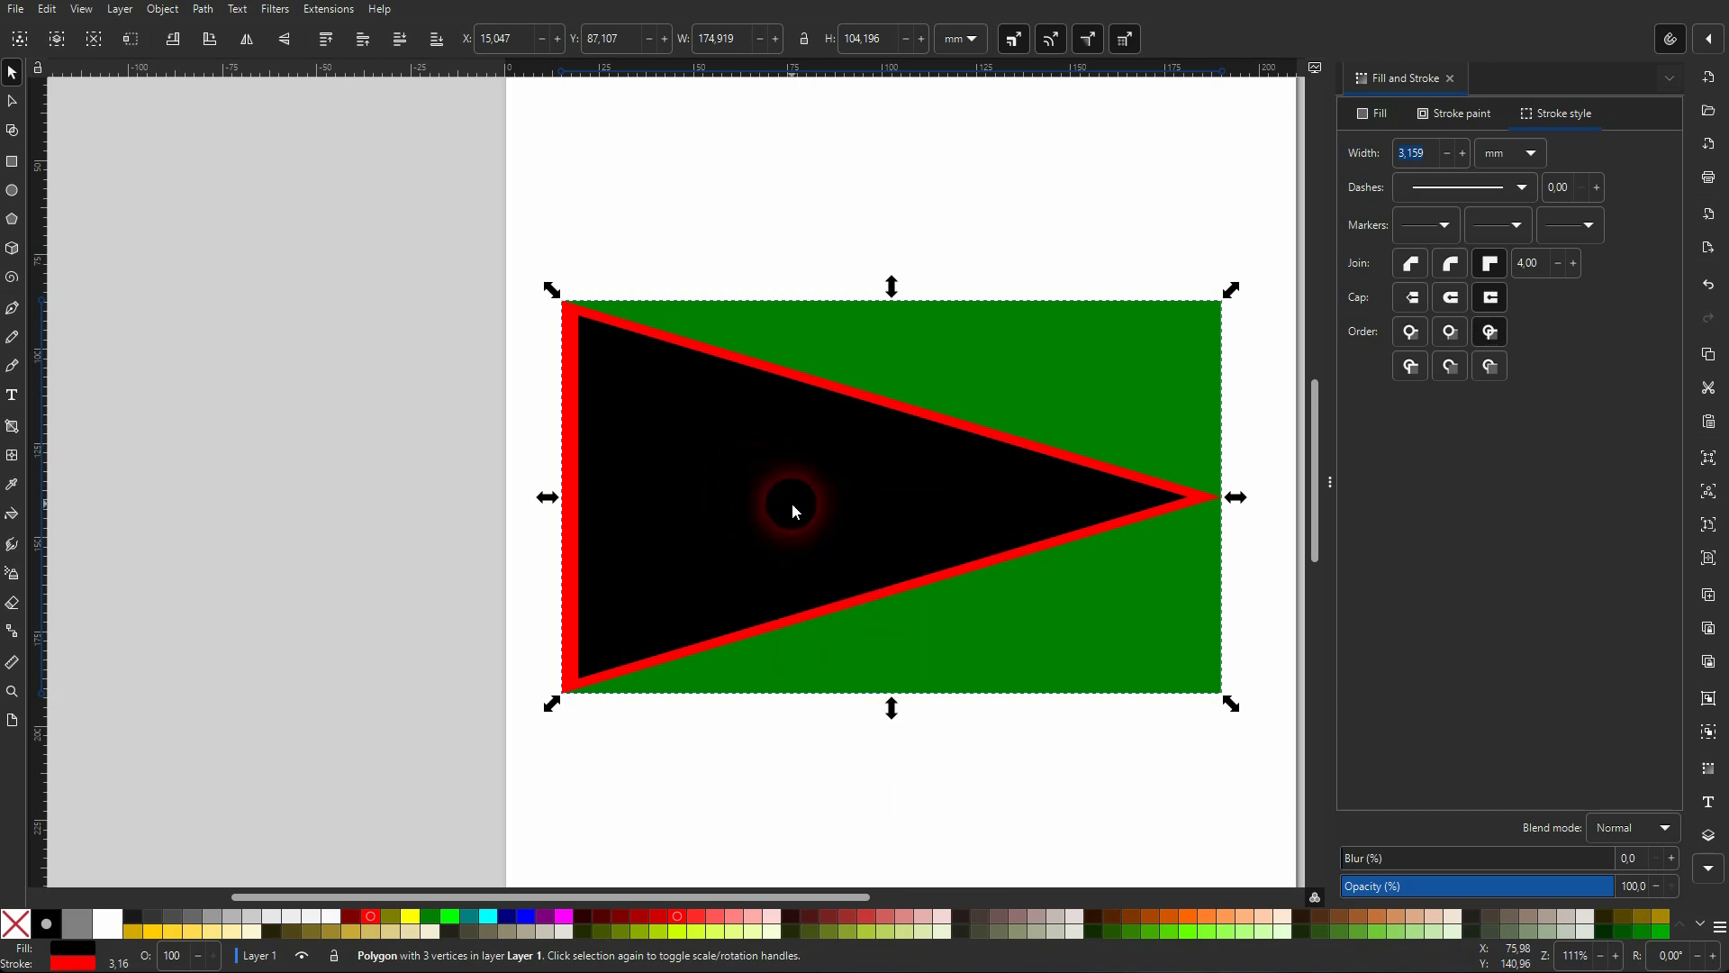
Place a copy of the triangle exactly over the original and narrow the copy to about 78 mm wide from its tip.
right_click(791, 505)
click(853, 558)
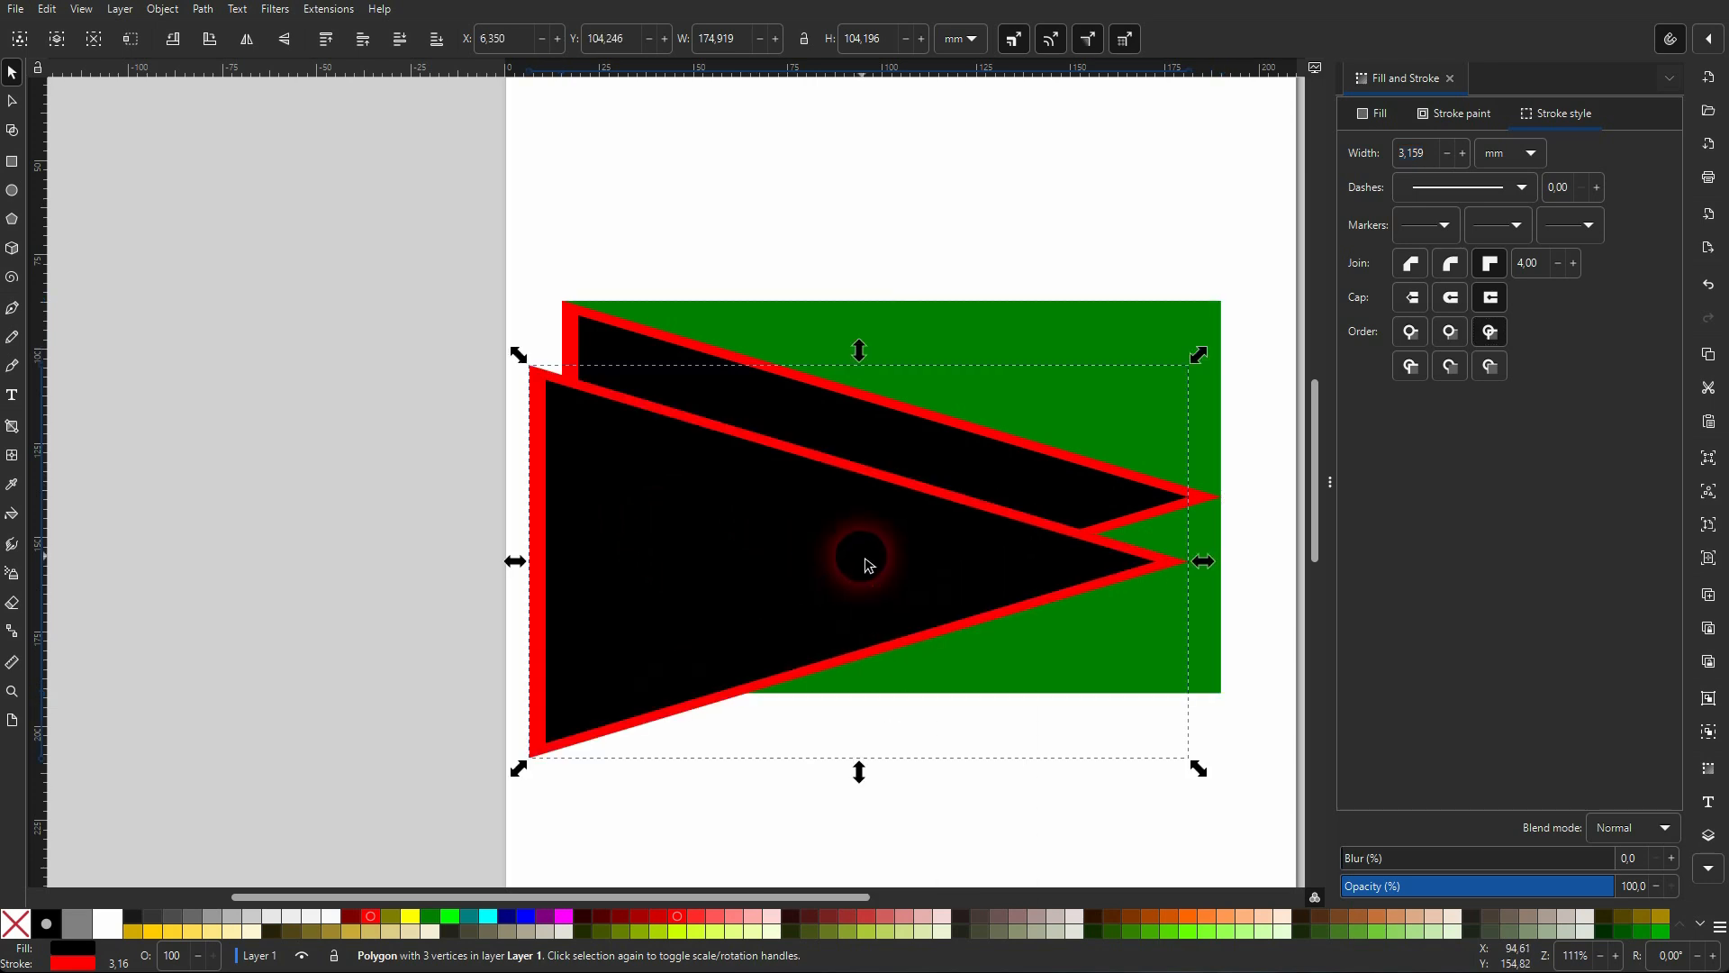
drag(706, 571, 752, 518)
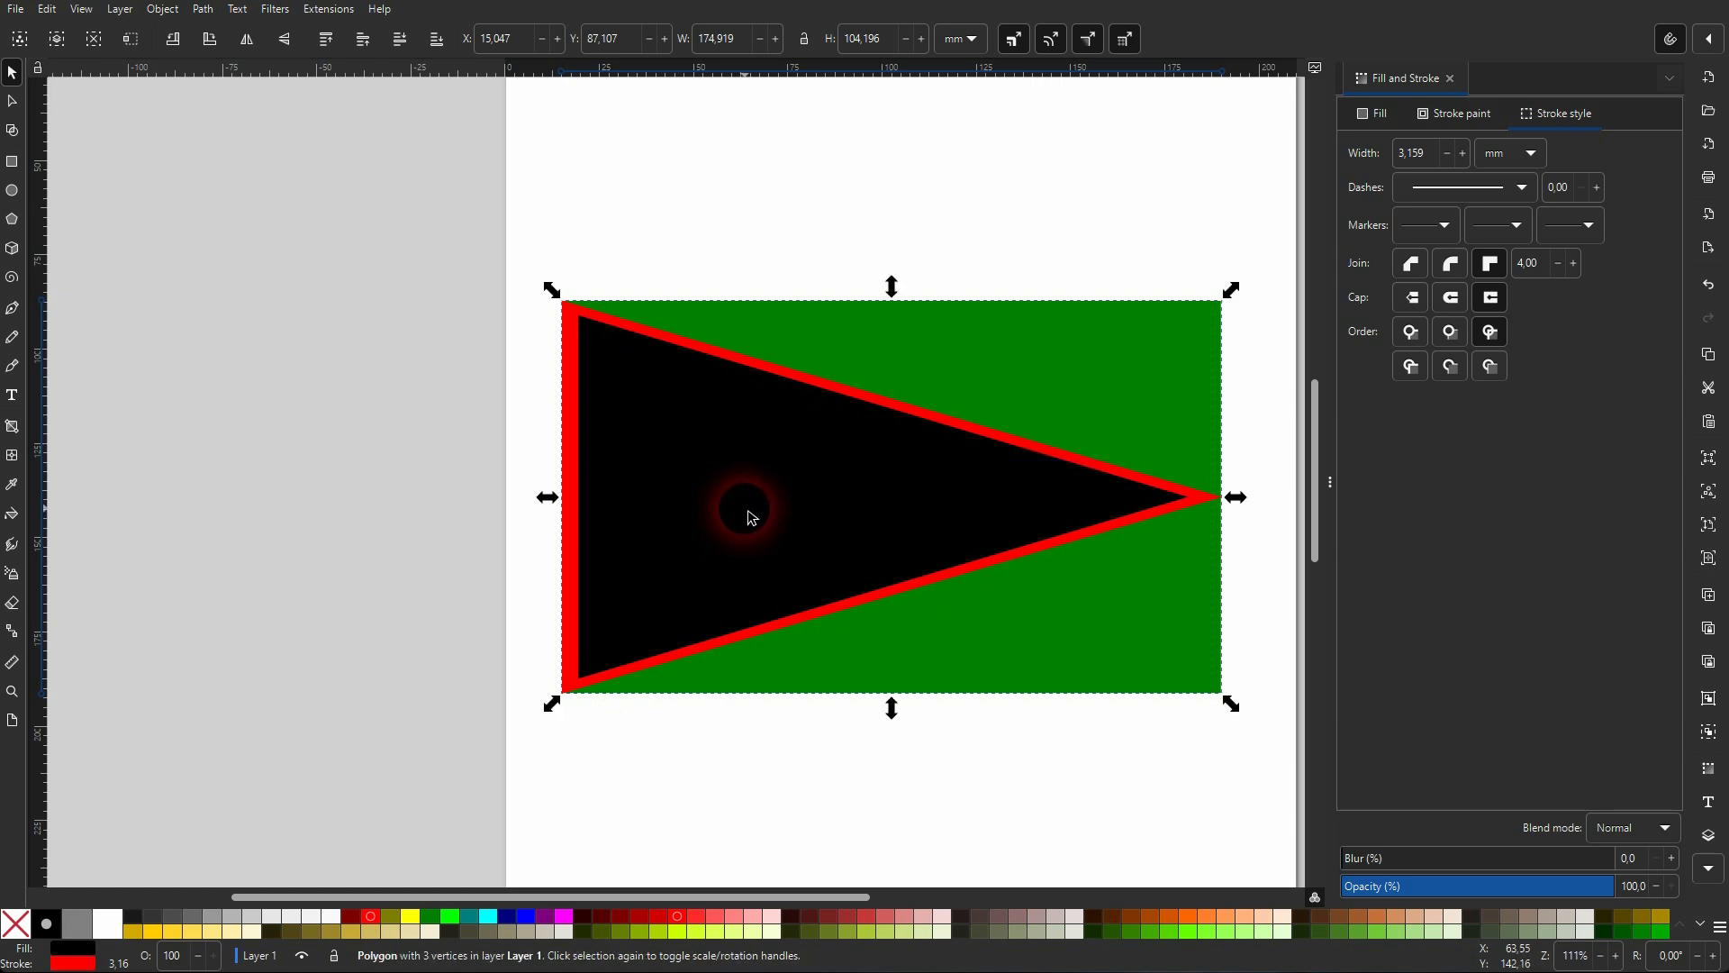
drag(1235, 497, 883, 533)
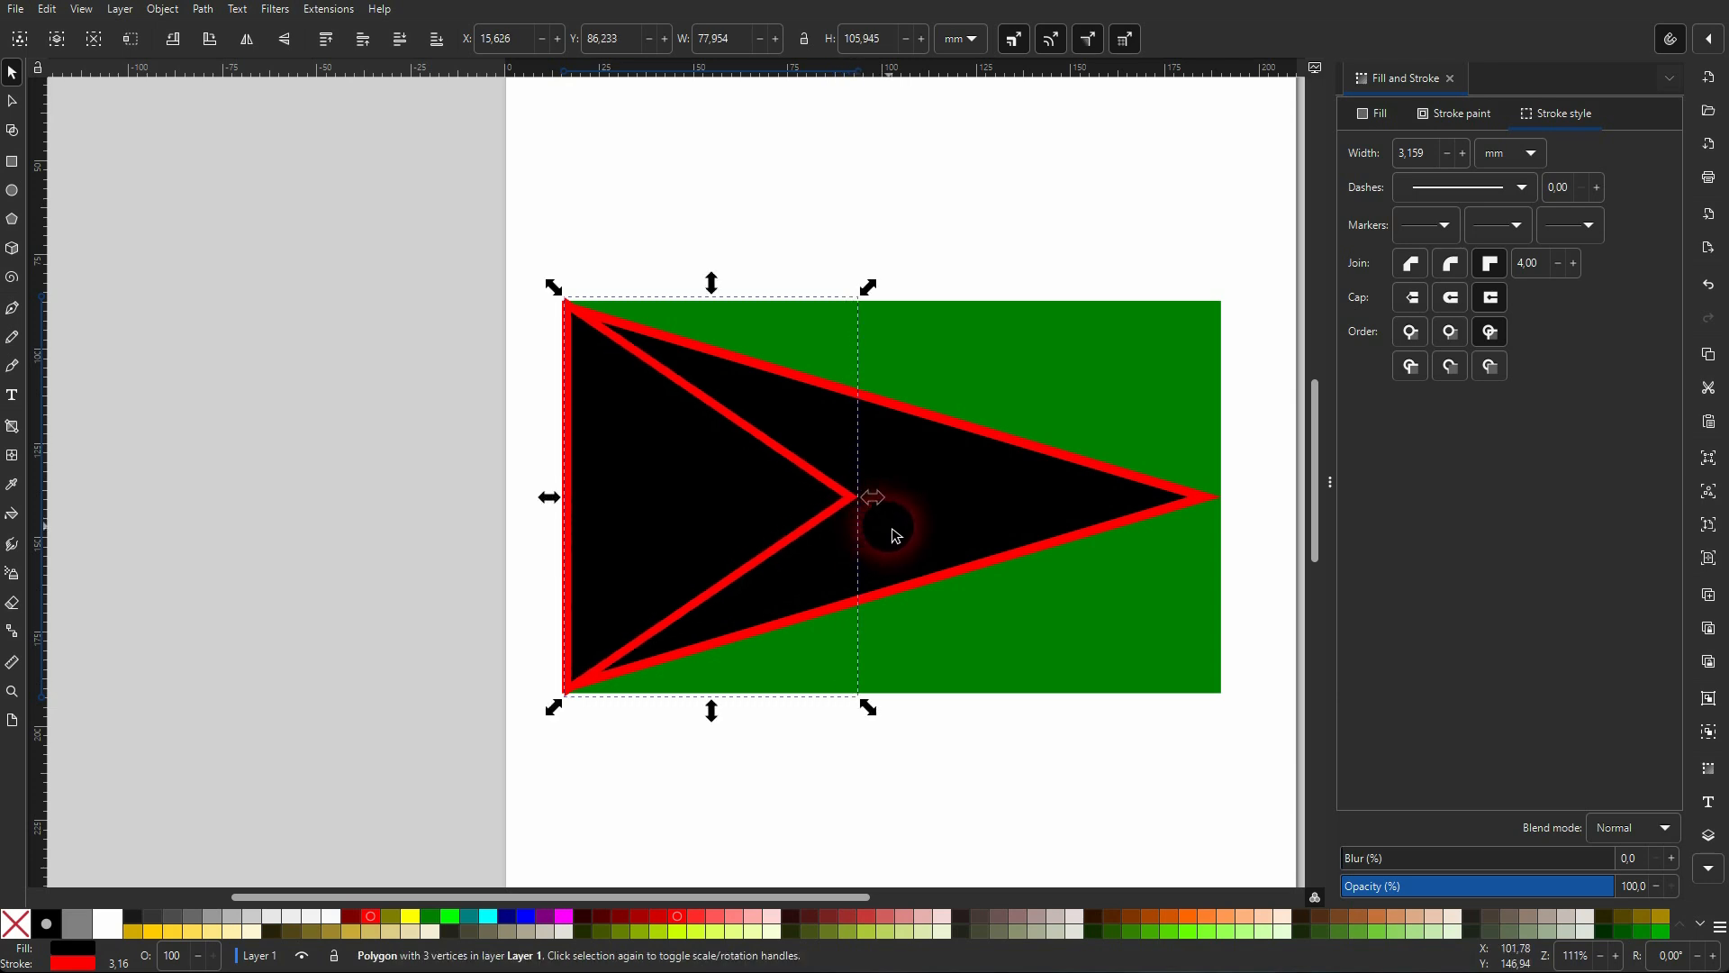
Give the small triangle a red fill and black stroke, and the large triangle a yellow fill and white stroke.
shift+click(54, 930)
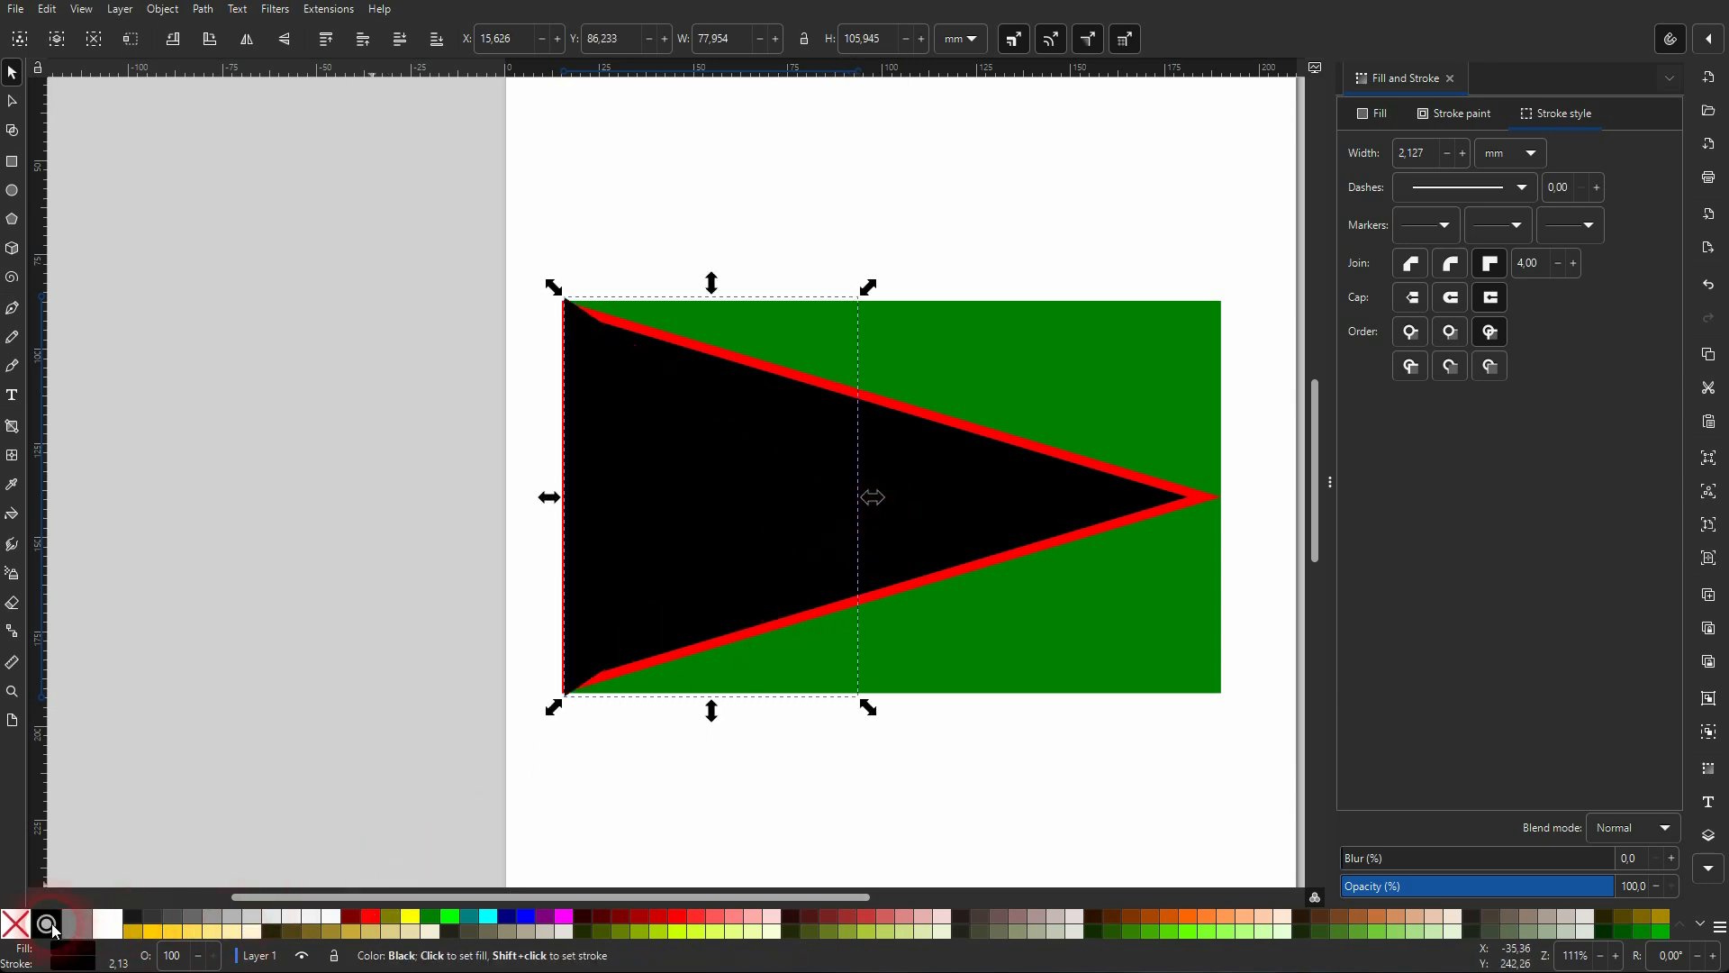
click(372, 918)
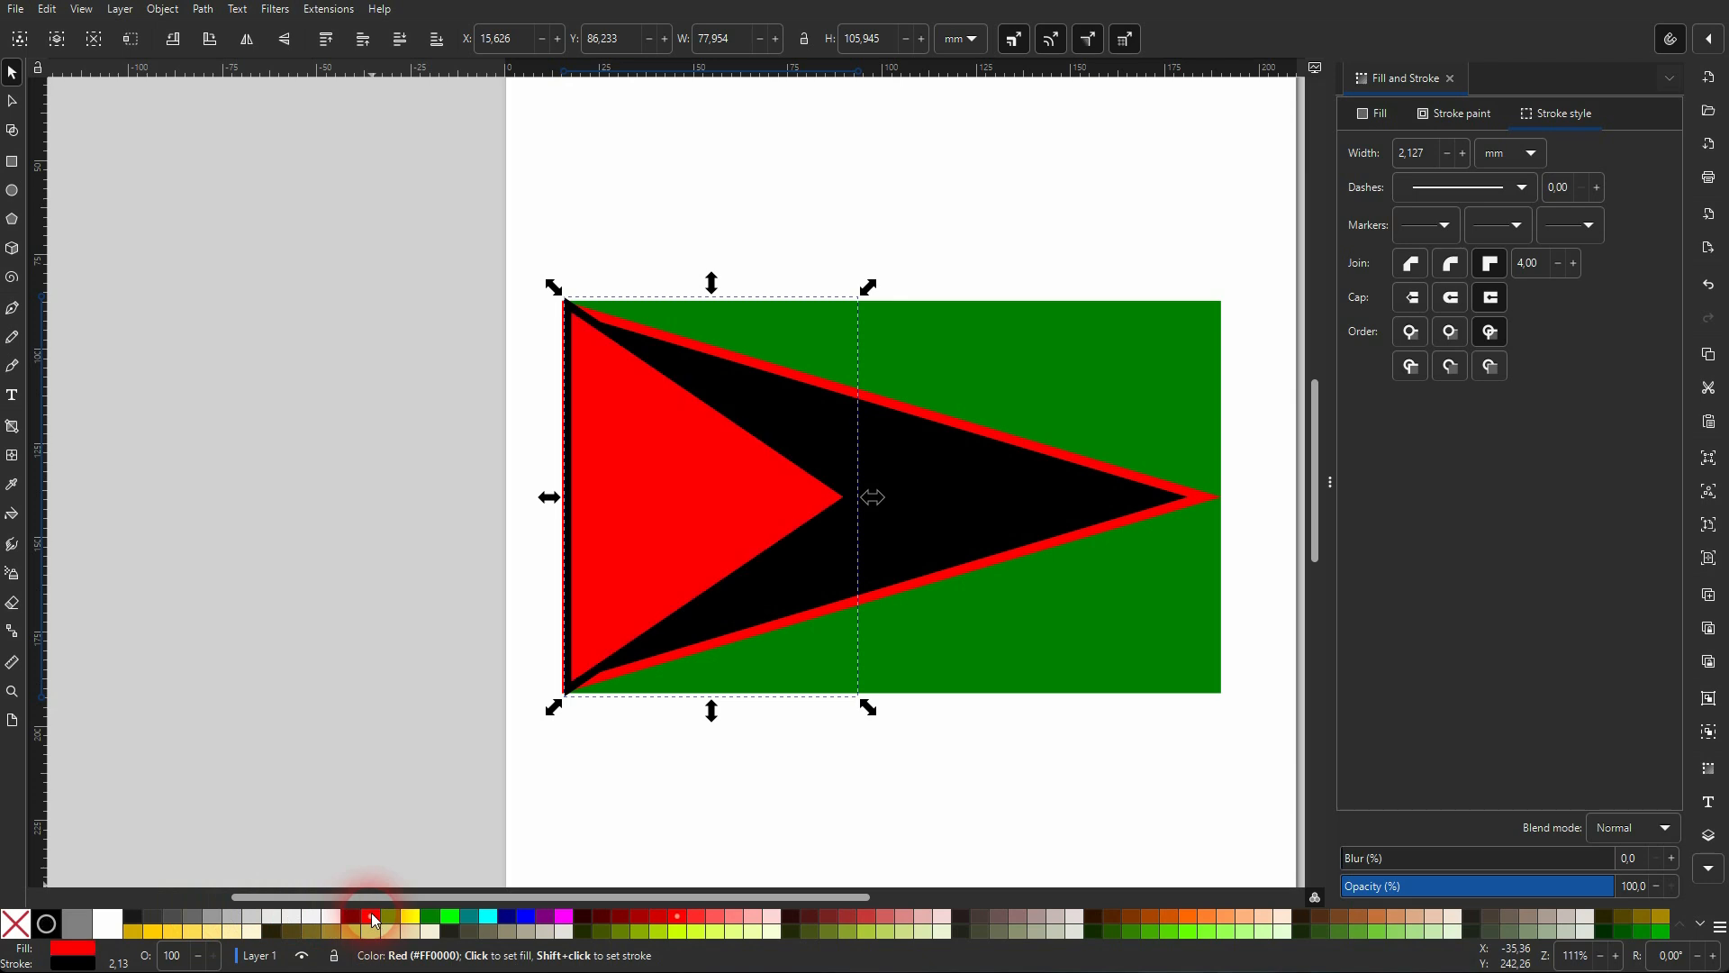
click(1012, 518)
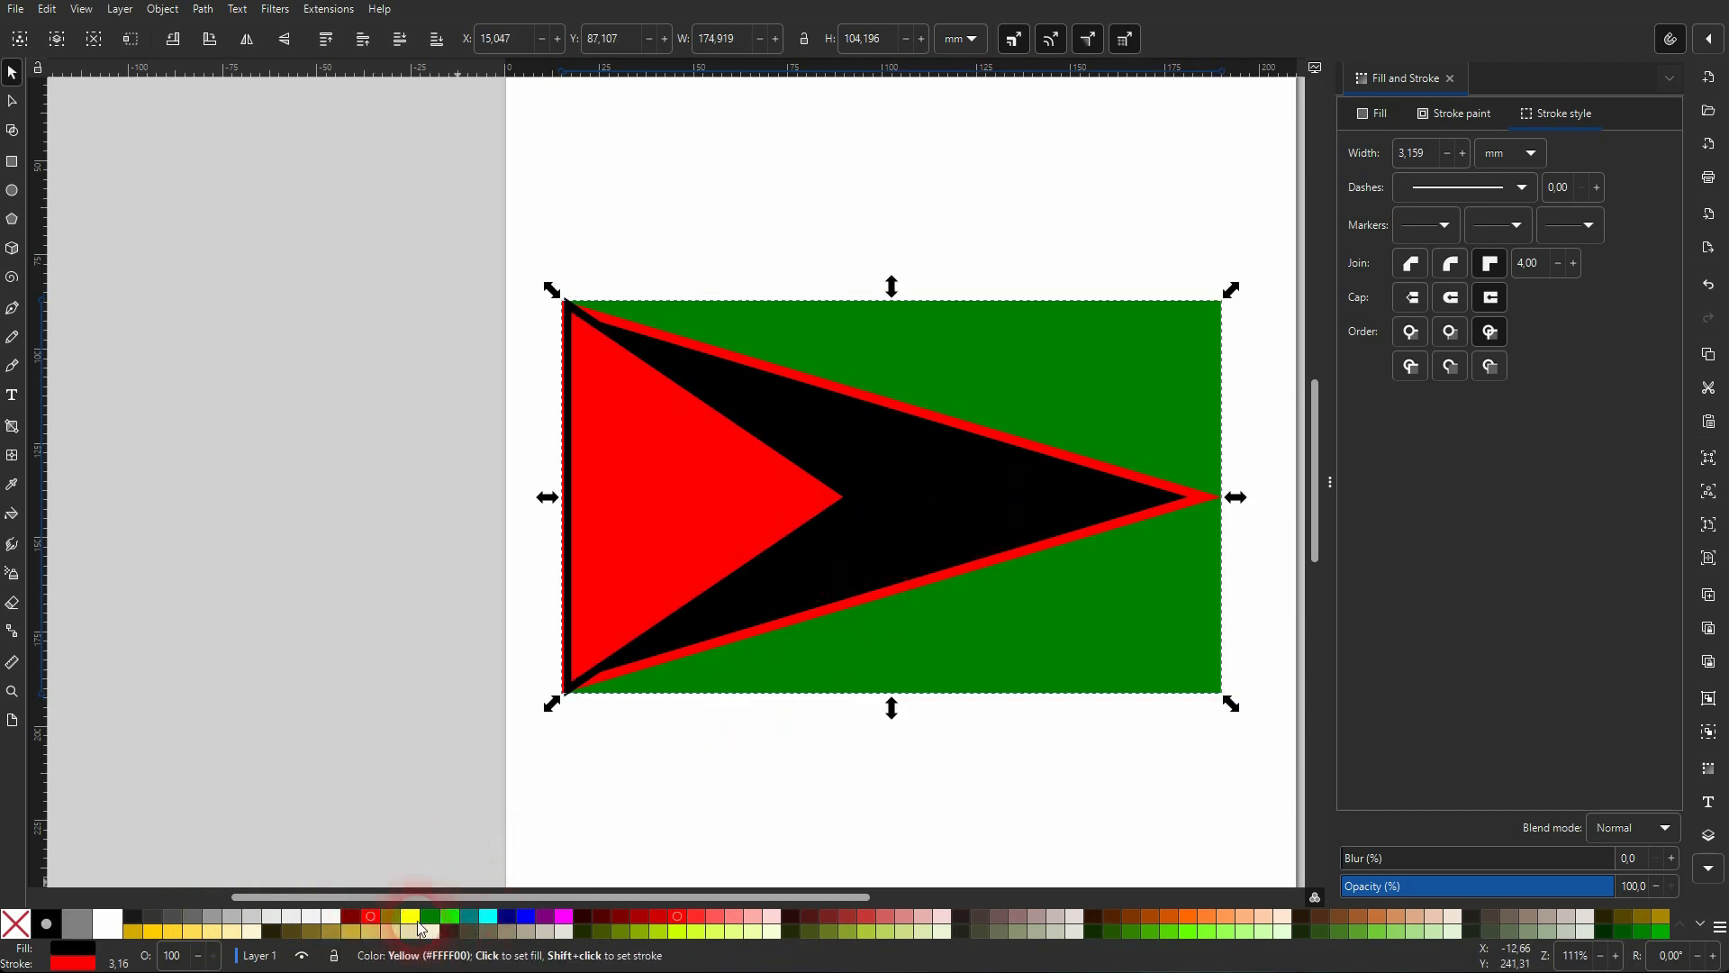
click(162, 929)
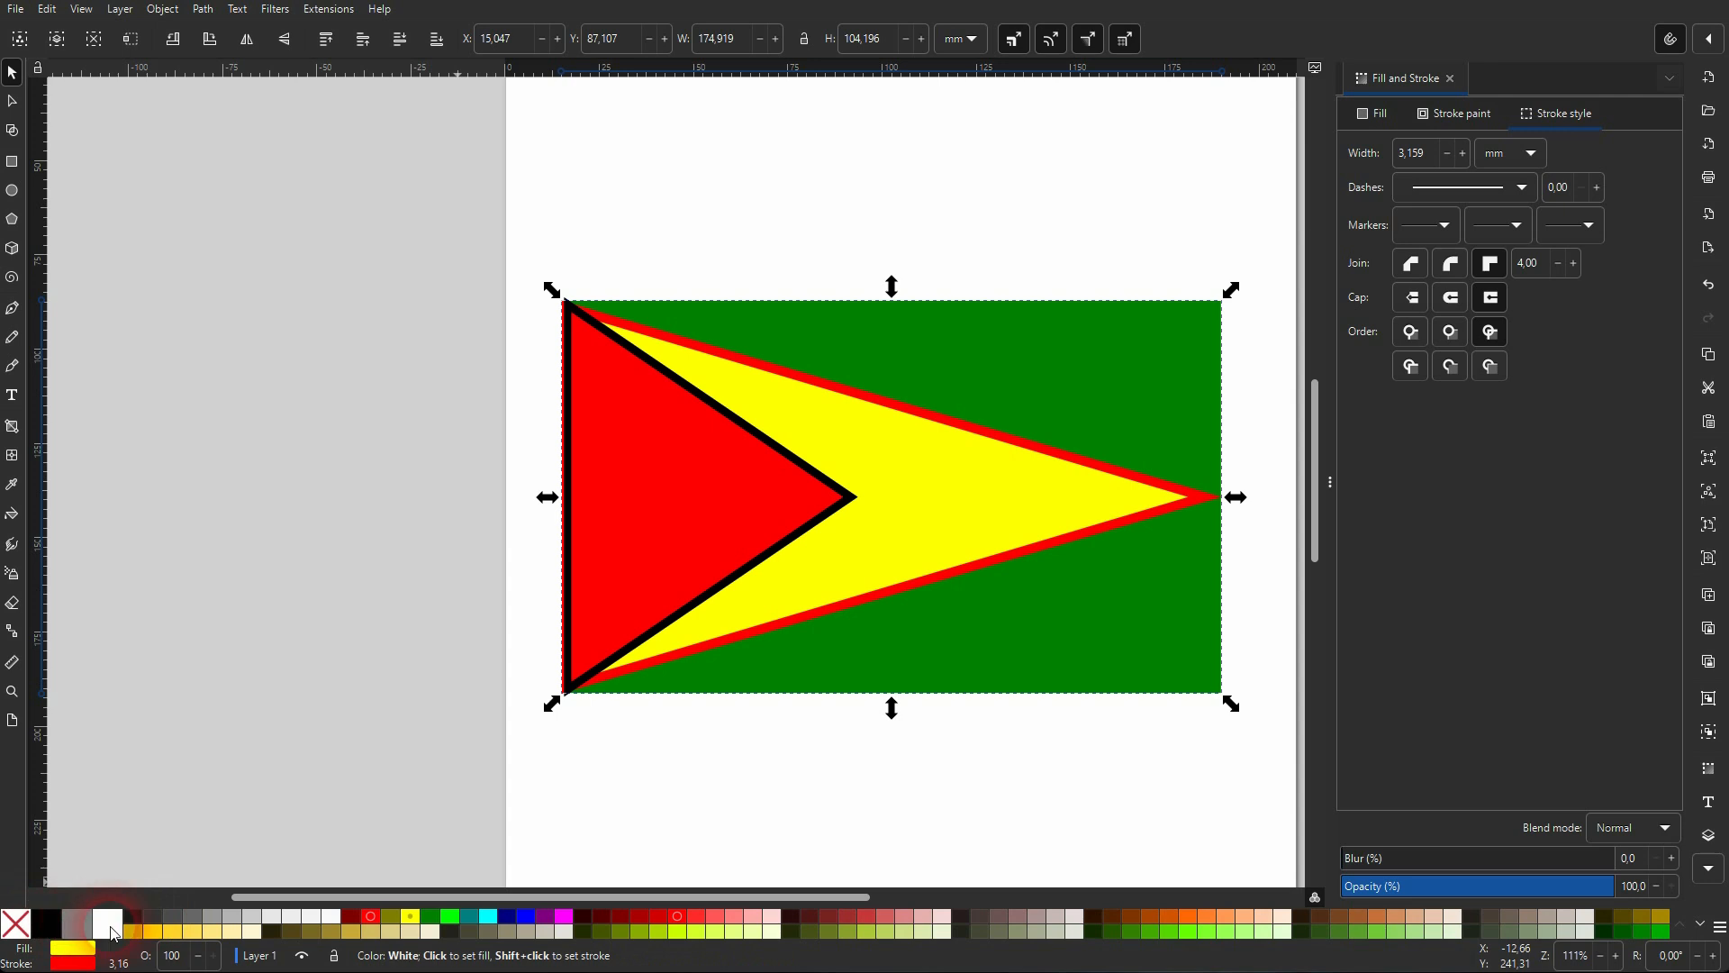
shift+click(108, 921)
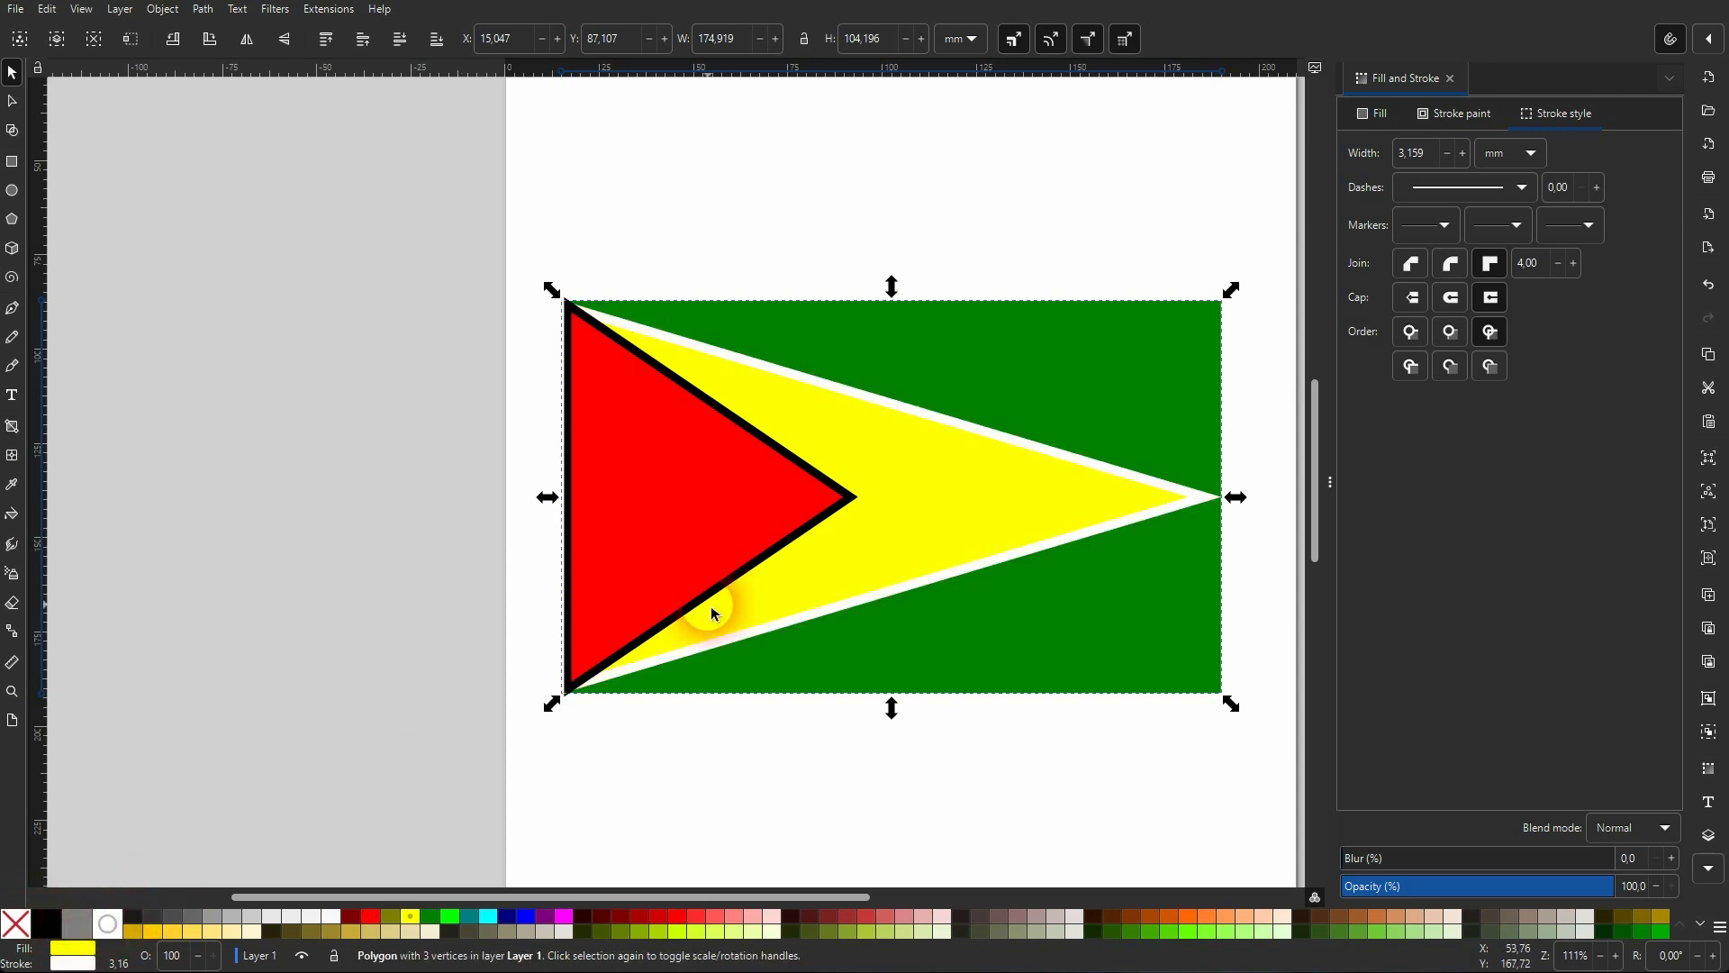
Reduce the small triangle's height to about 104 mm, aligning its lower and upper edges with the green rectangle's edges.
scroll(586, 616, up, 4)
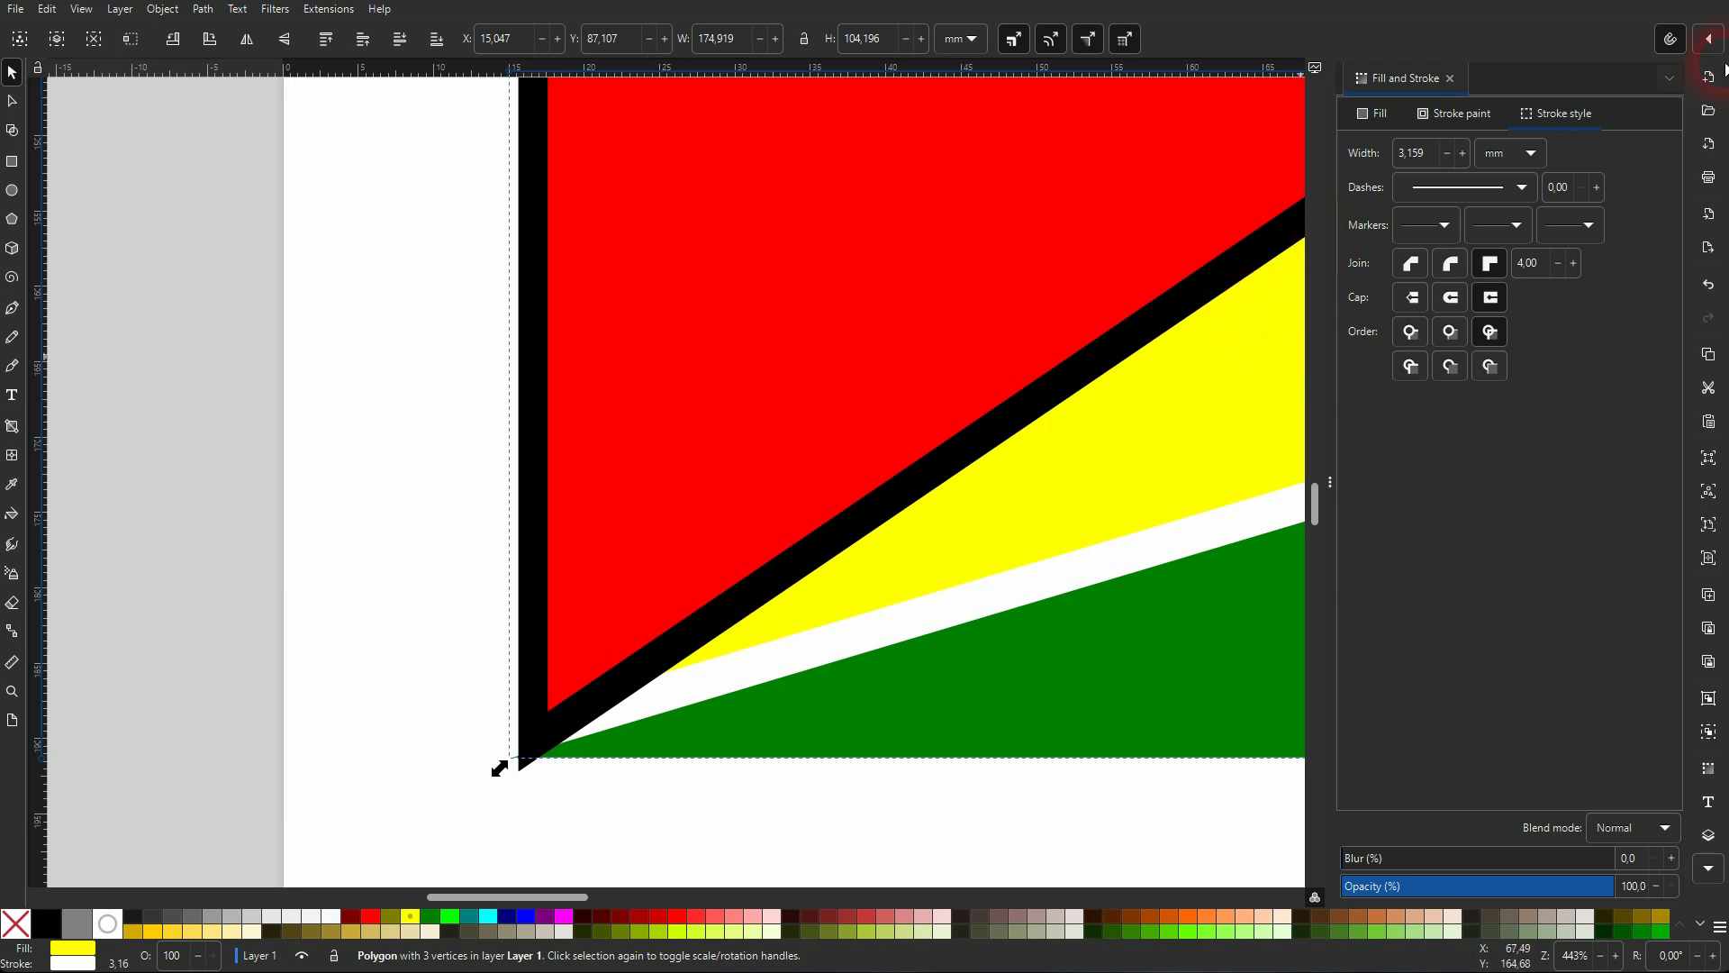
click(417, 637)
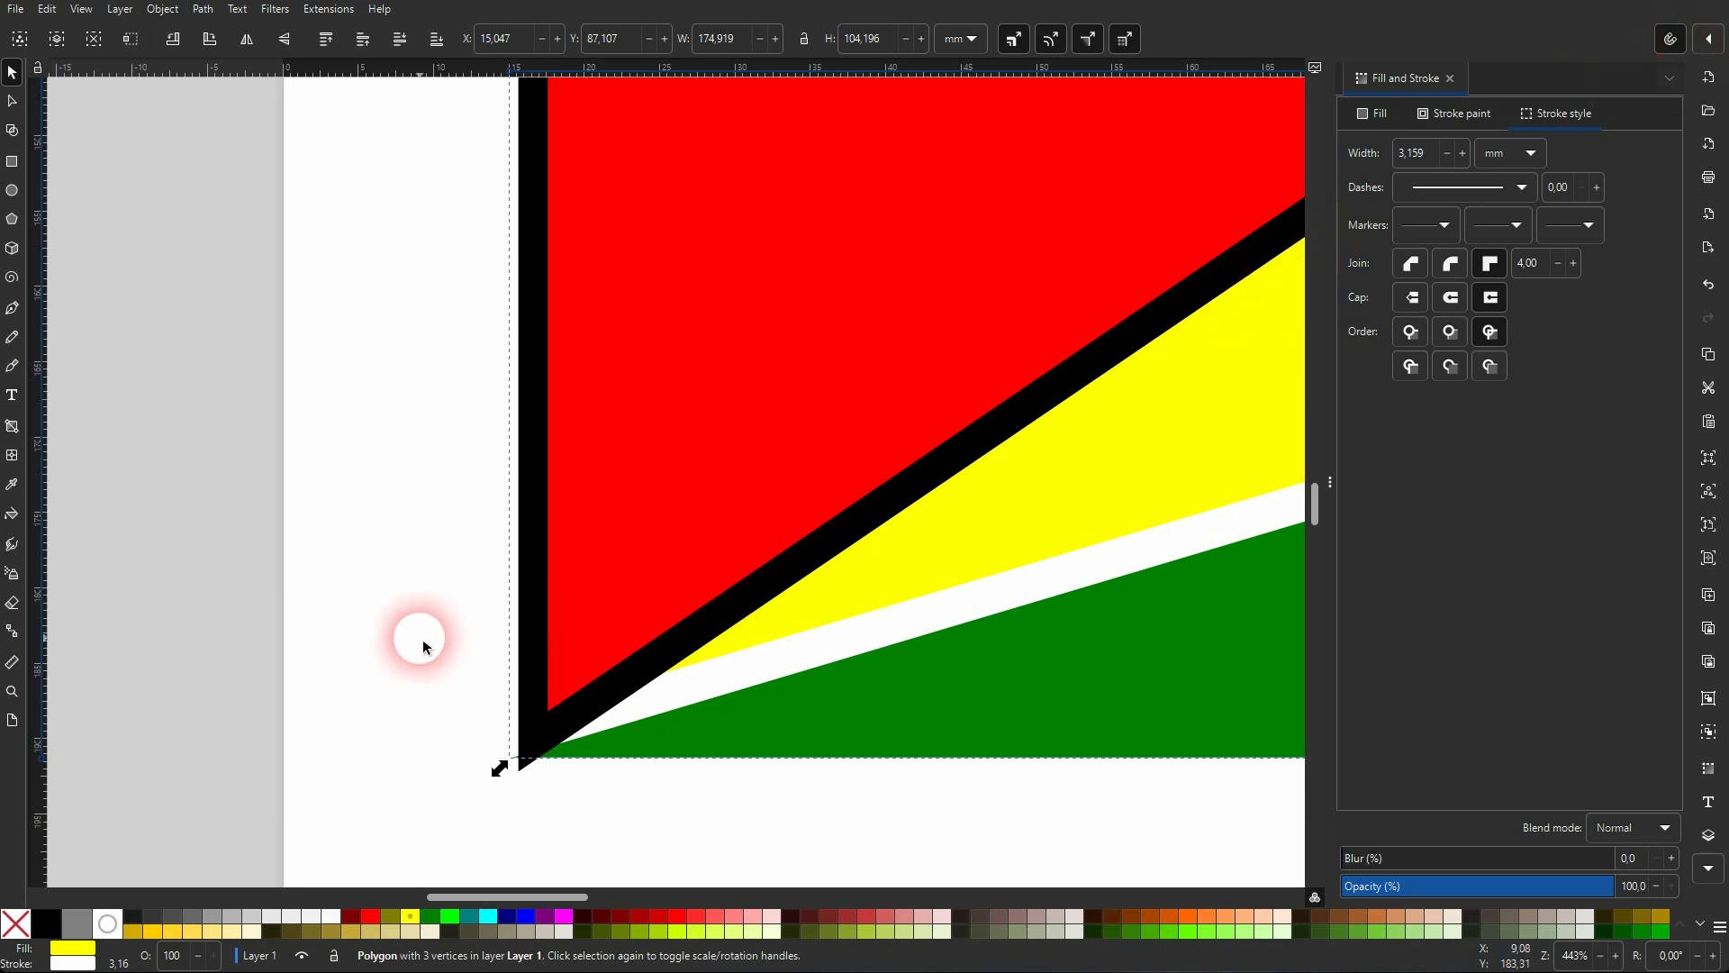
click(821, 553)
click(1106, 785)
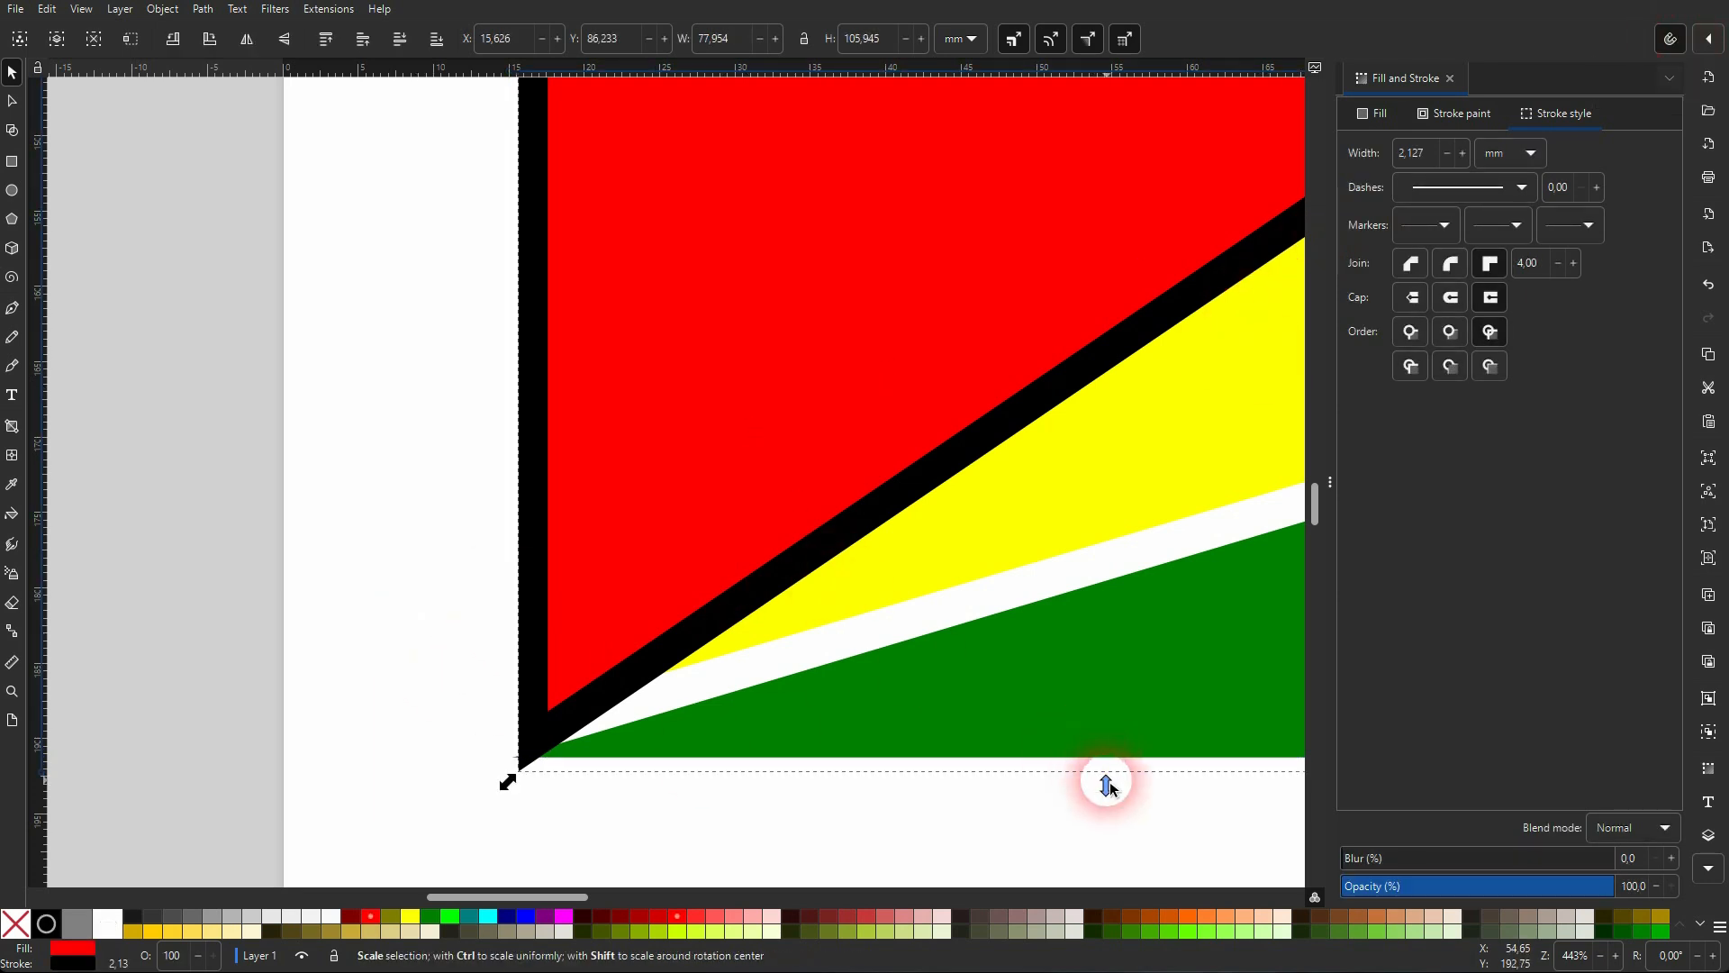
drag(1109, 786, 1112, 778)
scroll(1023, 587, up, 15)
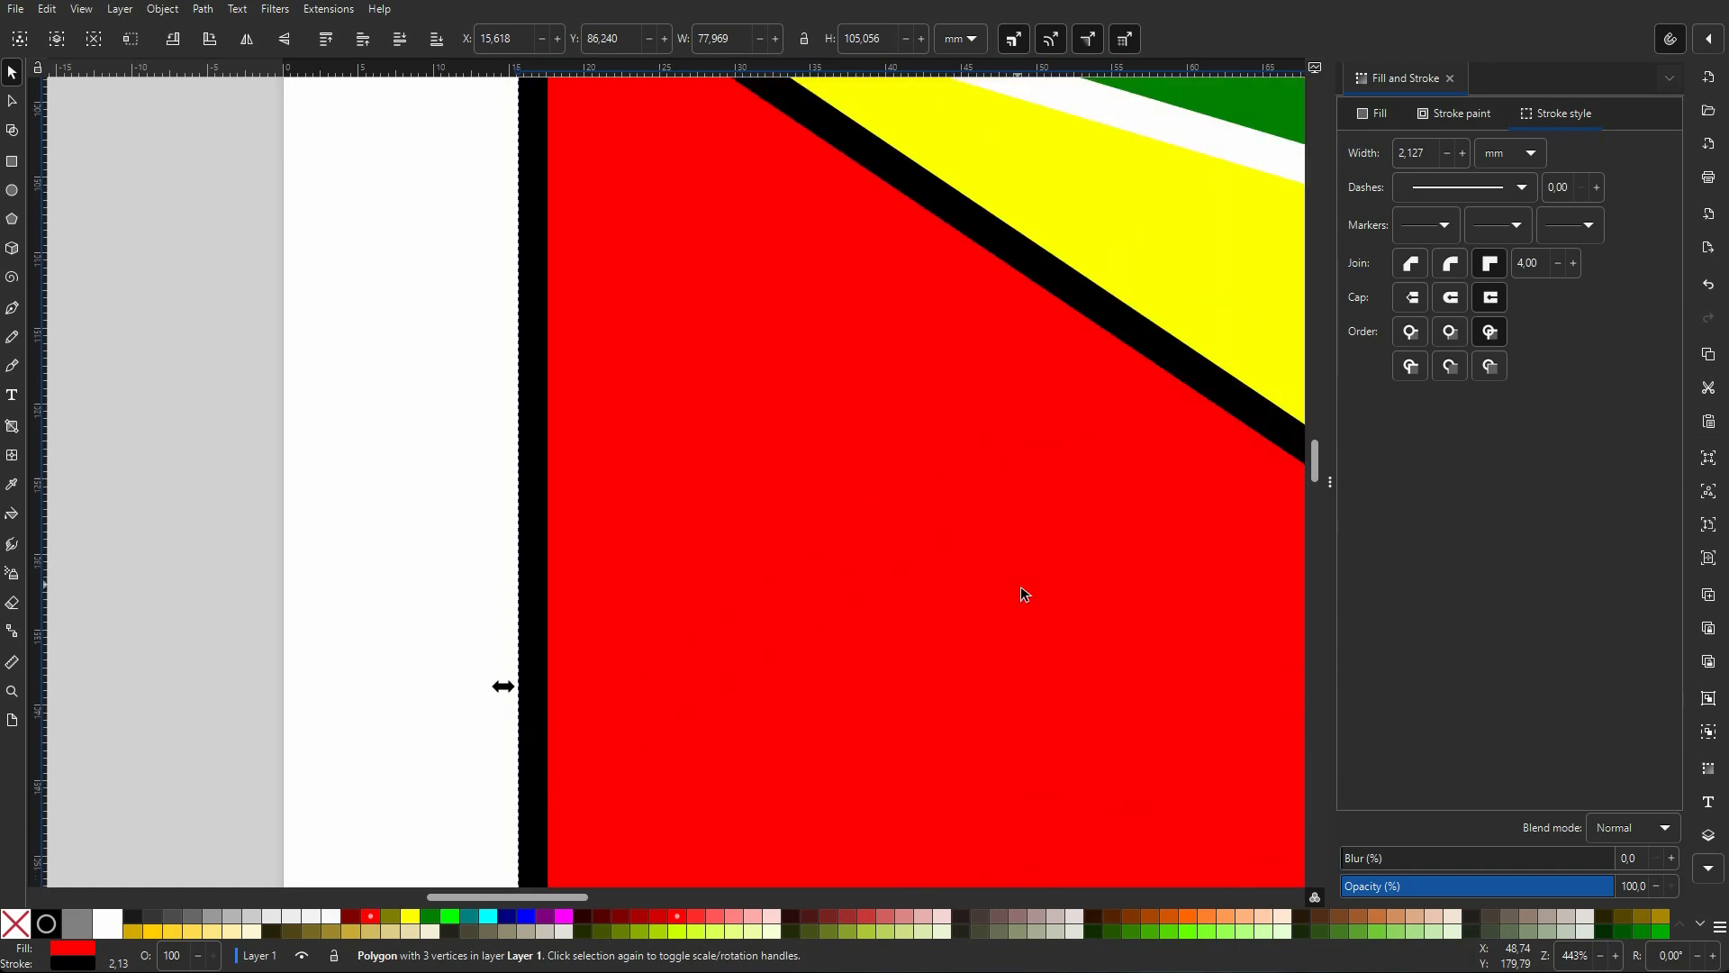
drag(1107, 460, 1107, 472)
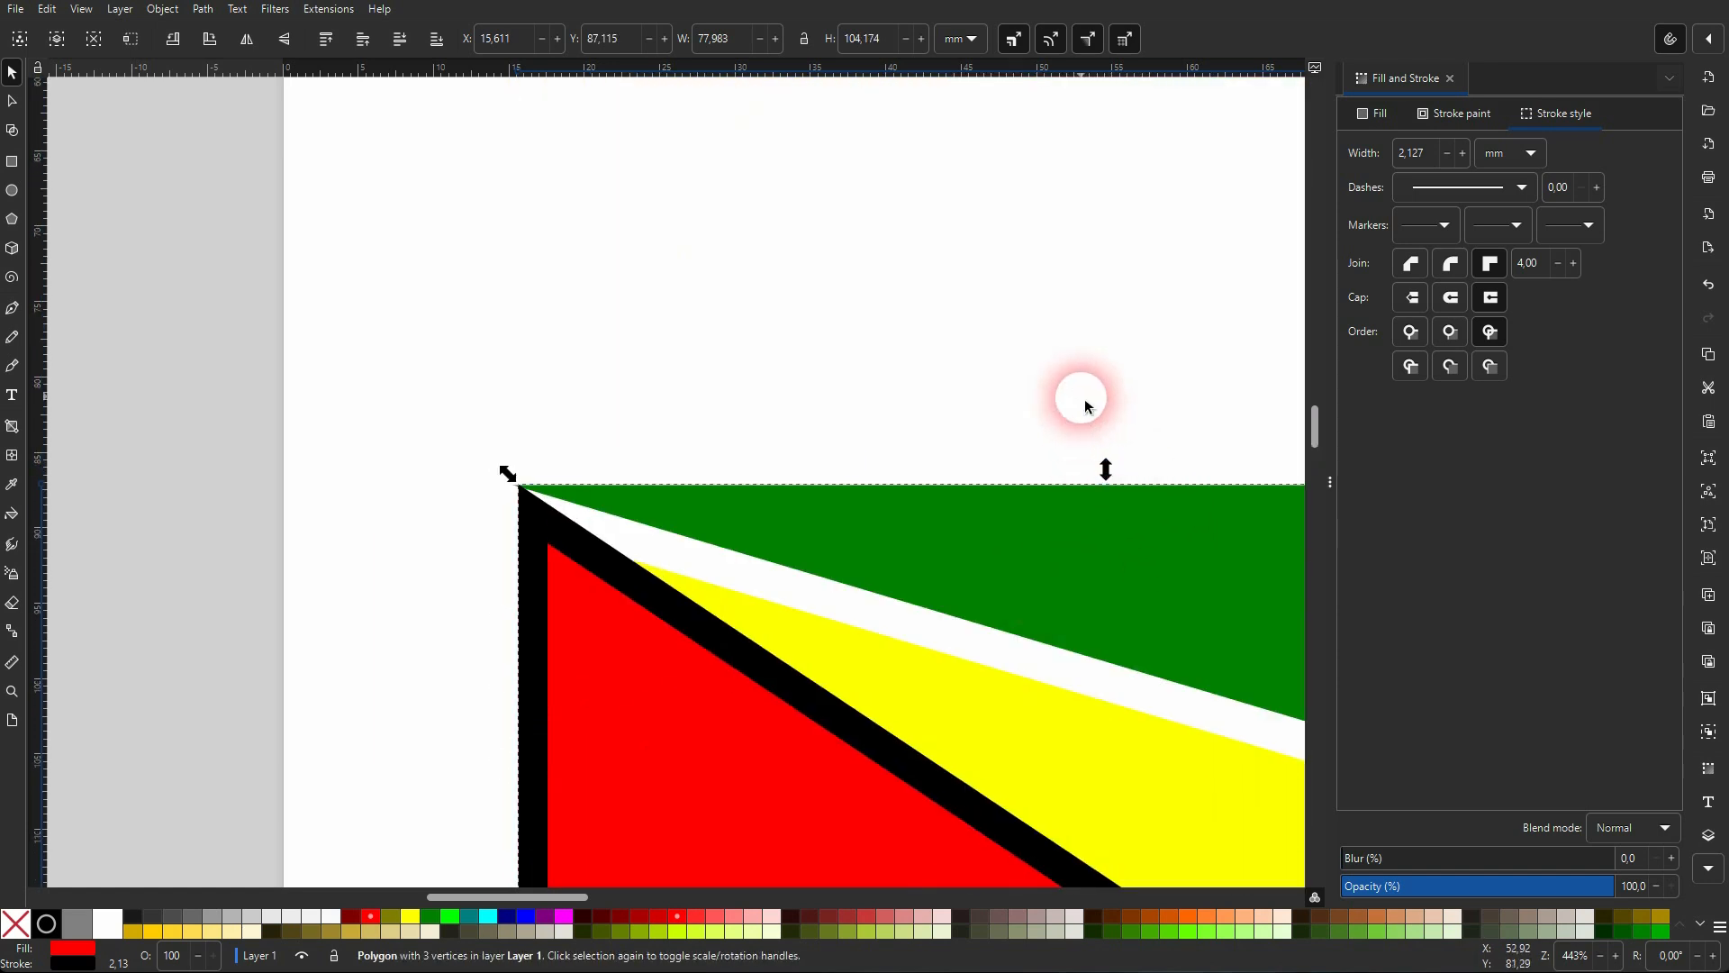
With snapping off, fit the green rectangle's left edge to the small triangle's left edge, making the rectangle about 174 mm wide.
click(1024, 538)
scroll(565, 628, down, 4)
scroll(566, 625, down, 15)
drag(498, 548, 520, 594)
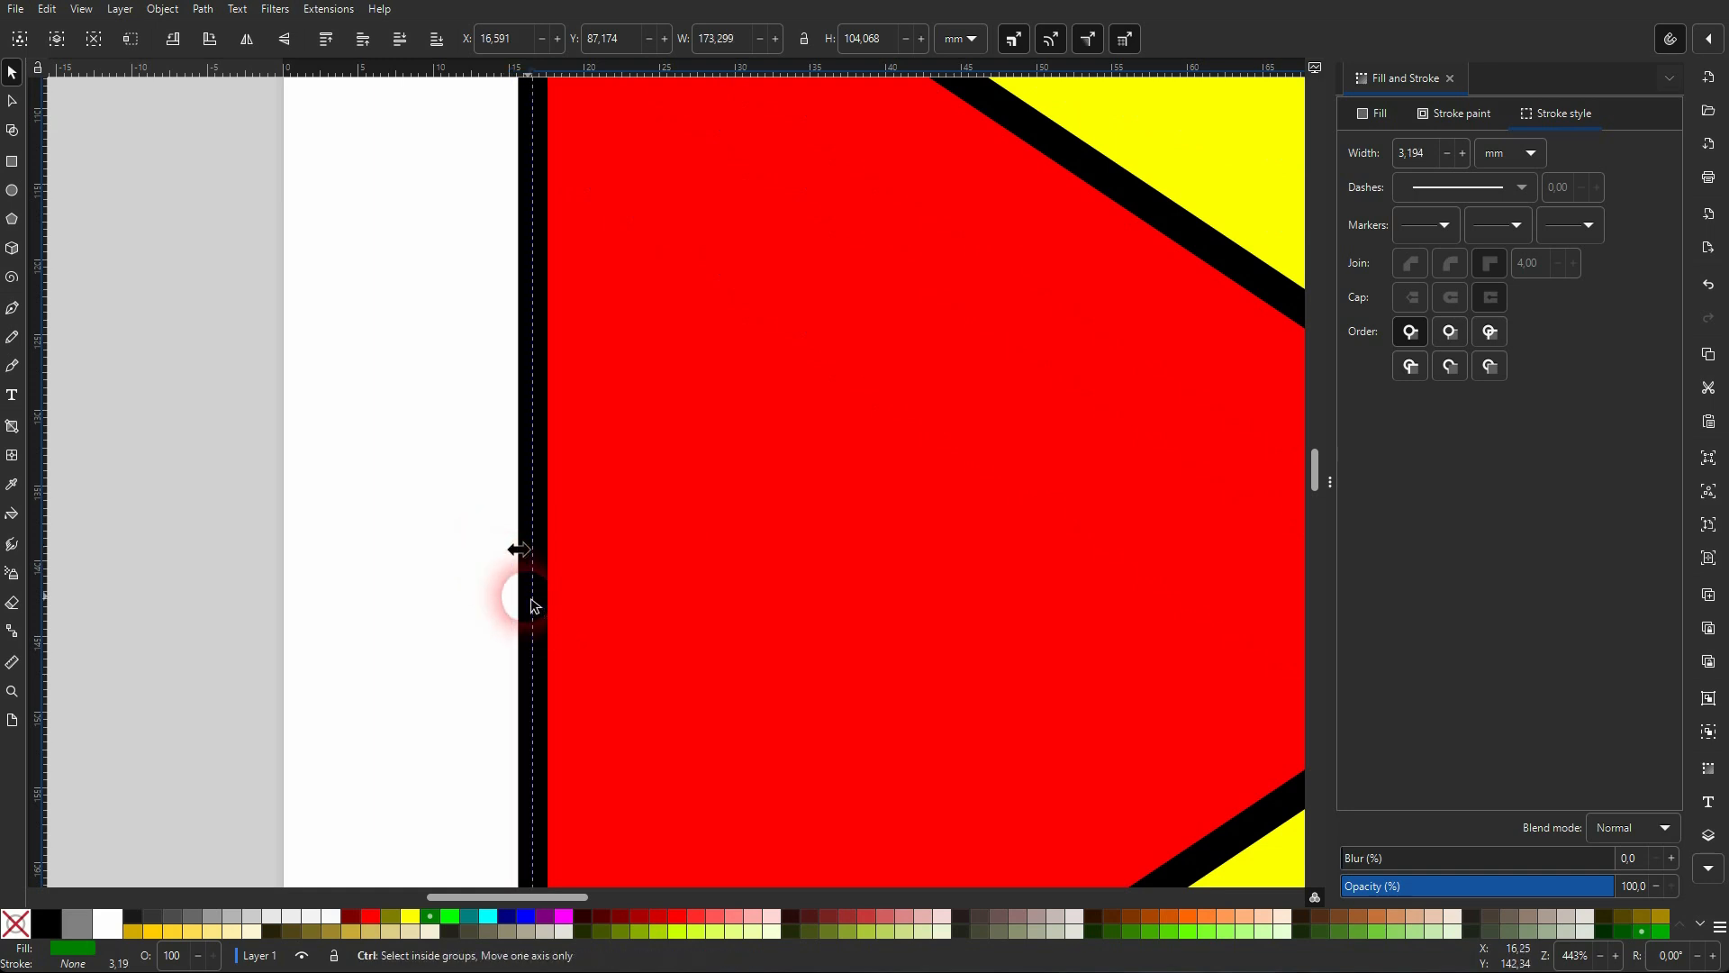
scroll(509, 590, up, 3)
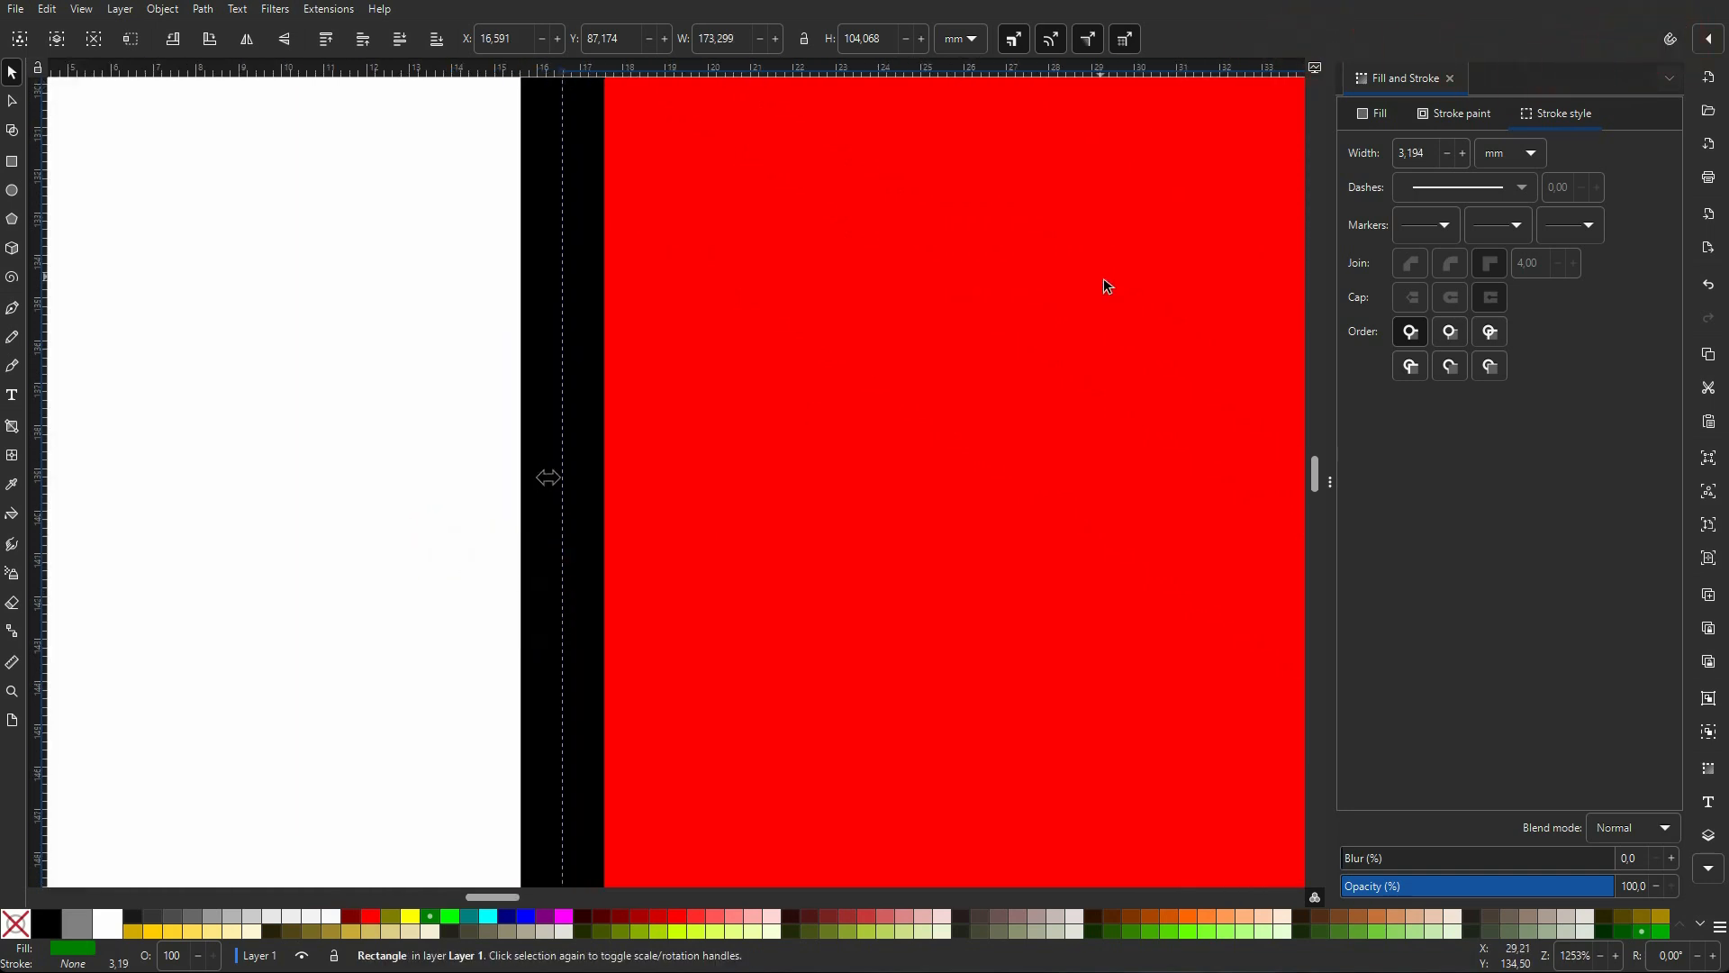
drag(548, 479, 516, 484)
scroll(644, 486, down, 3)
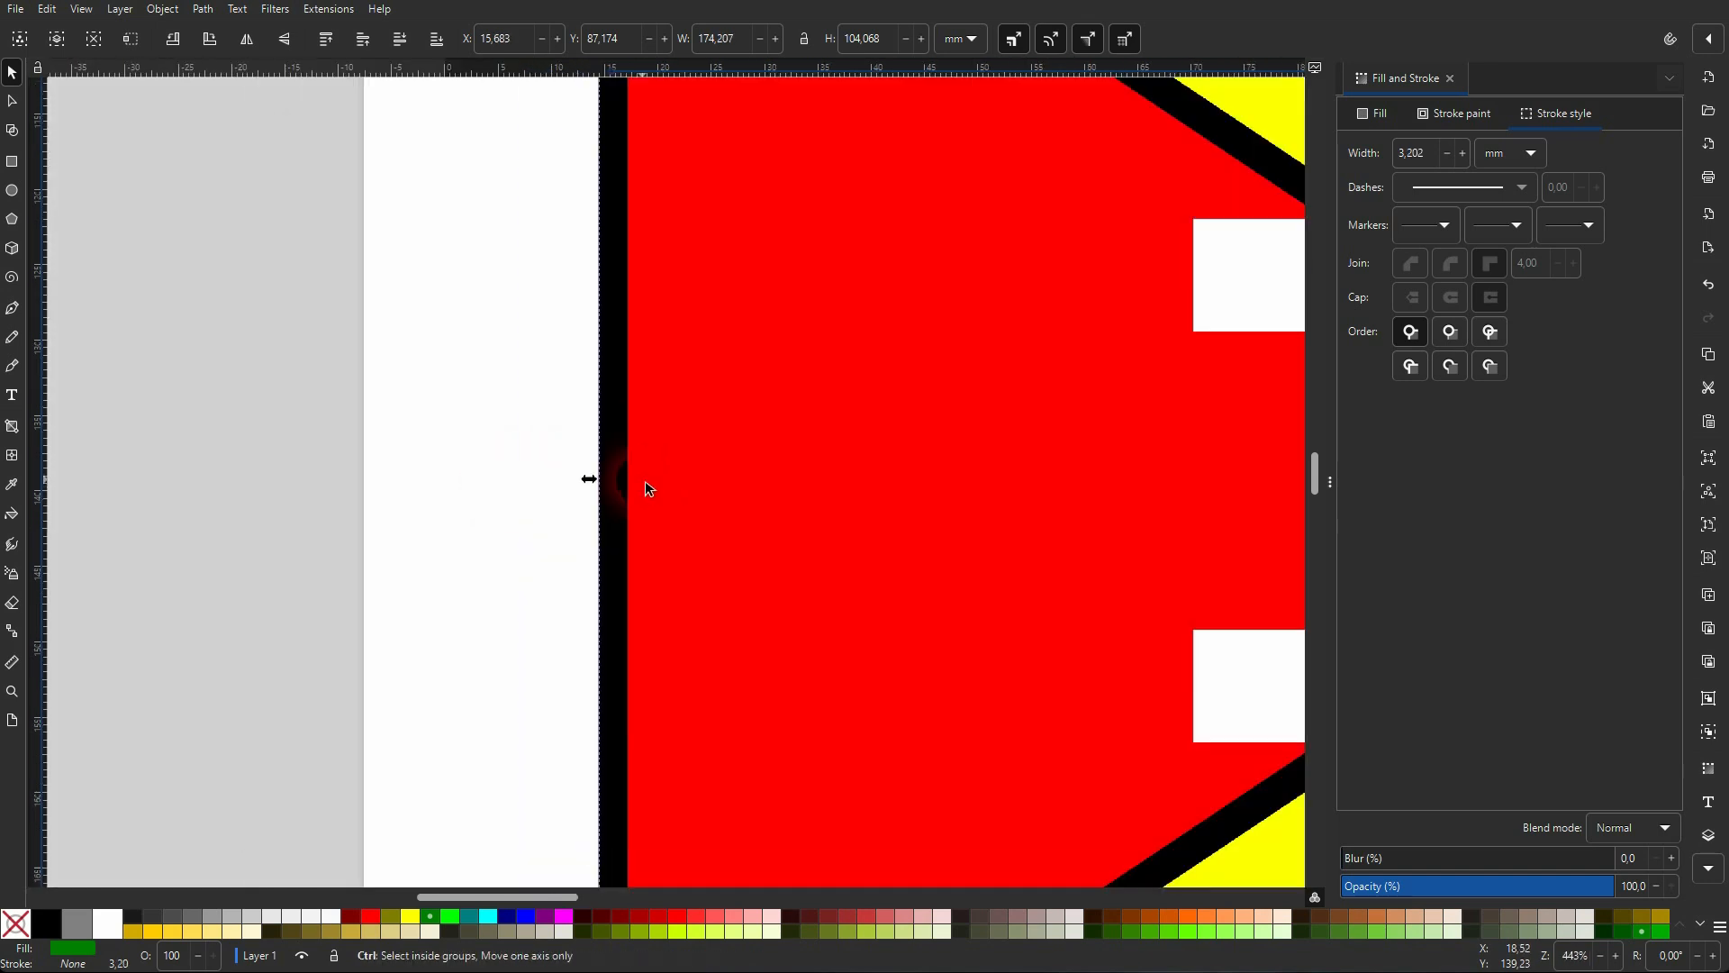
scroll(646, 482, down, 5)
scroll(927, 577, up, 1)
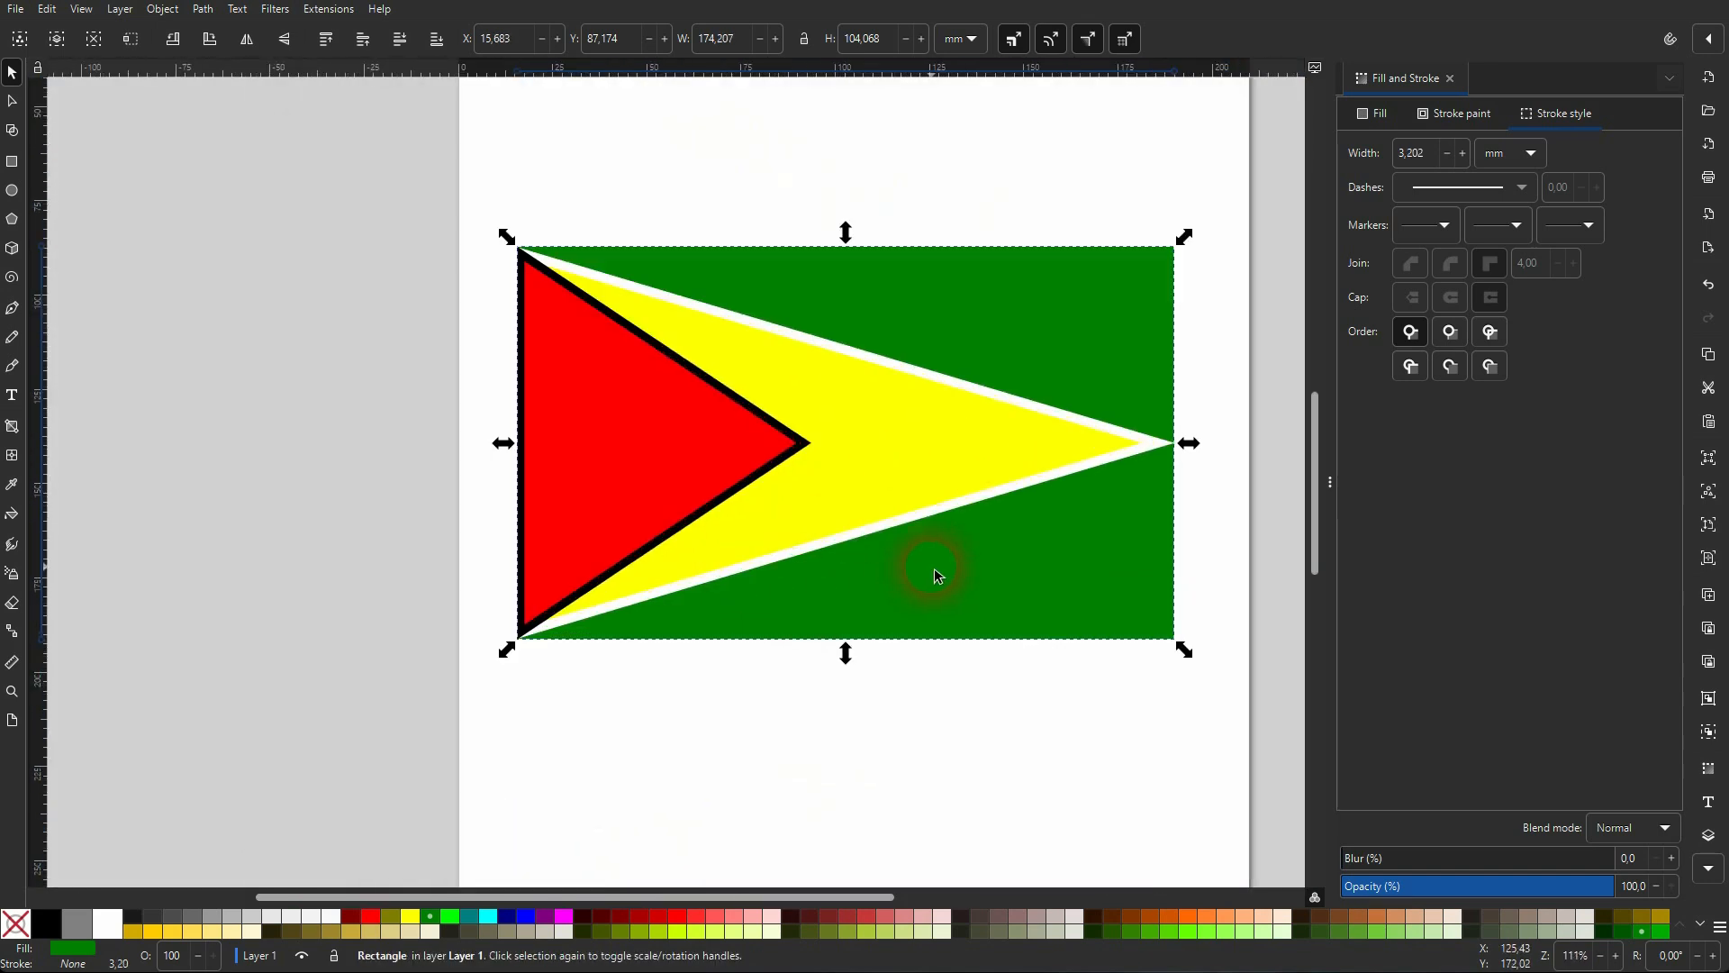
scroll(1008, 567, up, 2)
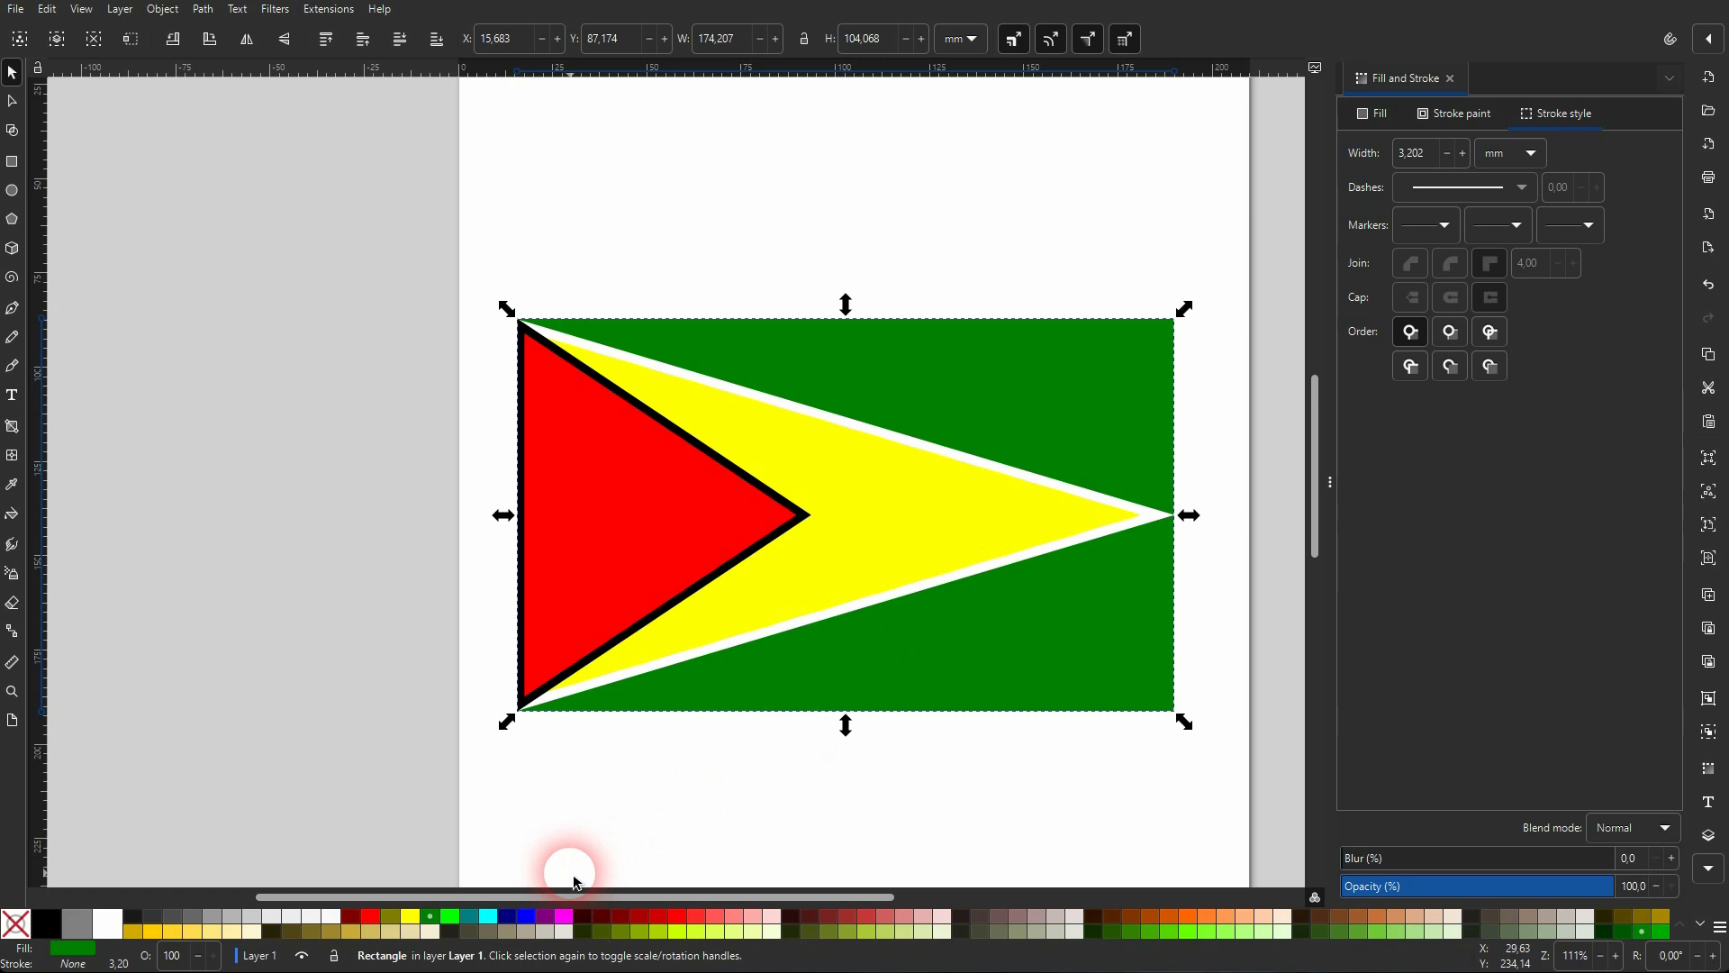
Give the green rectangle a black stroke 1 mm wide and deselect it.
shift+click(60, 925)
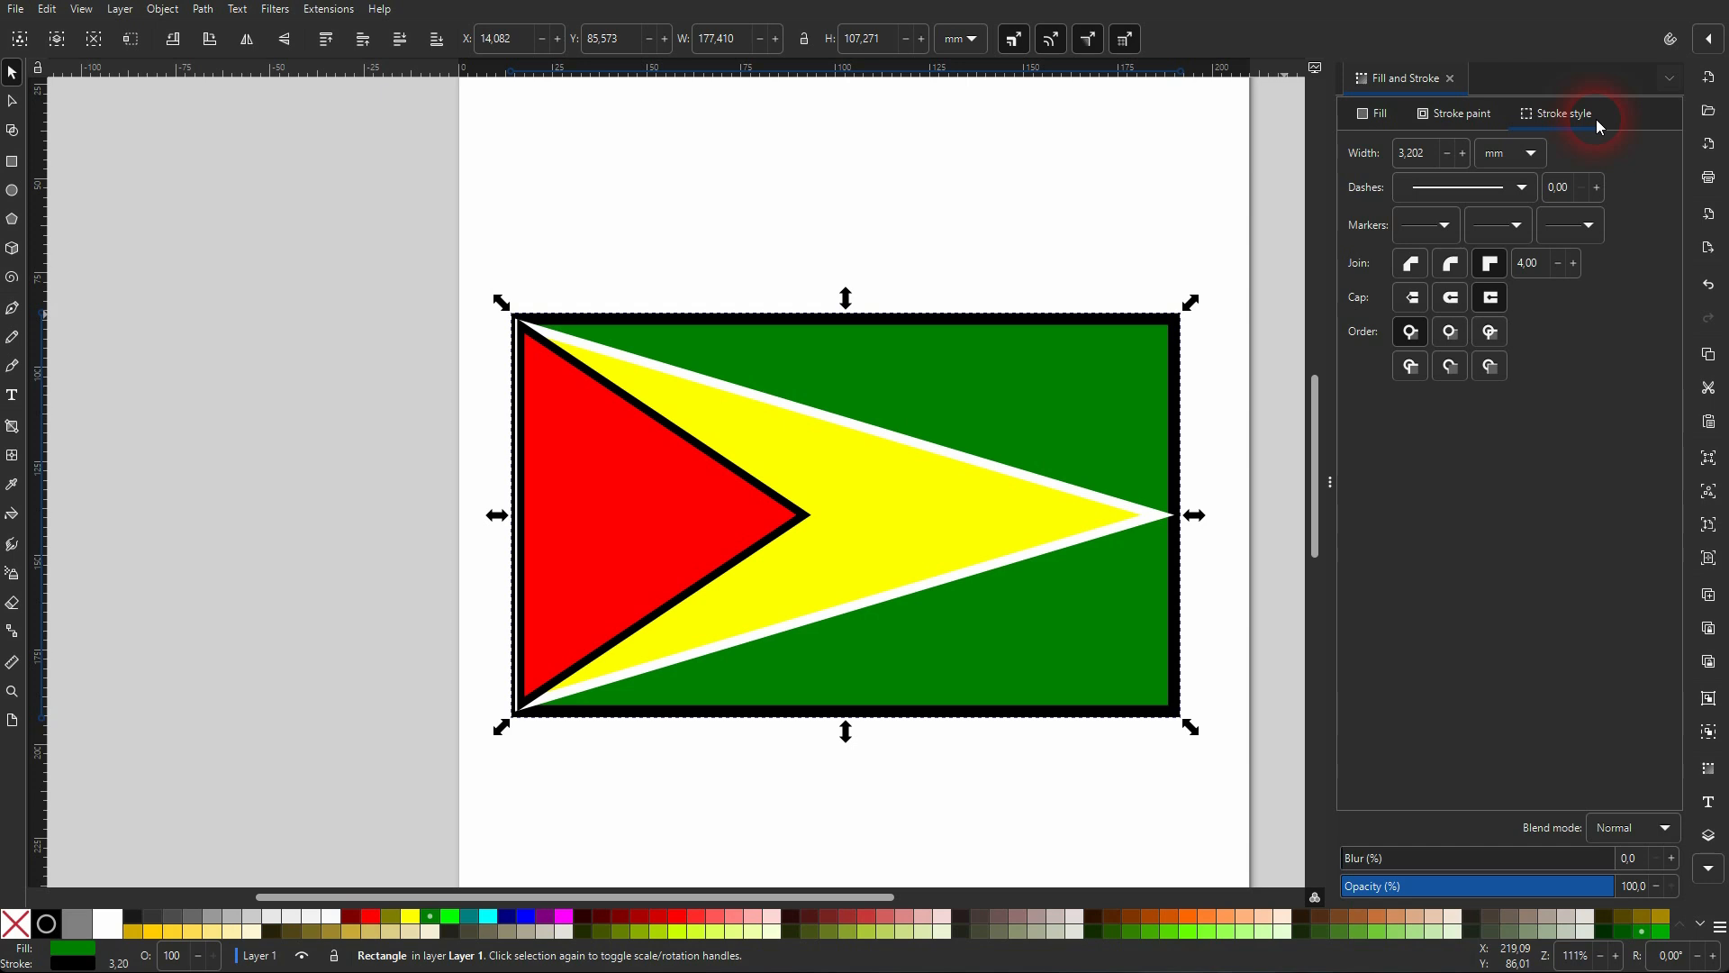
triple_click(1441, 167)
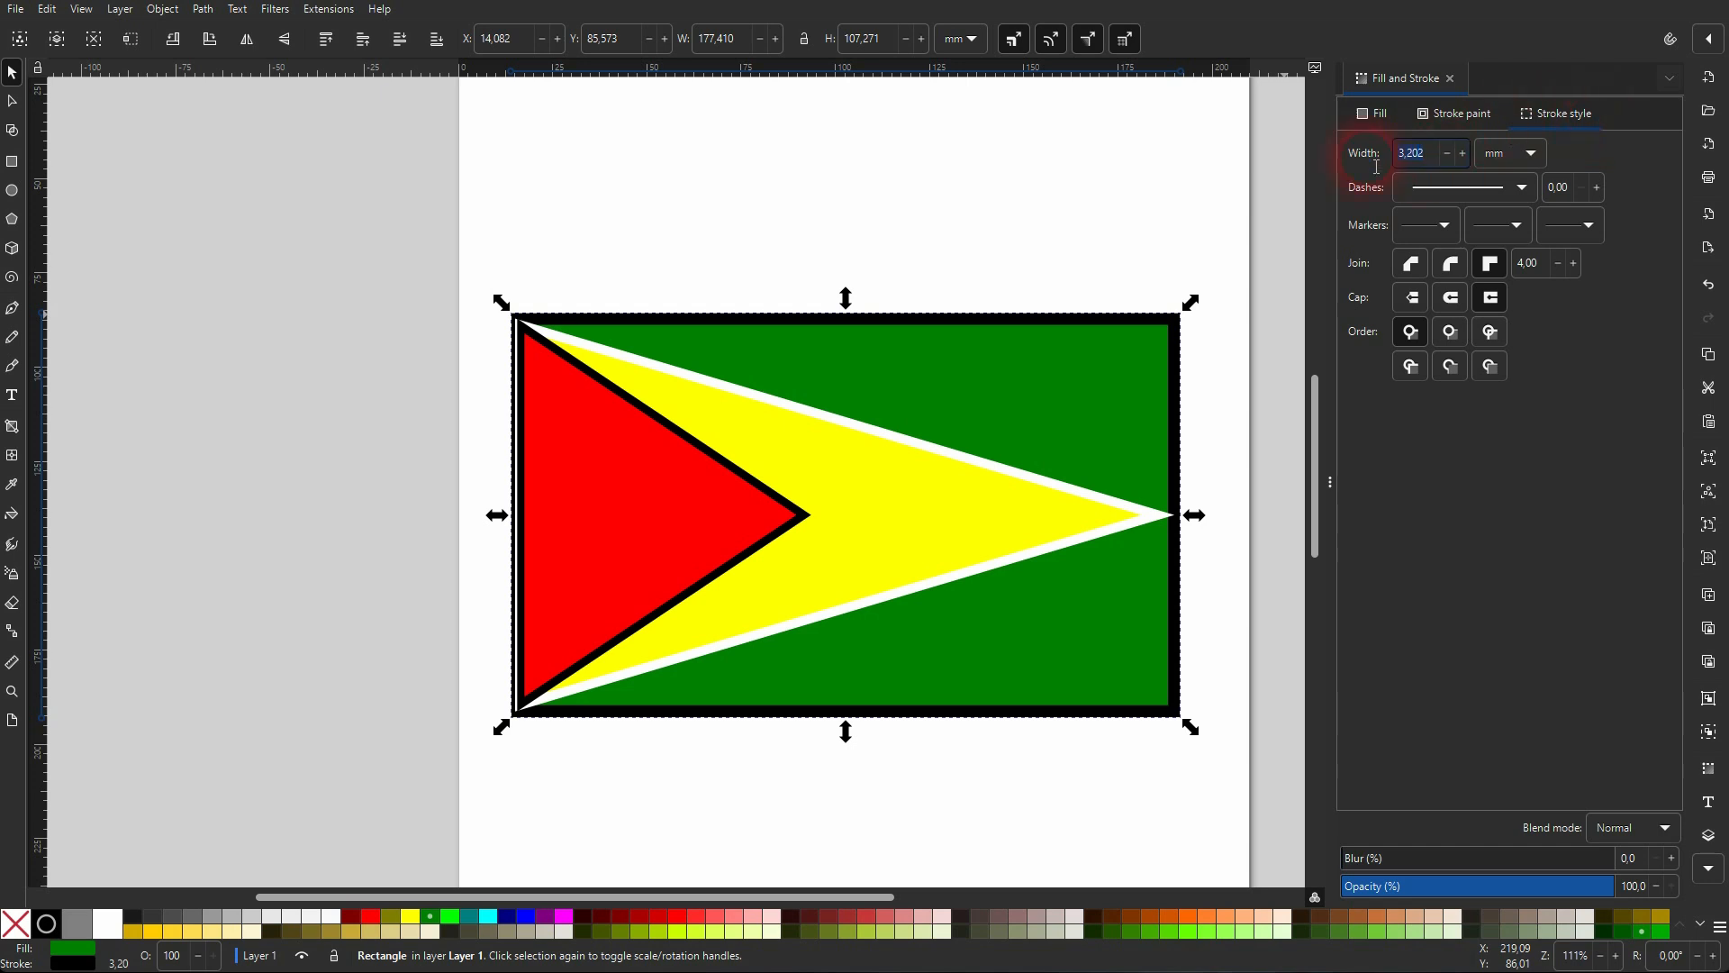
text(1)
key(Return)
scroll(566, 517, up, 4)
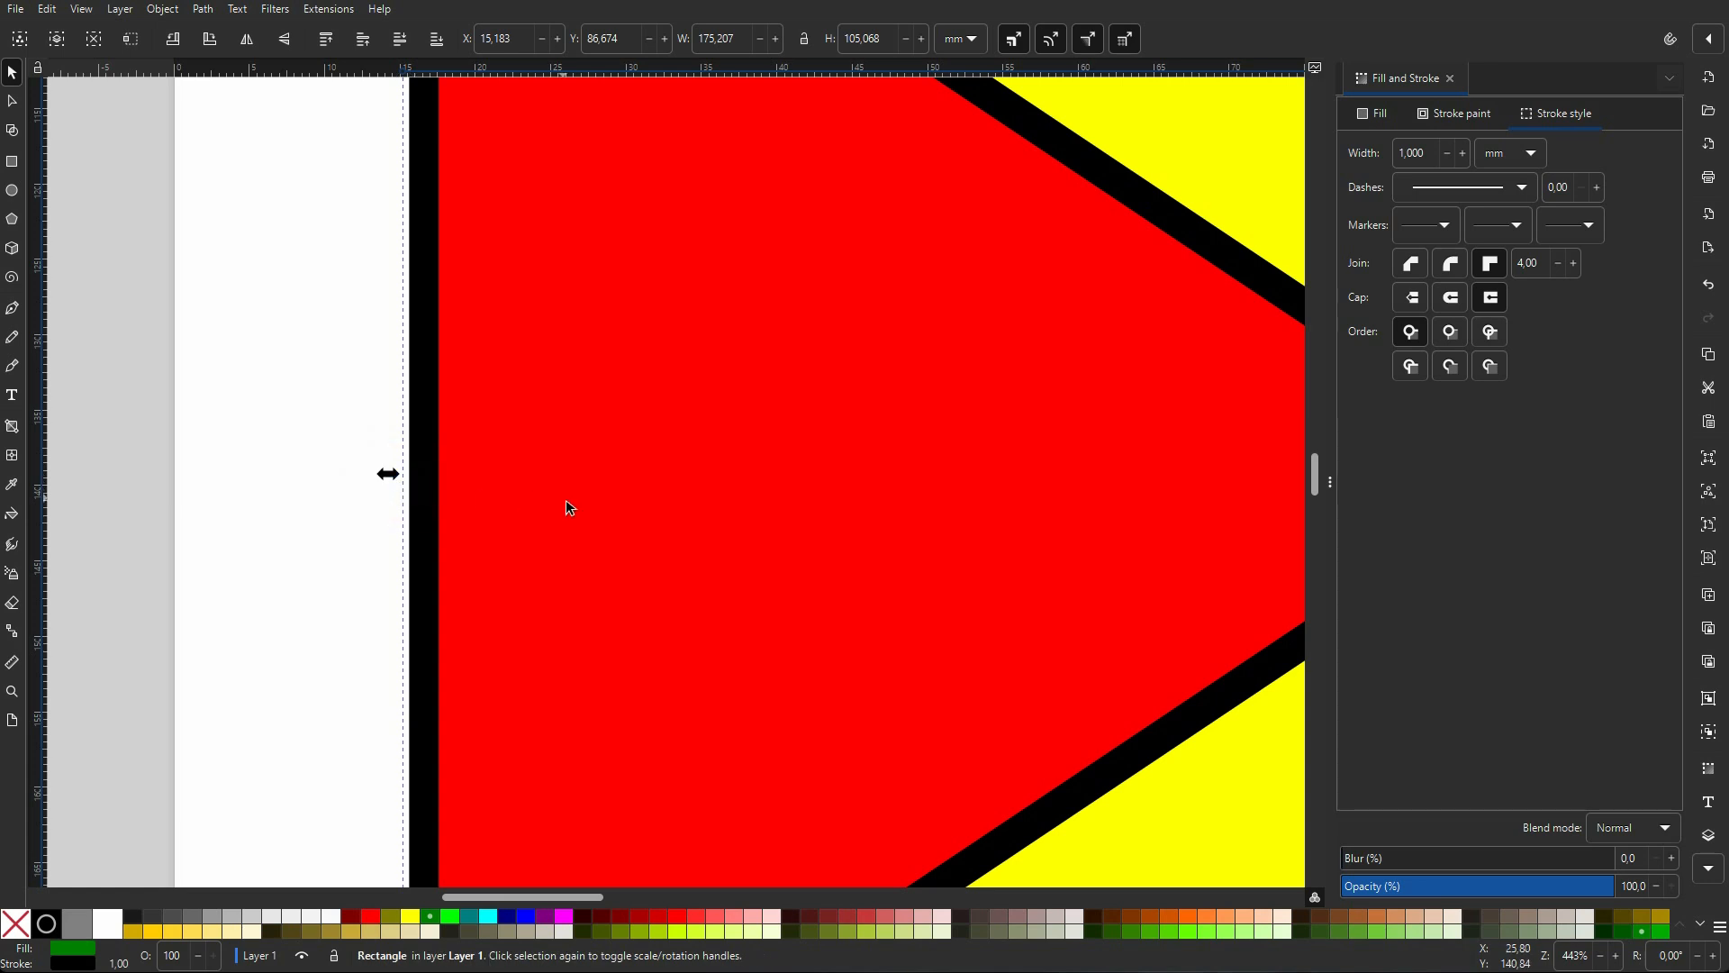
scroll(571, 503, down, 4)
click(911, 767)
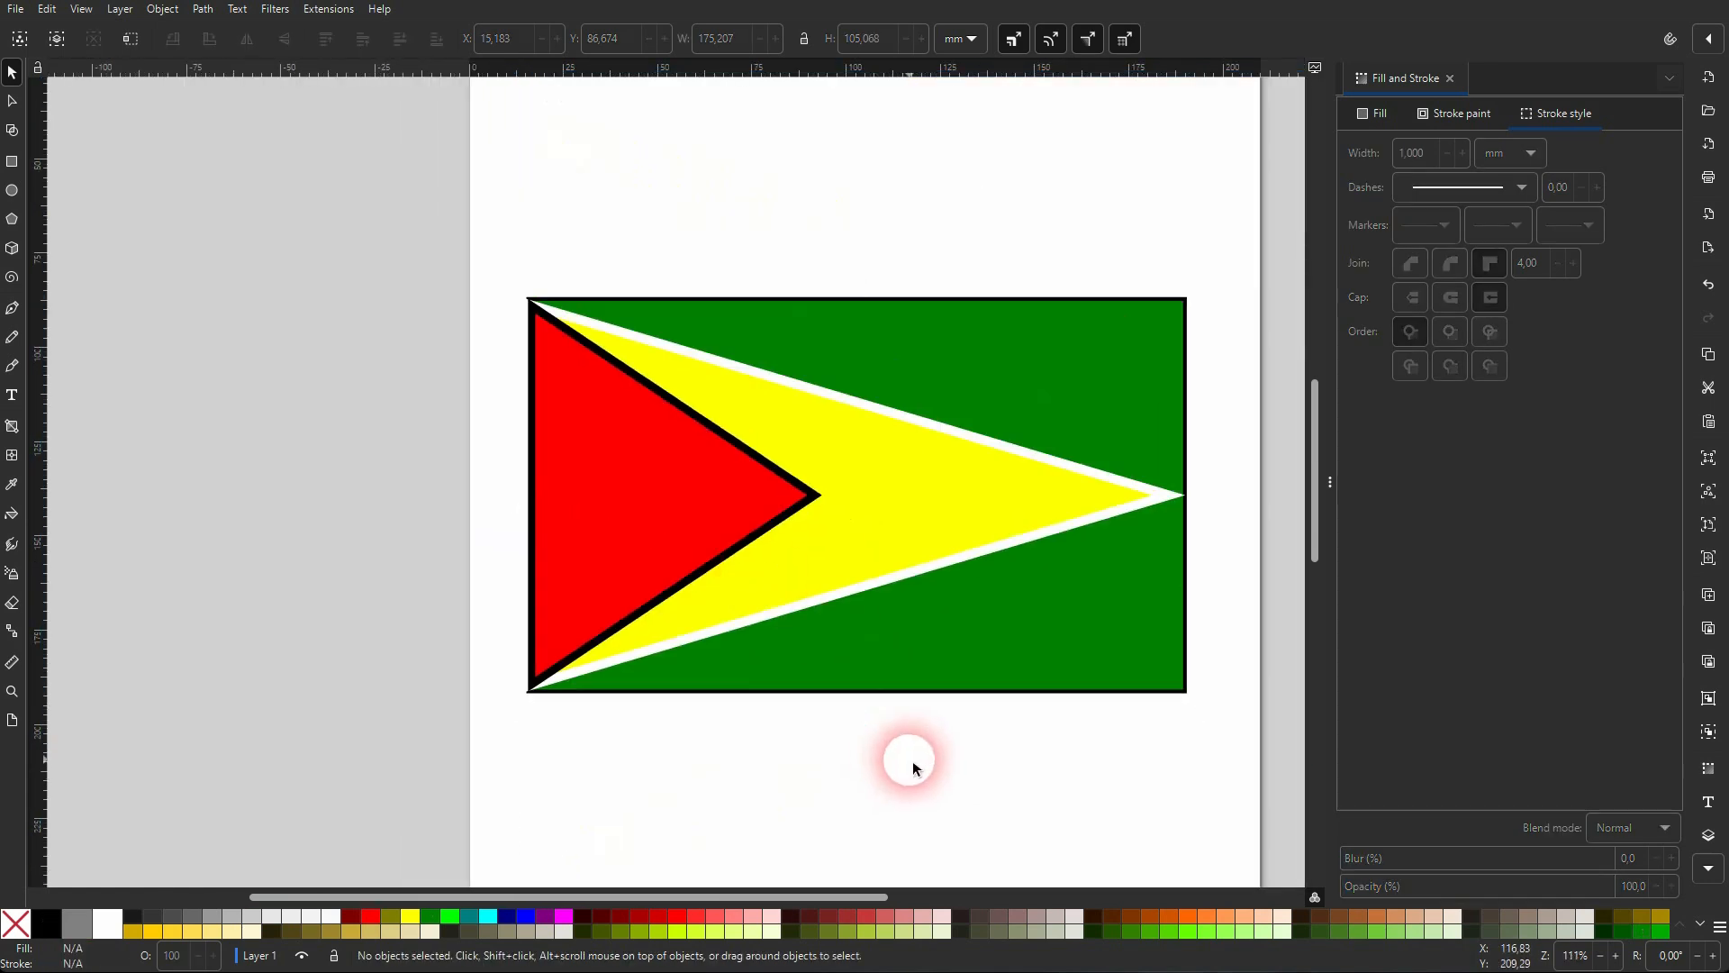
Shift the small red triangle slightly left so its outer edge lines up with the rectangle's black border.
scroll(862, 595, up, 2)
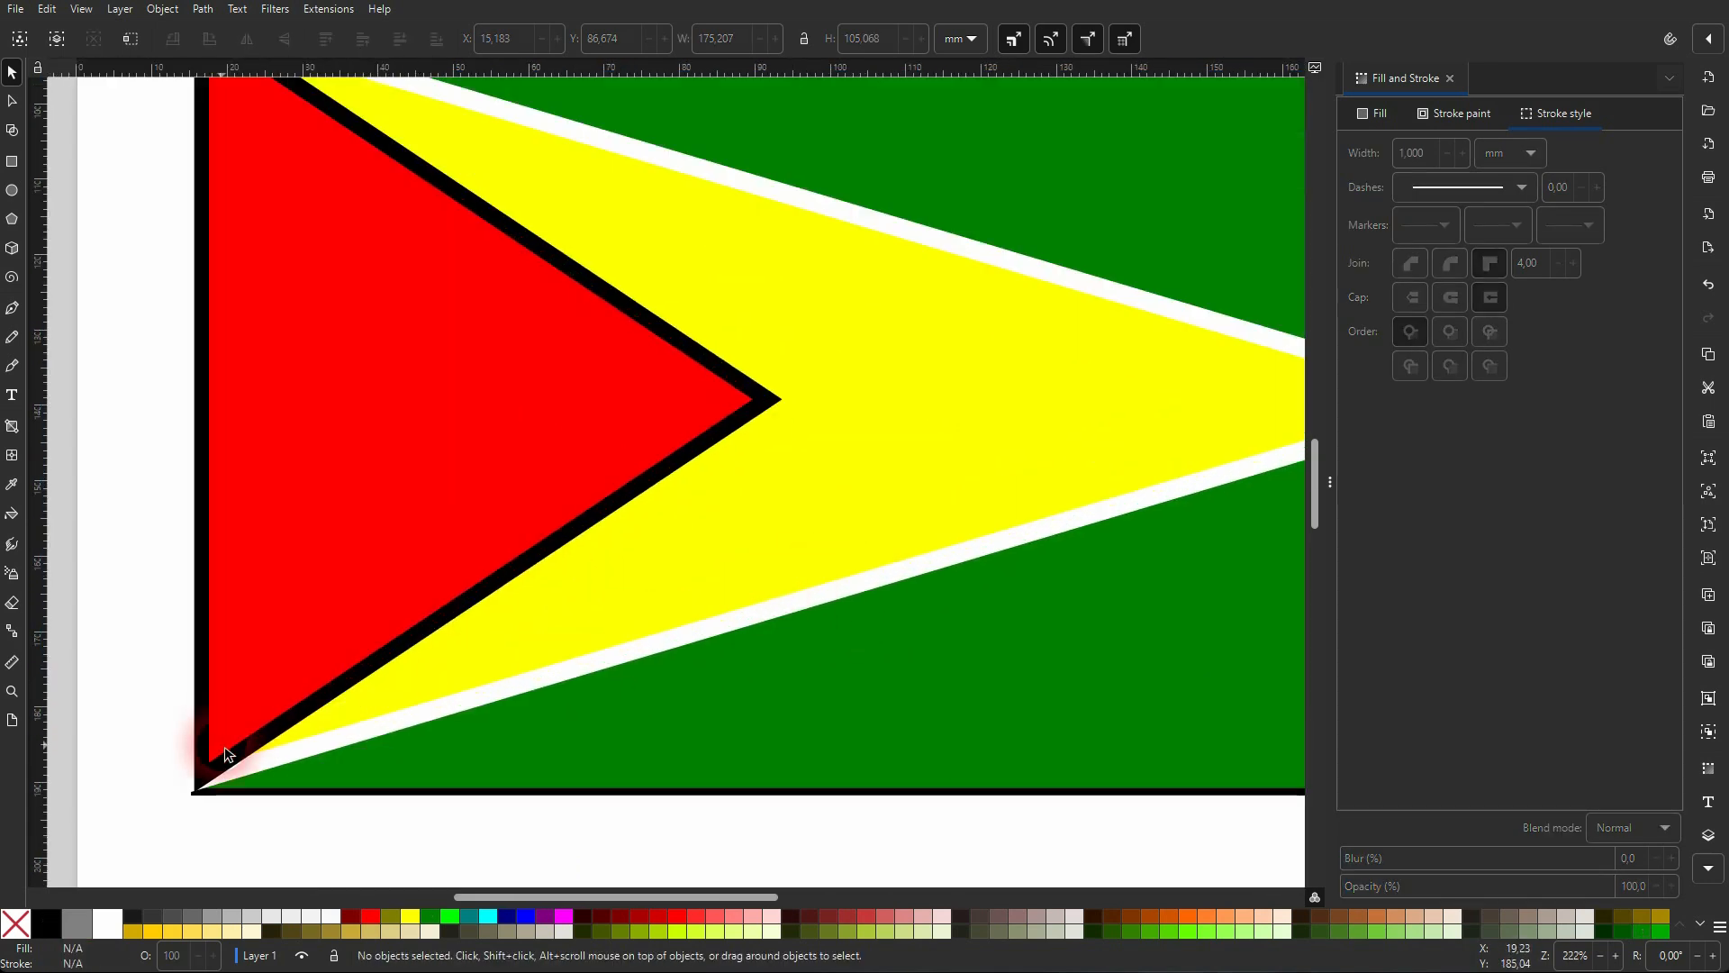
scroll(203, 808, up, 6)
scroll(207, 806, down, 3)
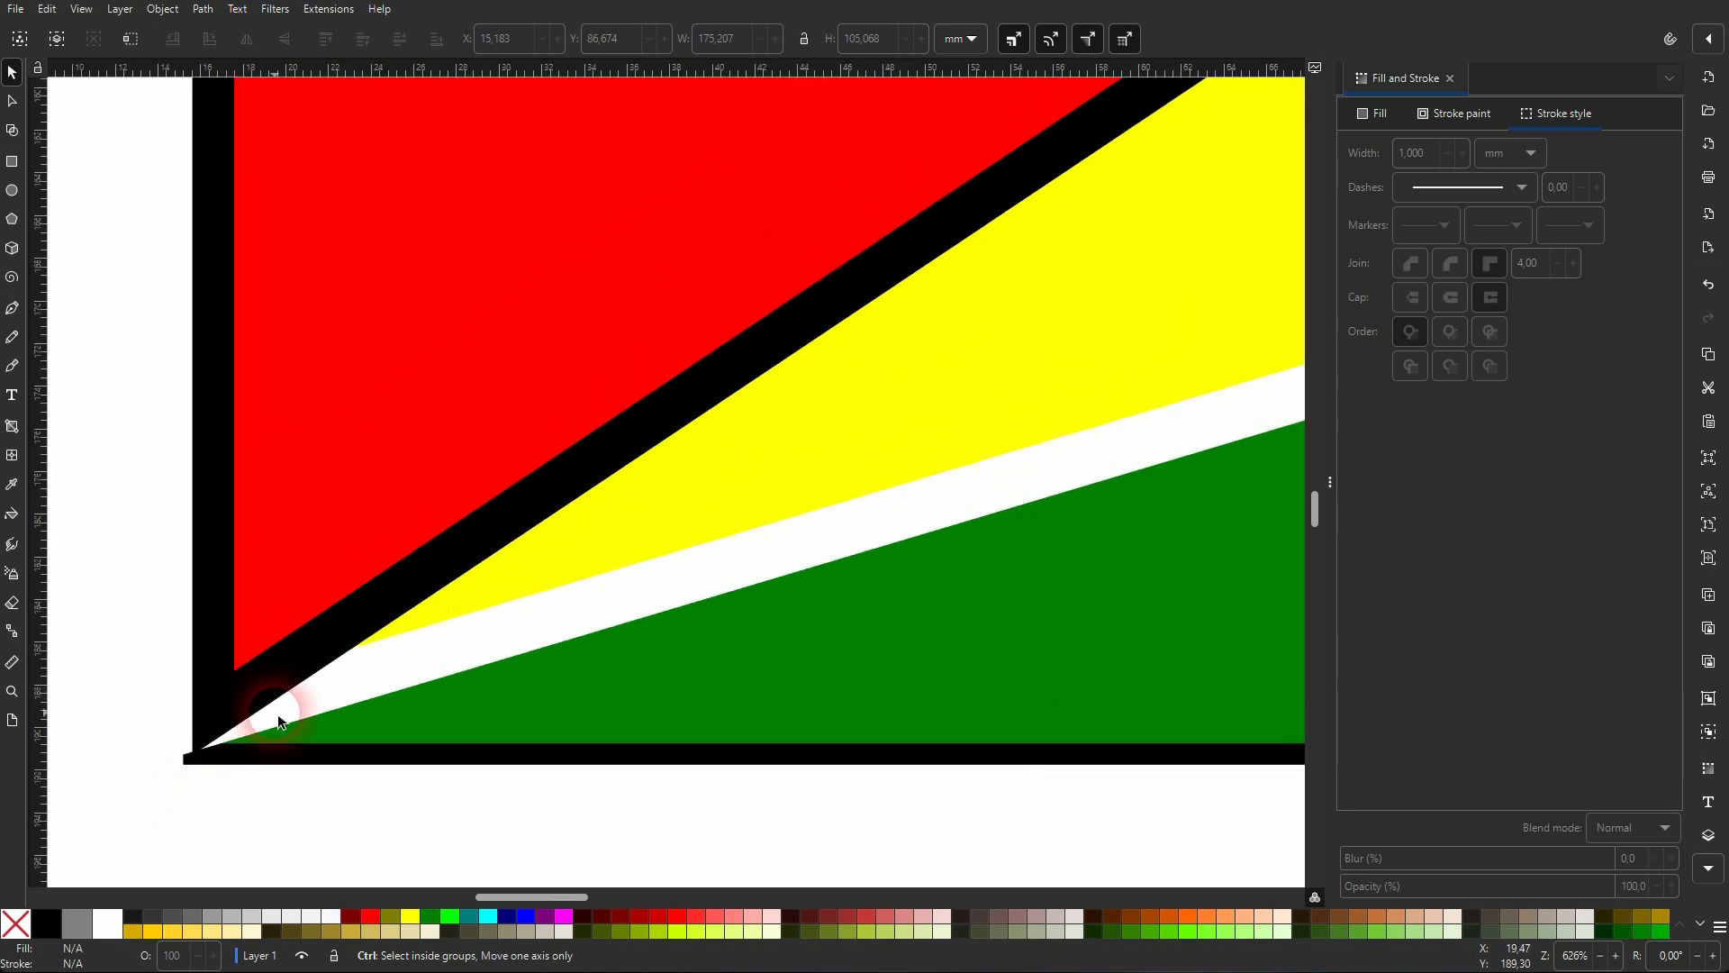
click(351, 461)
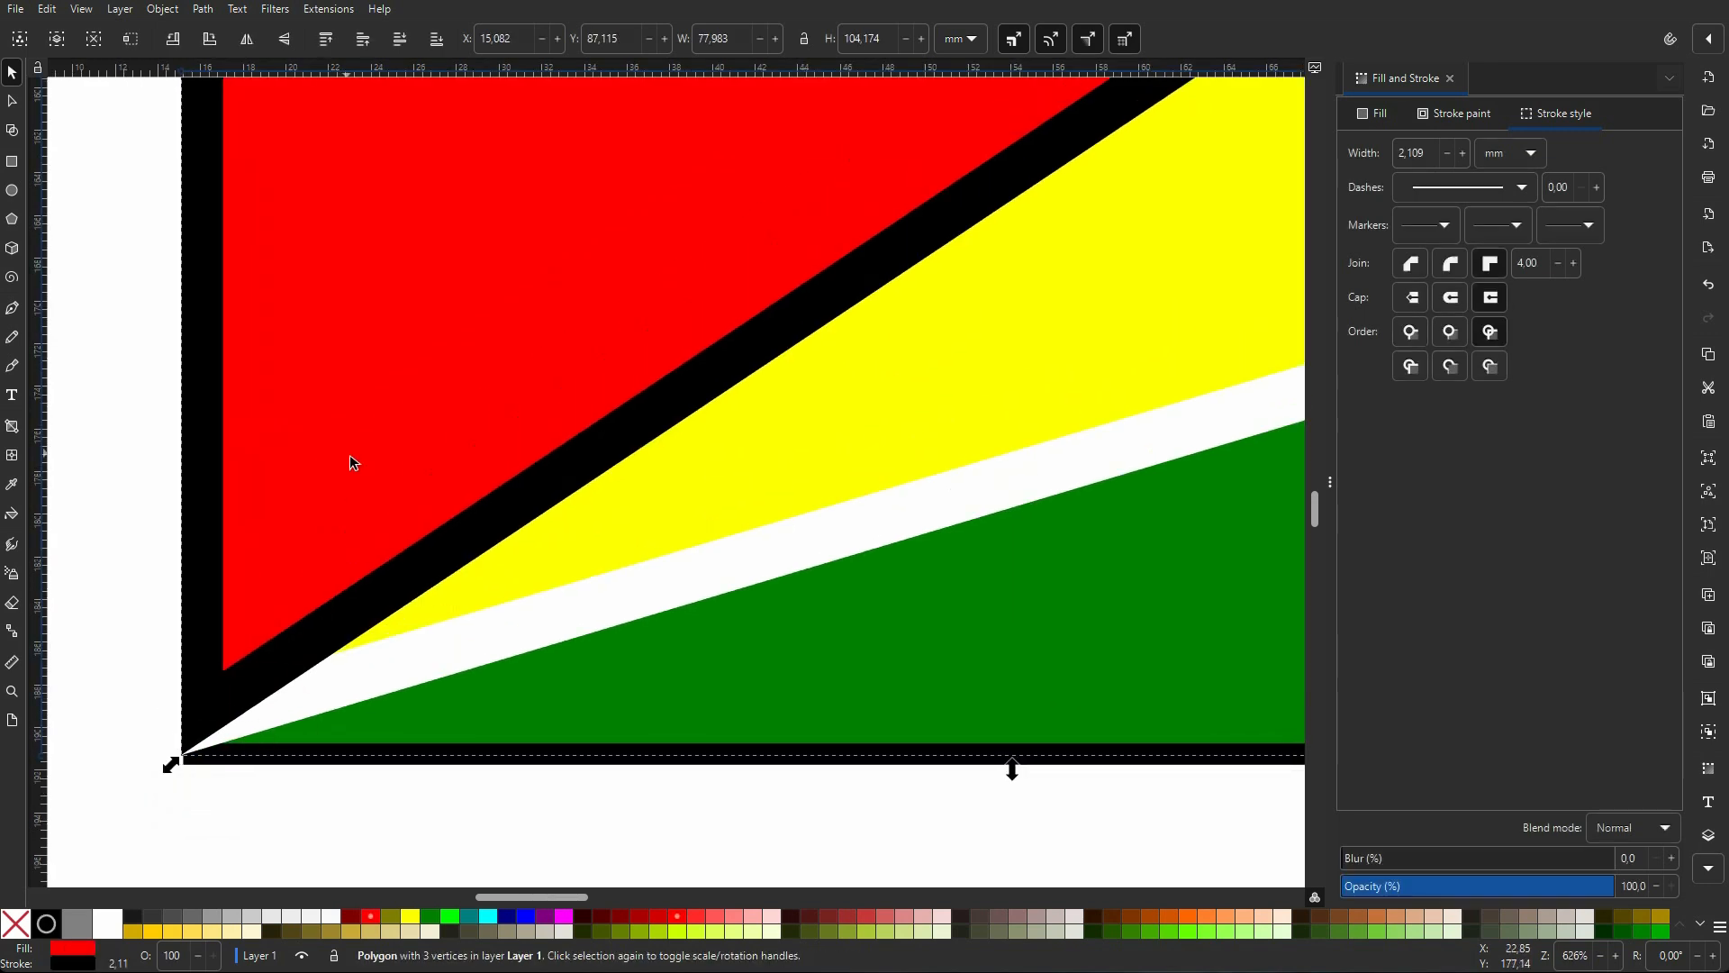
drag(350, 456, 317, 436)
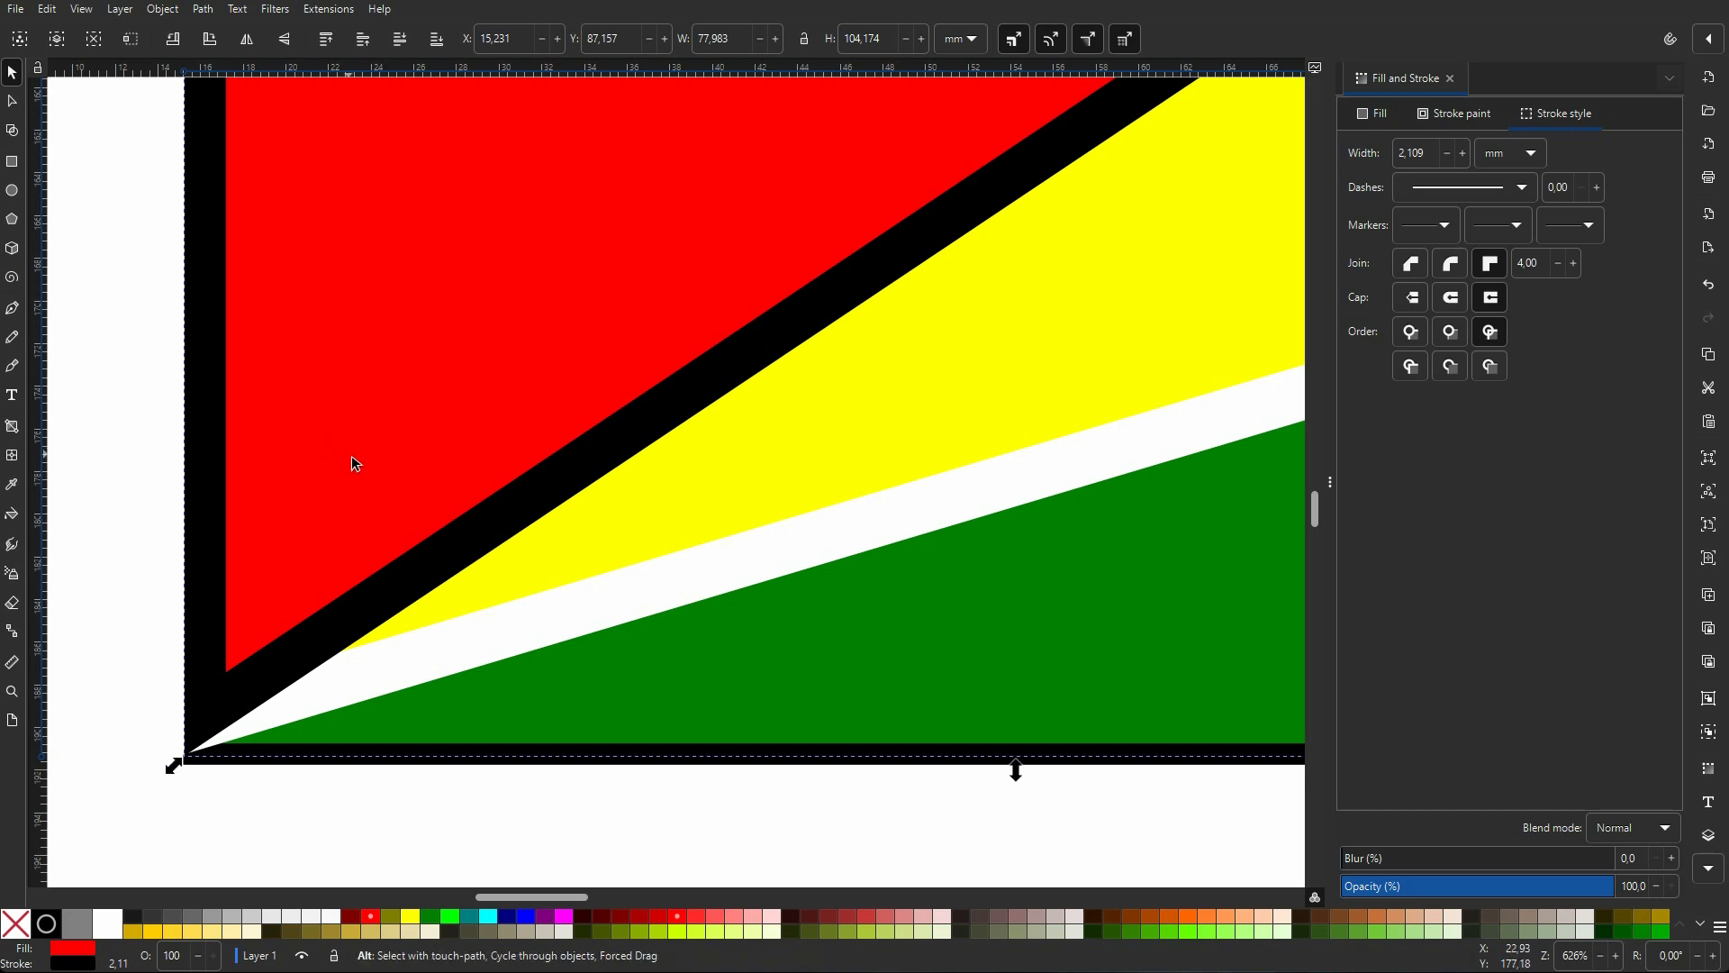
Examine how the triangles and the rectangle's black border meet at the flag's left corners.
alt+click(352, 456)
scroll(353, 455, down, 7)
scroll(309, 301, up, 7)
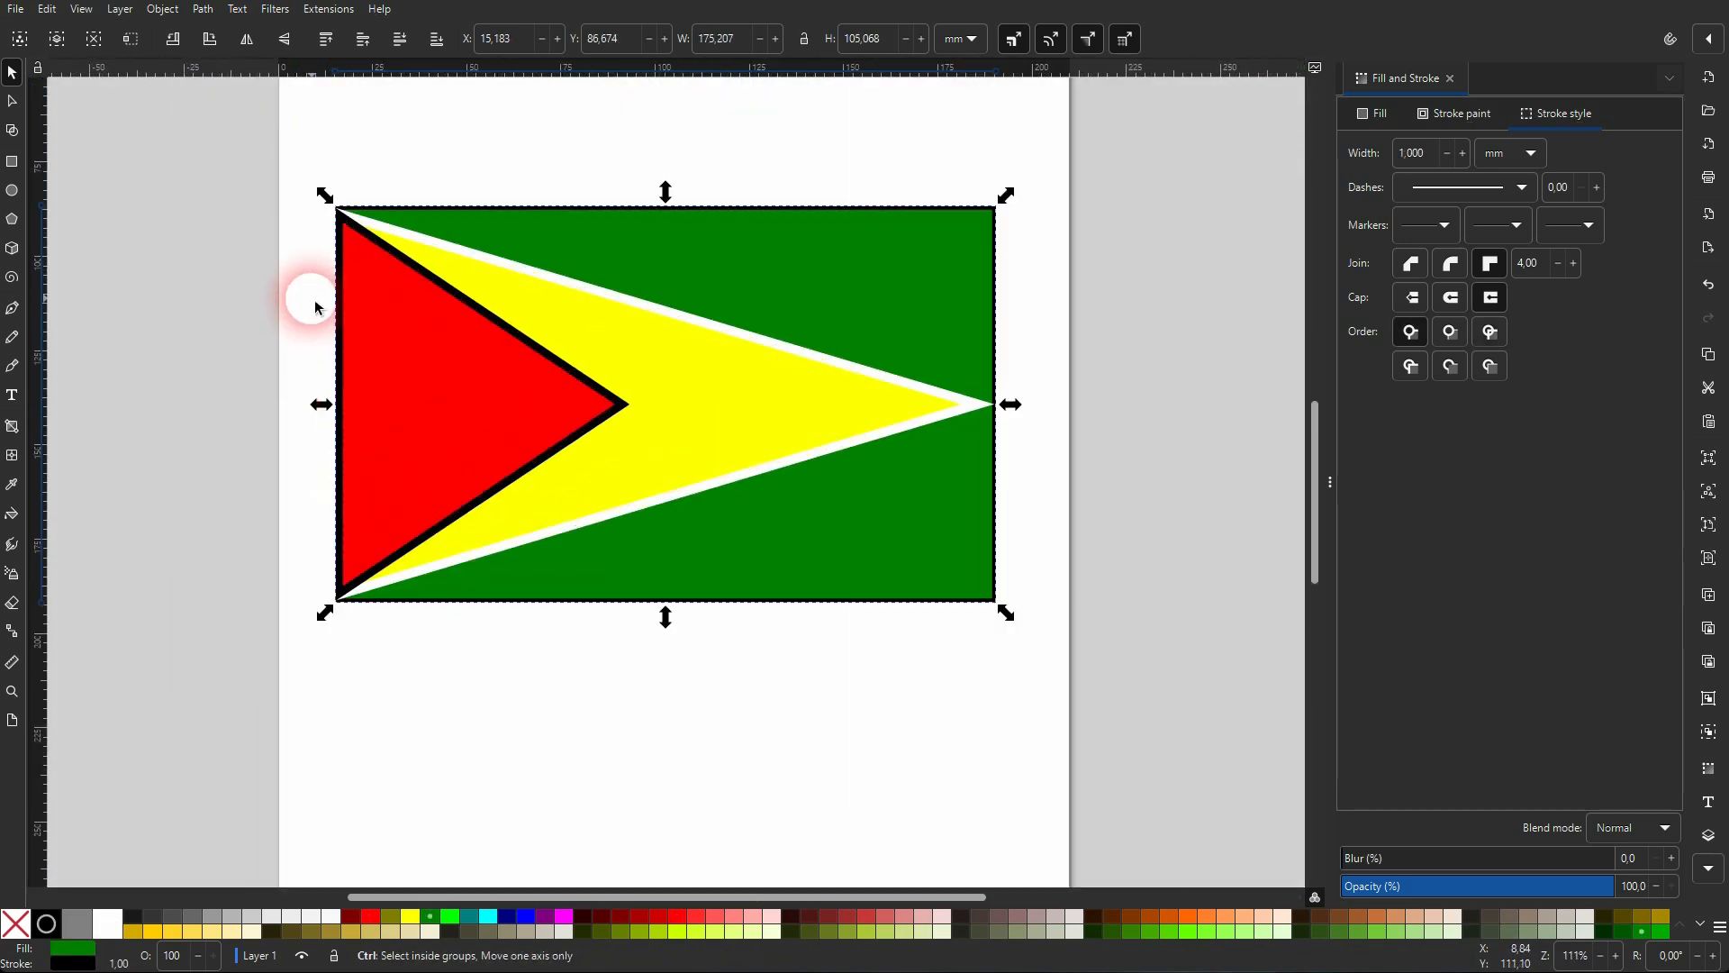
scroll(382, 188, up, 2)
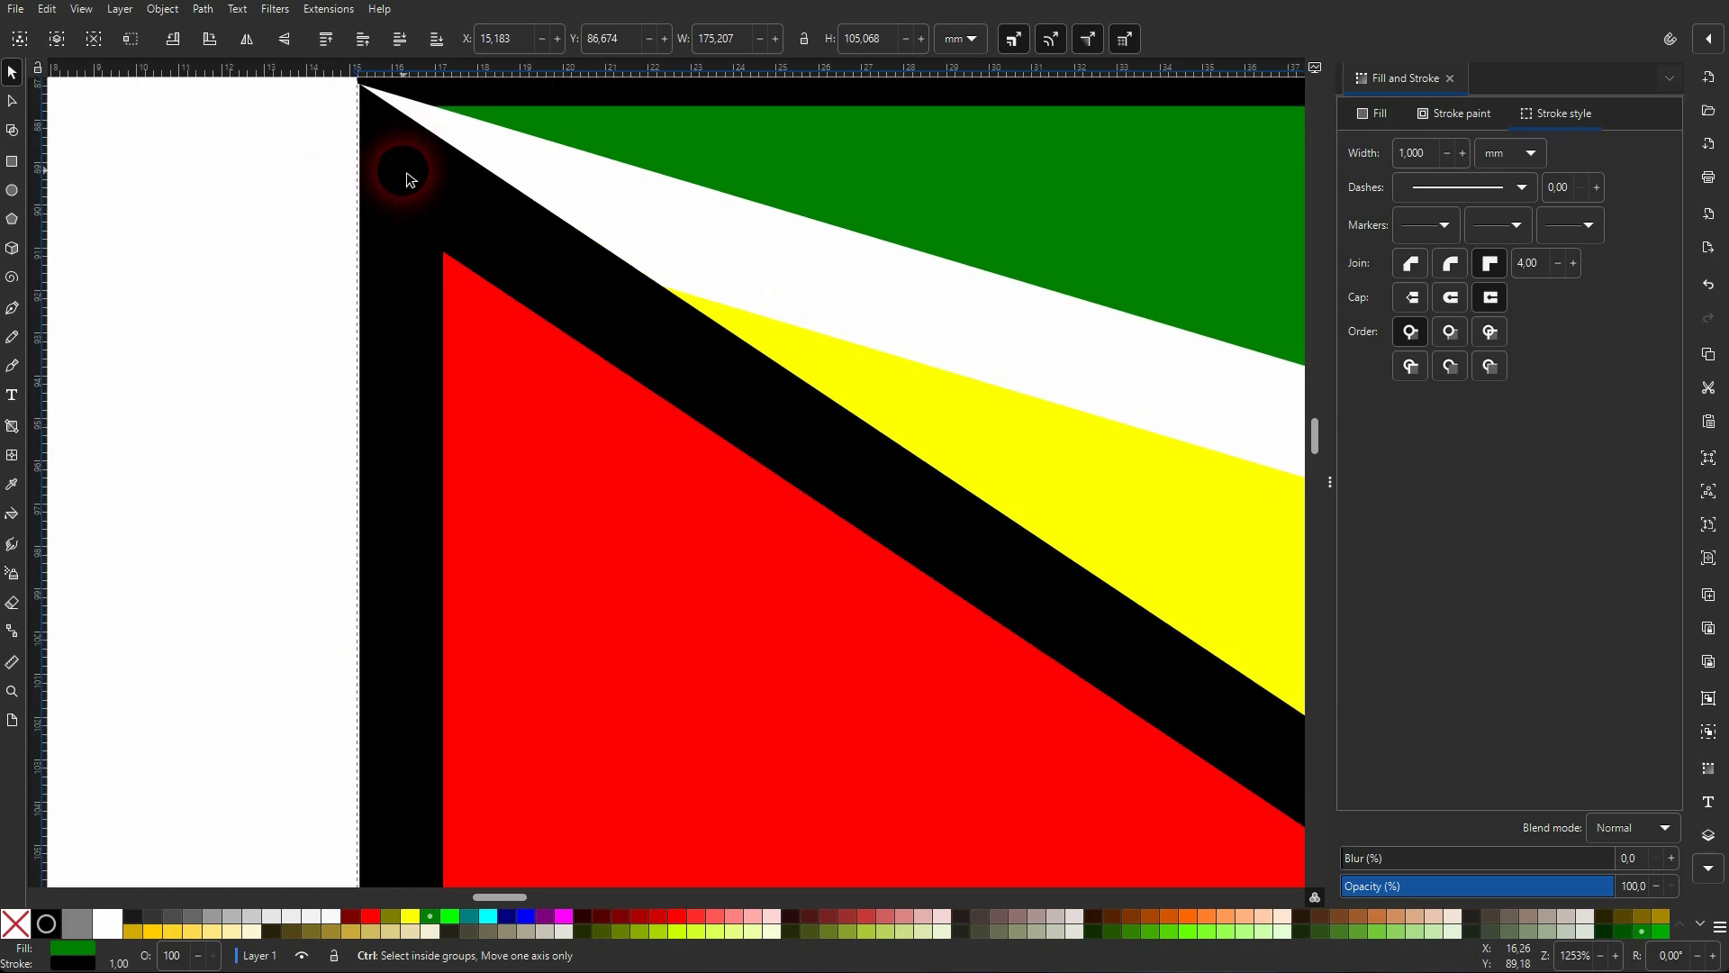
scroll(405, 173, up, 3)
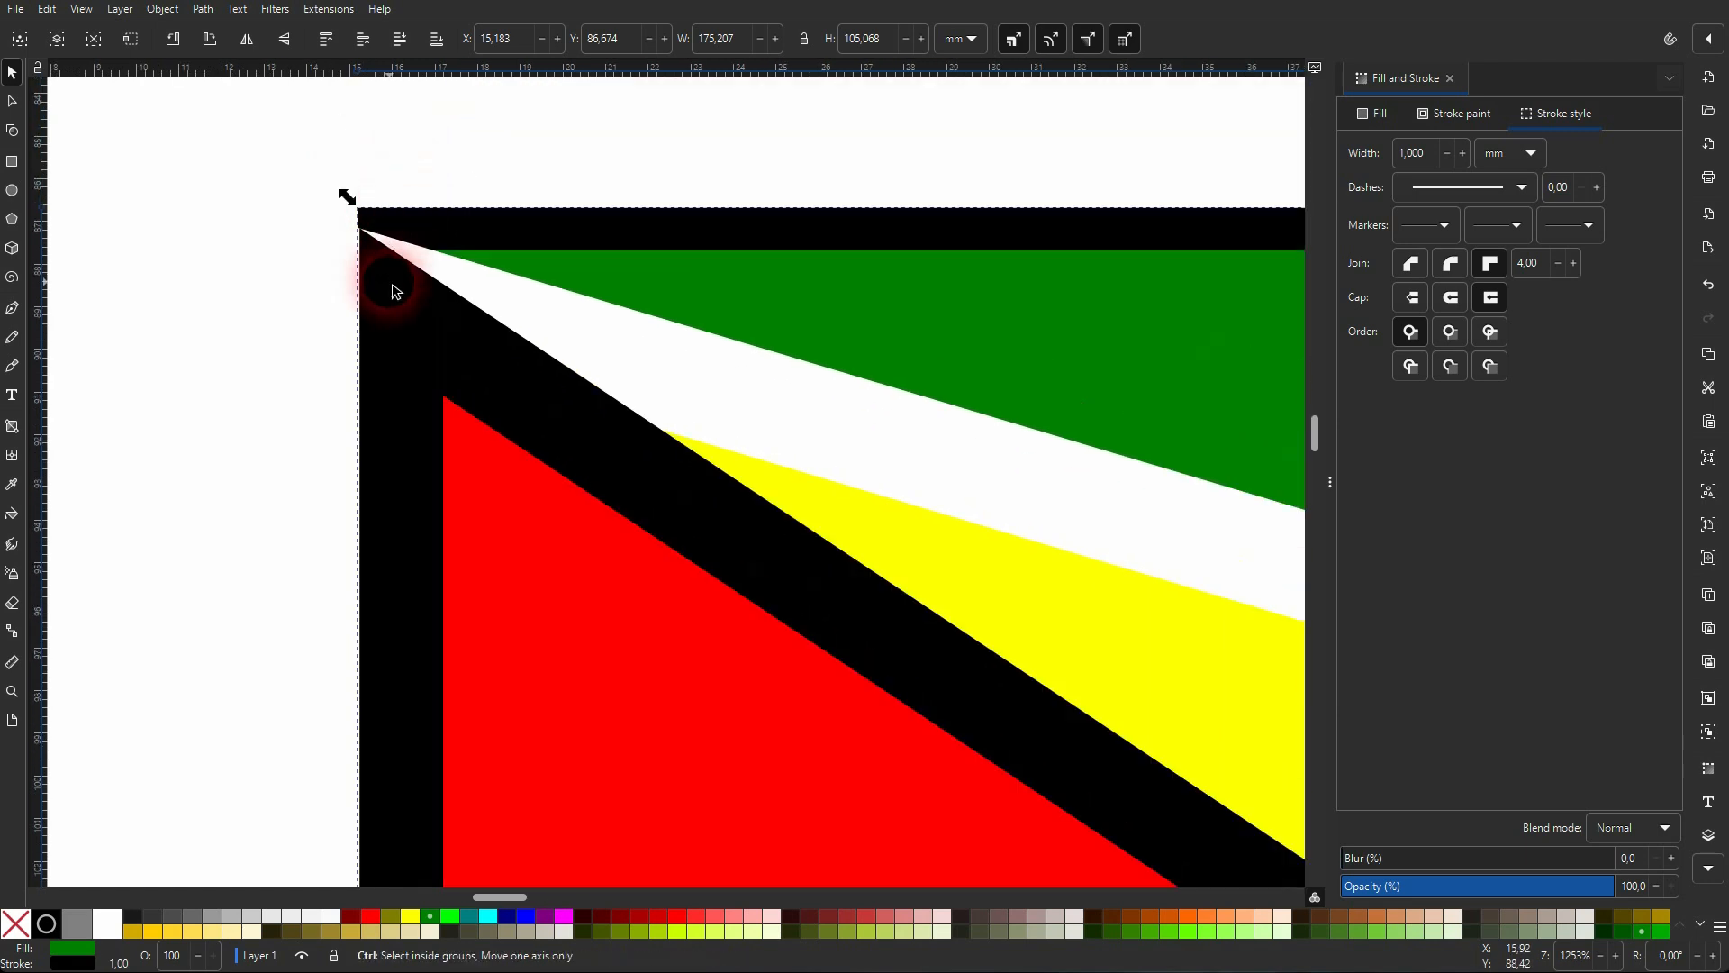
scroll(392, 279, down, 7)
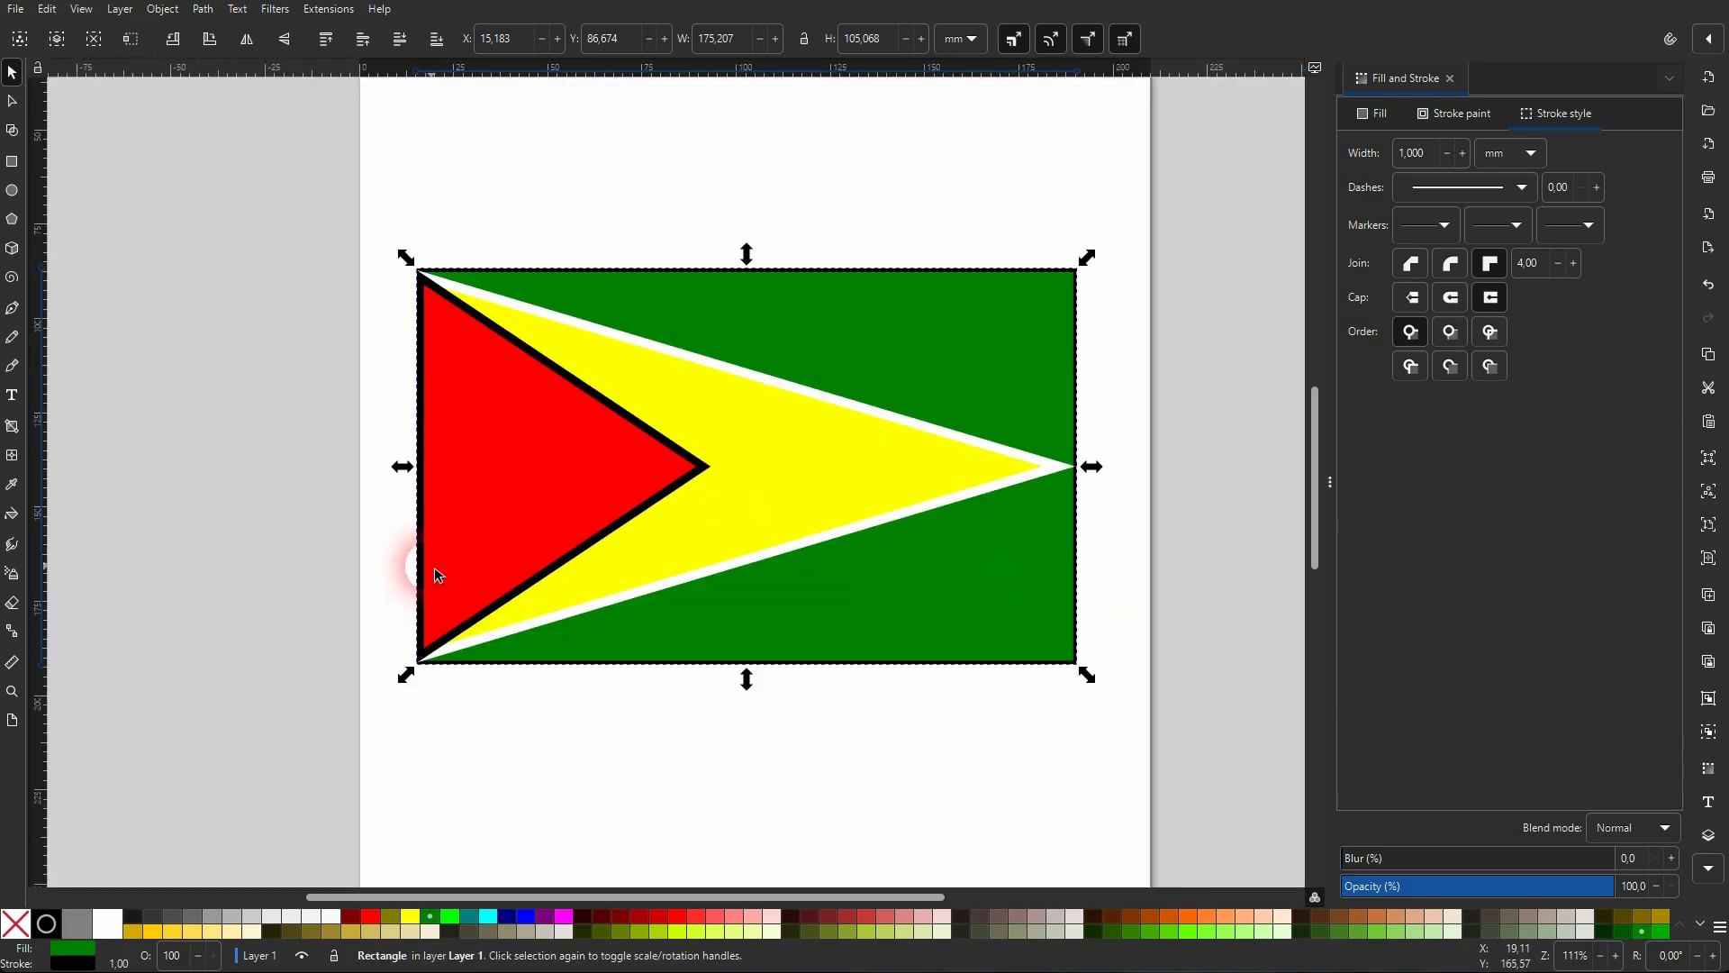
scroll(434, 560, up, 1)
scroll(434, 560, down, 1)
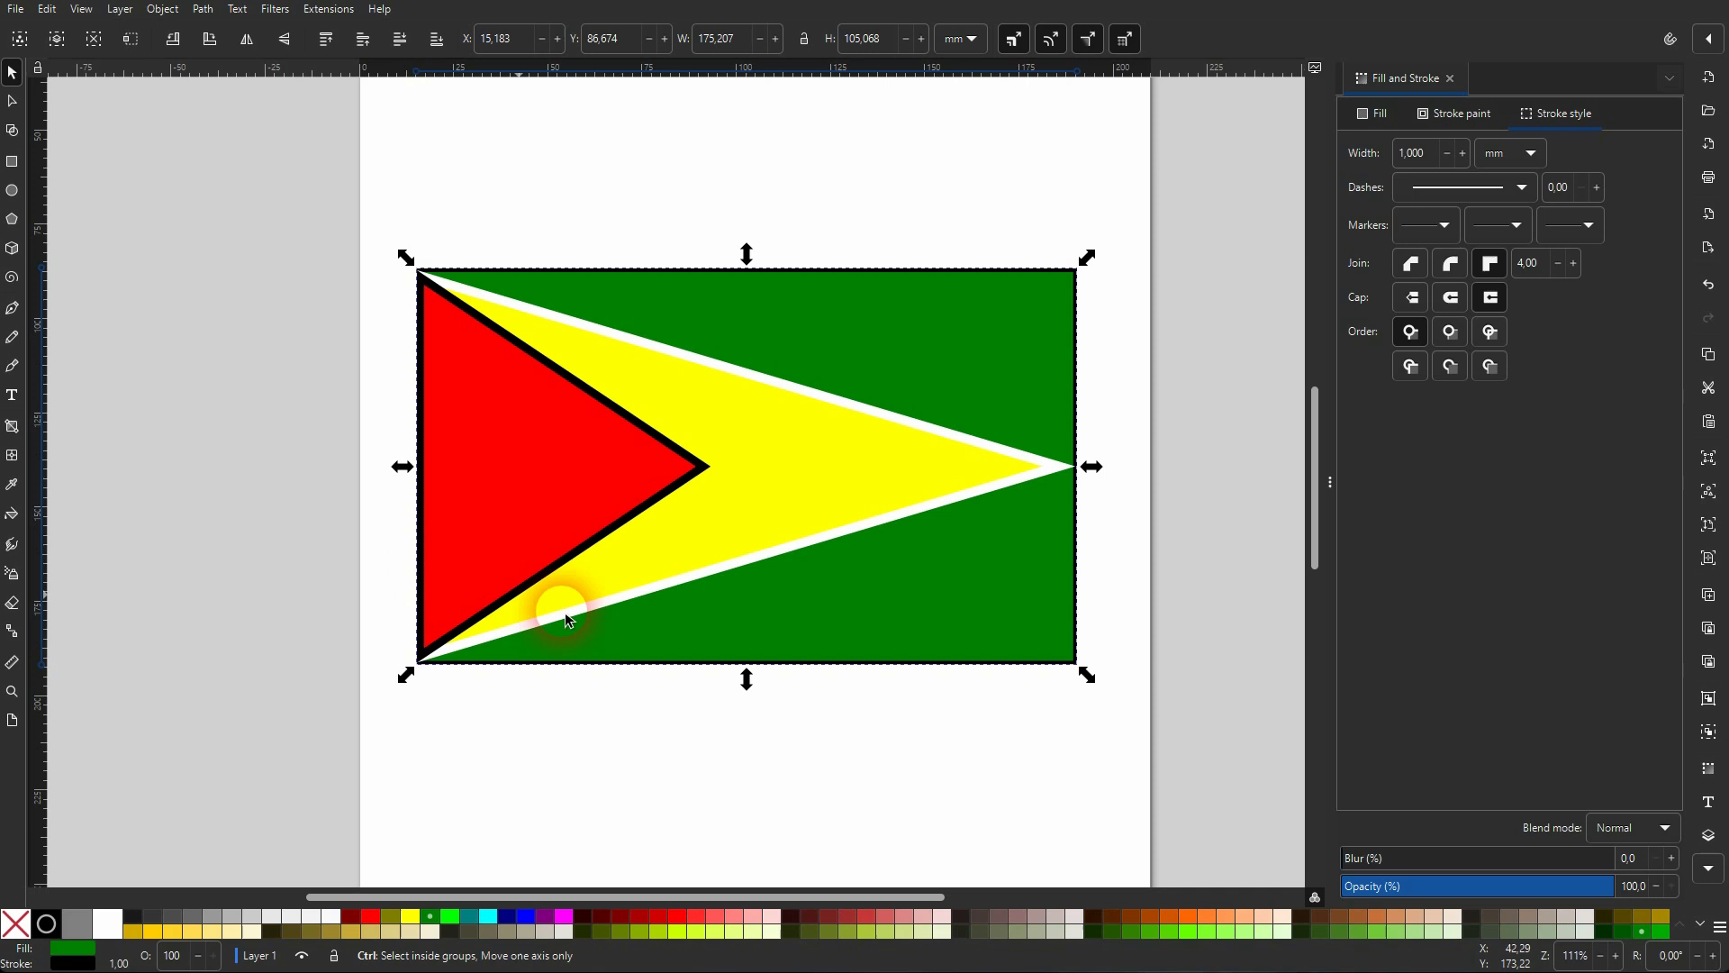
Check the stroke paint settings of the yellow triangle and of the green rectangle.
click(854, 746)
click(872, 481)
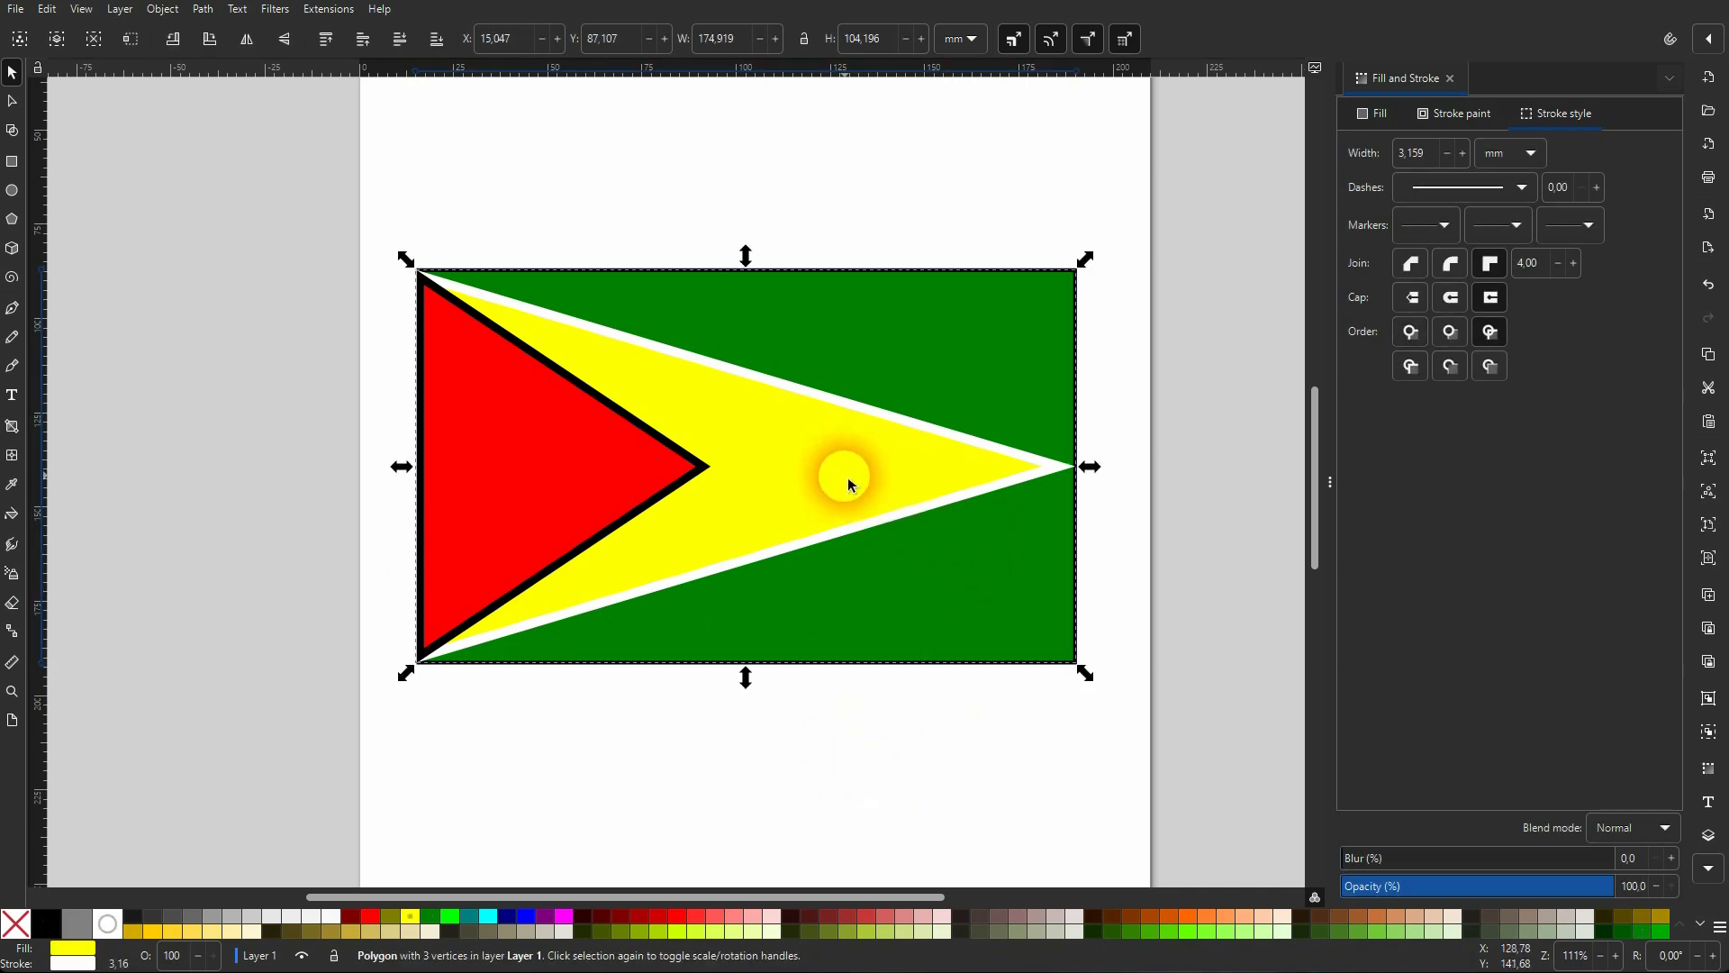
click(1434, 115)
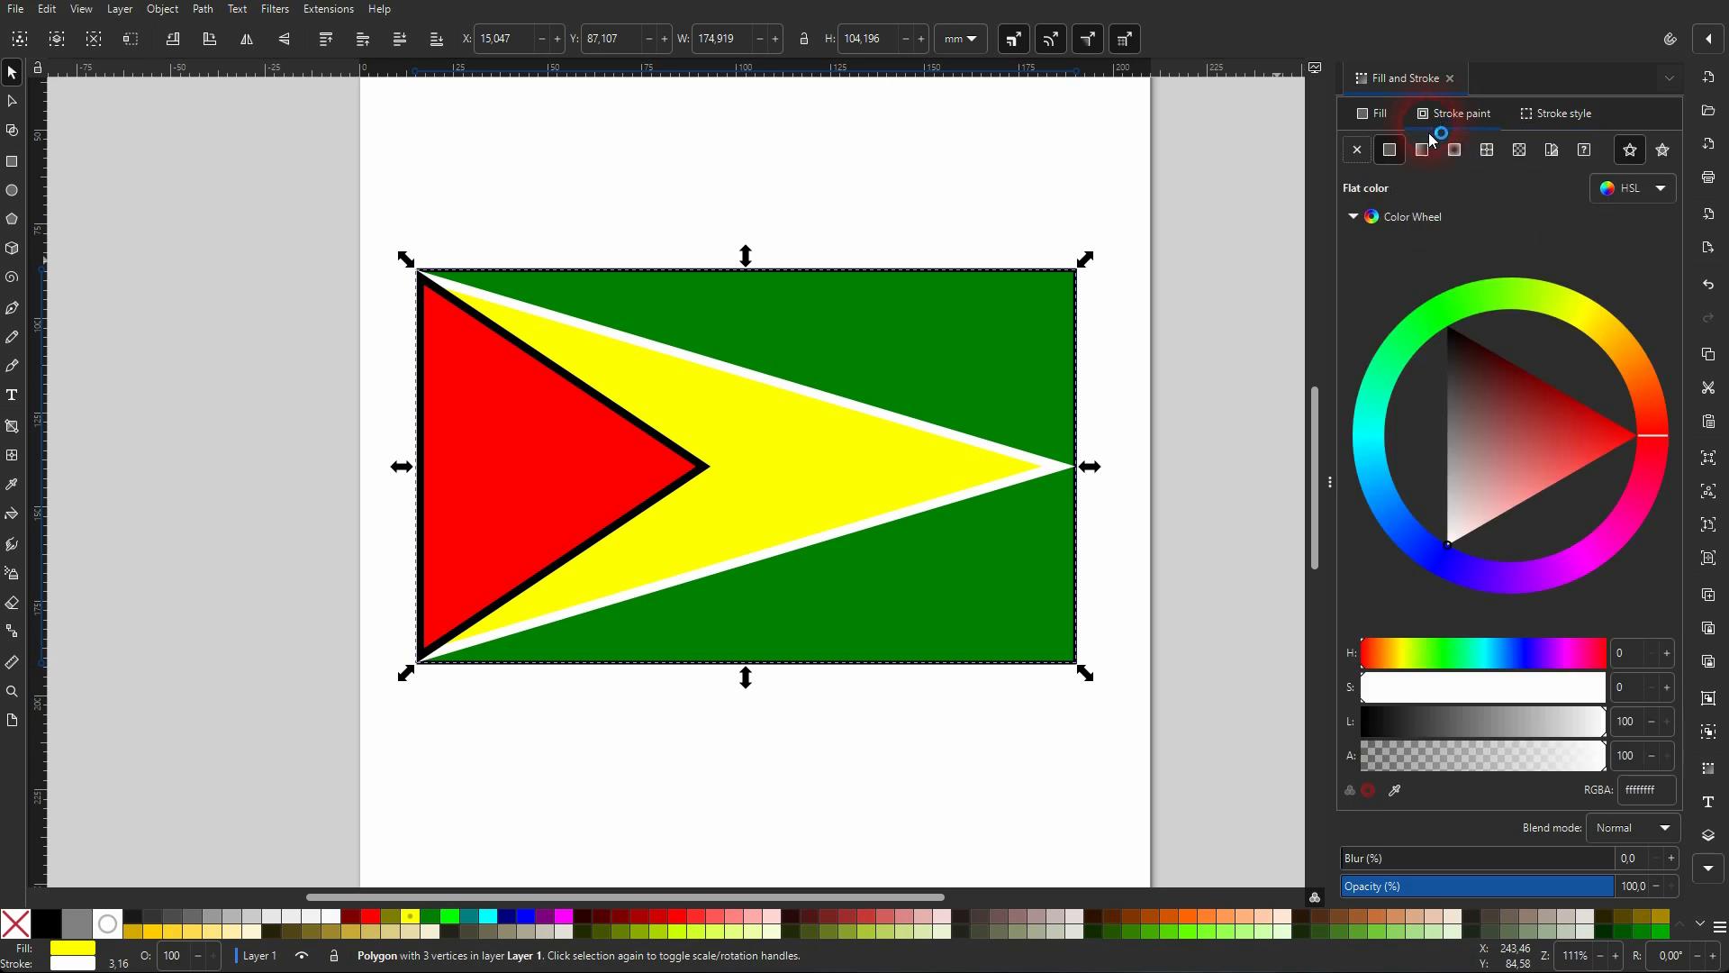
click(936, 727)
click(1036, 617)
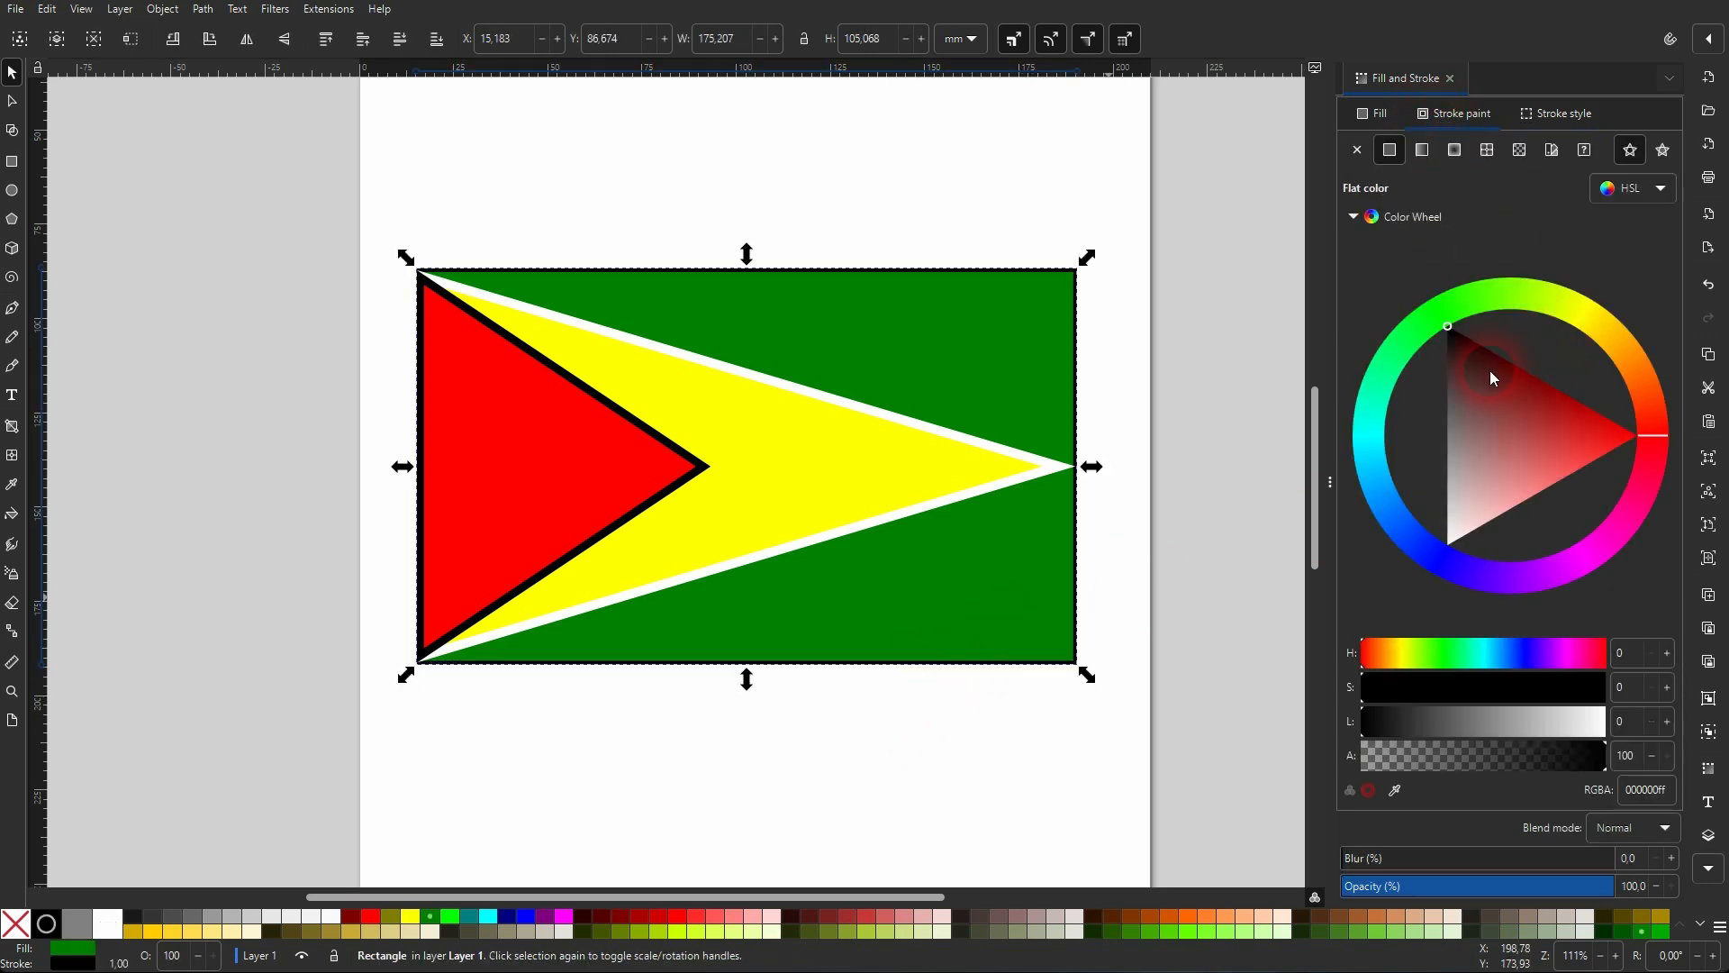
mouse_move(1463, 354)
mouse_down()
mouse_move(1497, 451)
mouse_move(1397, 504)
mouse_move(1543, 425)
mouse_move(1376, 286)
mouse_up()
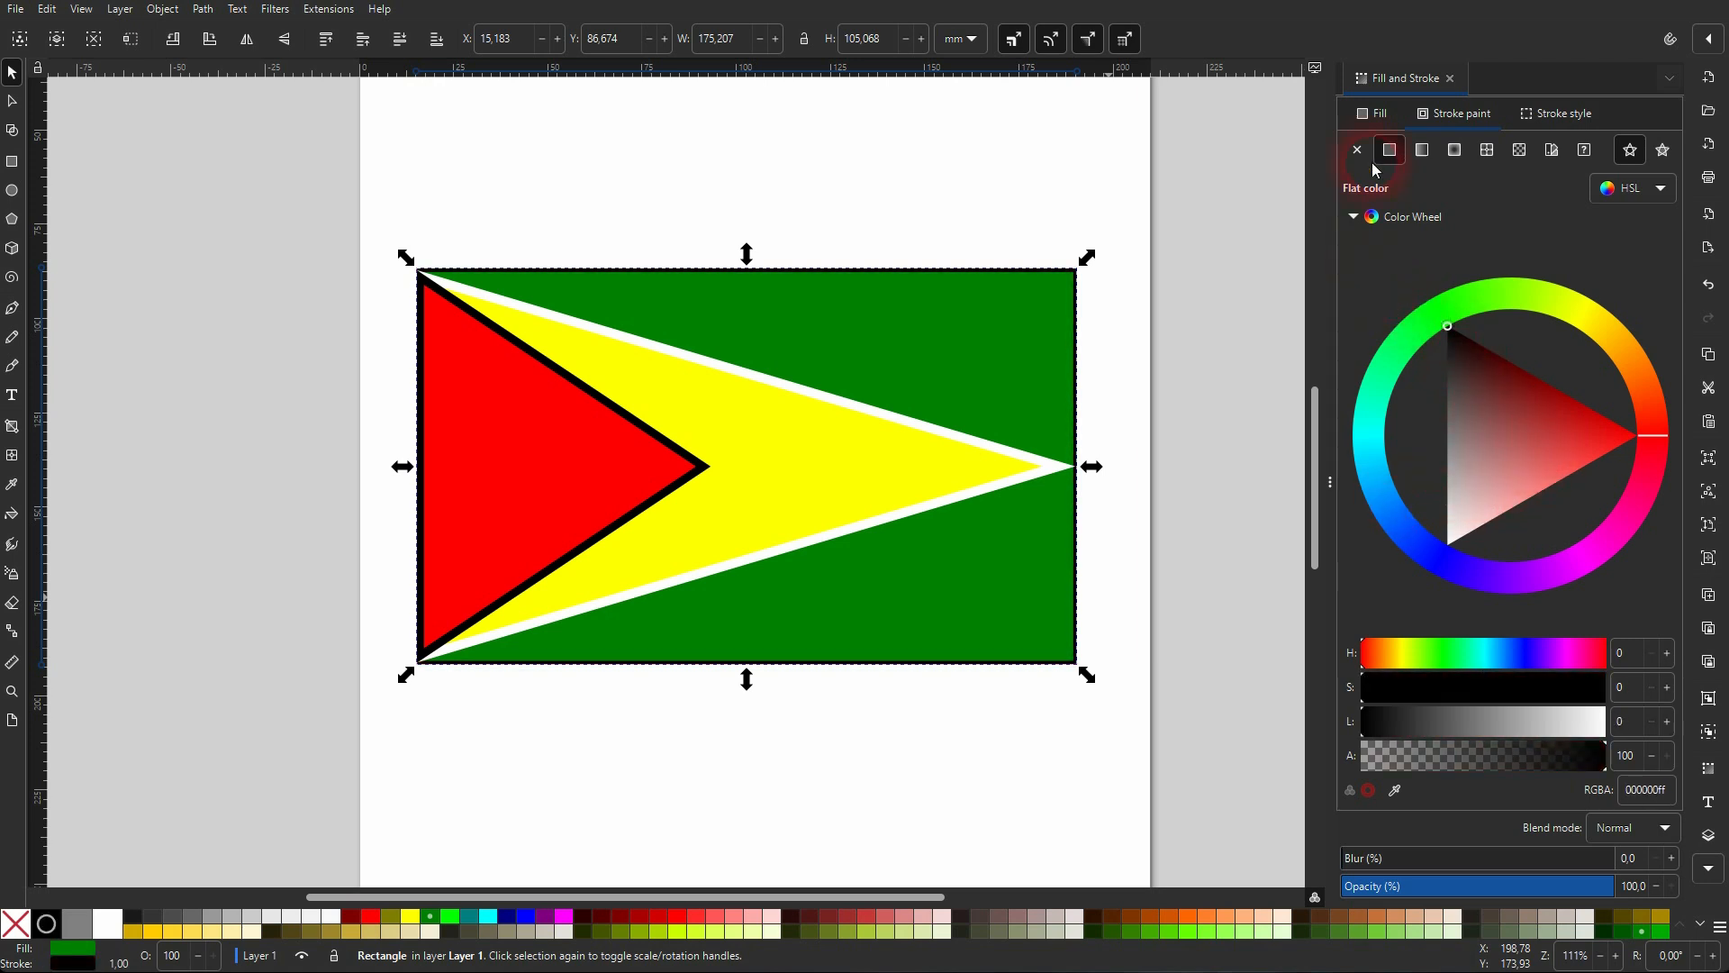
Darken the green rectangle's fill to RGBA 006b00ff and shift the yellow triangle's fill to a warmer yellow, ffda21ff.
click(1369, 121)
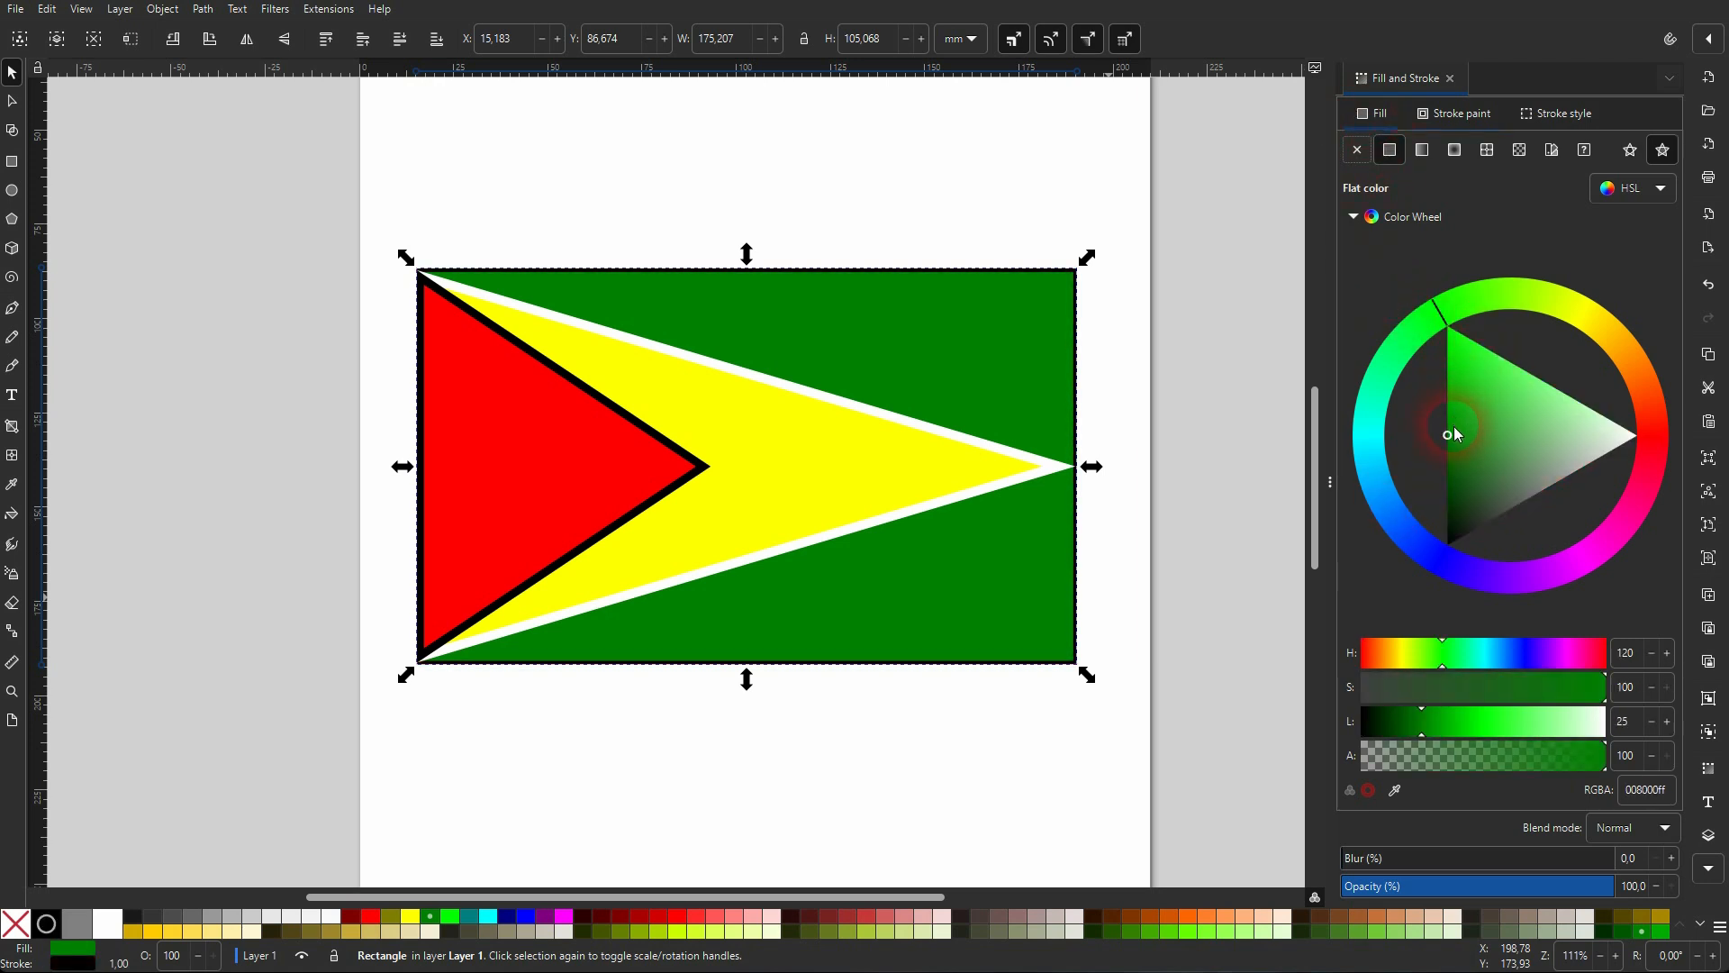
drag(1450, 441, 1444, 459)
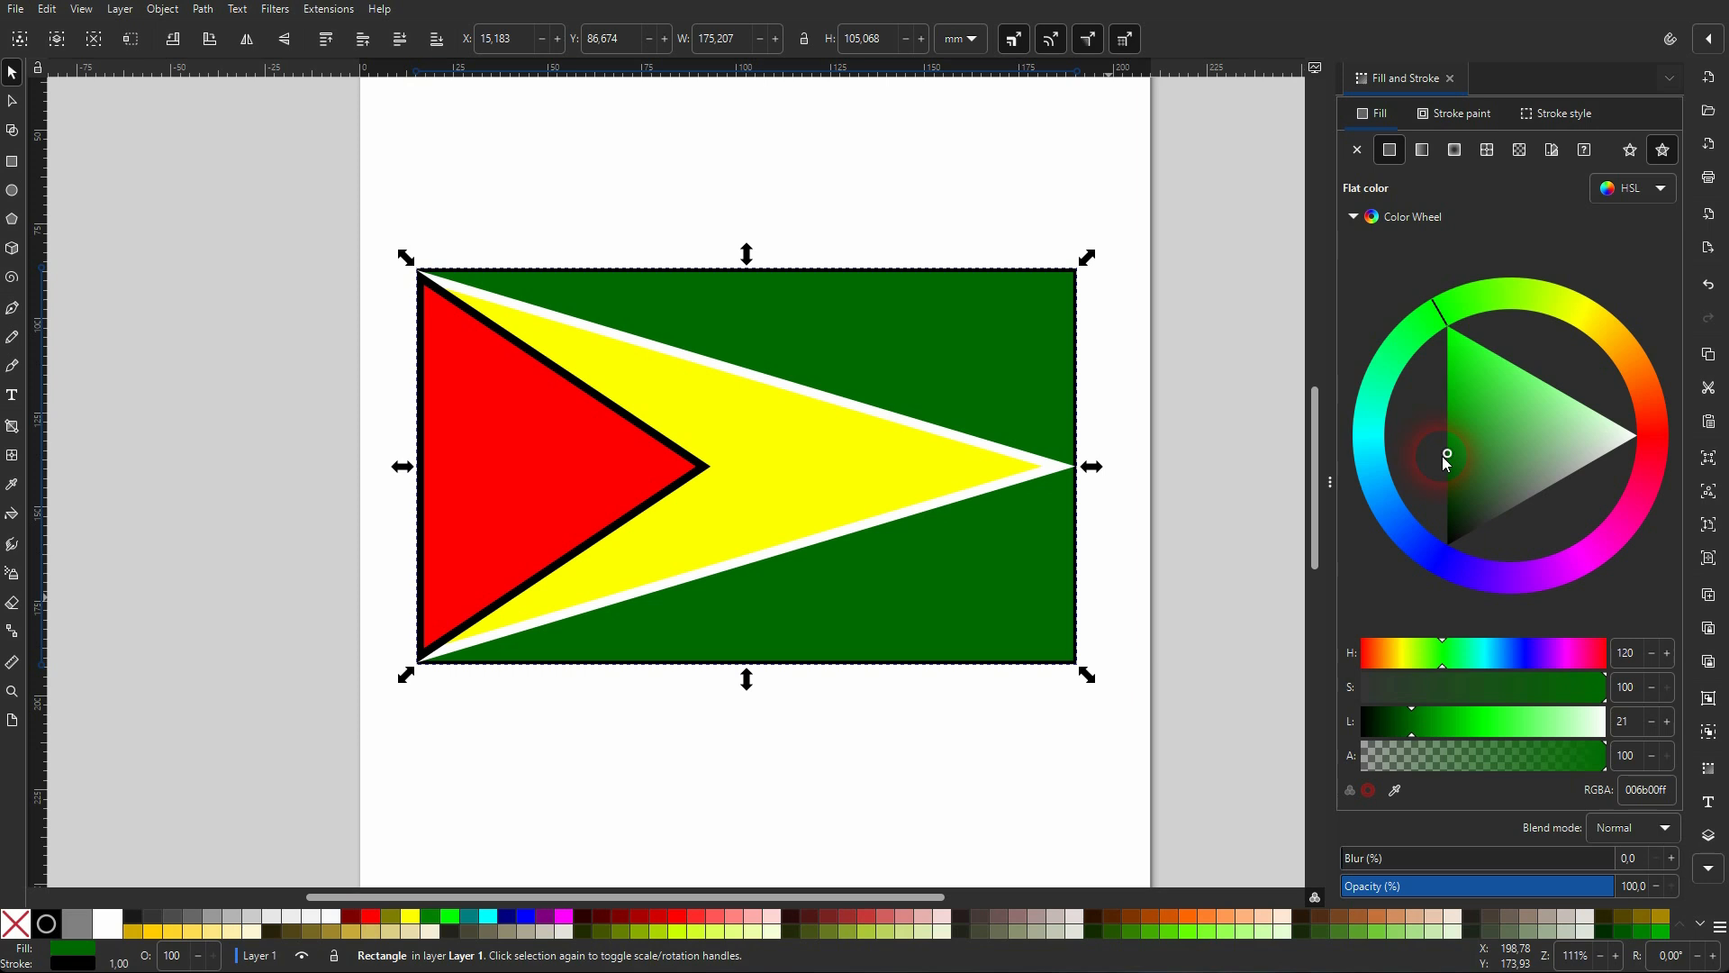
click(907, 461)
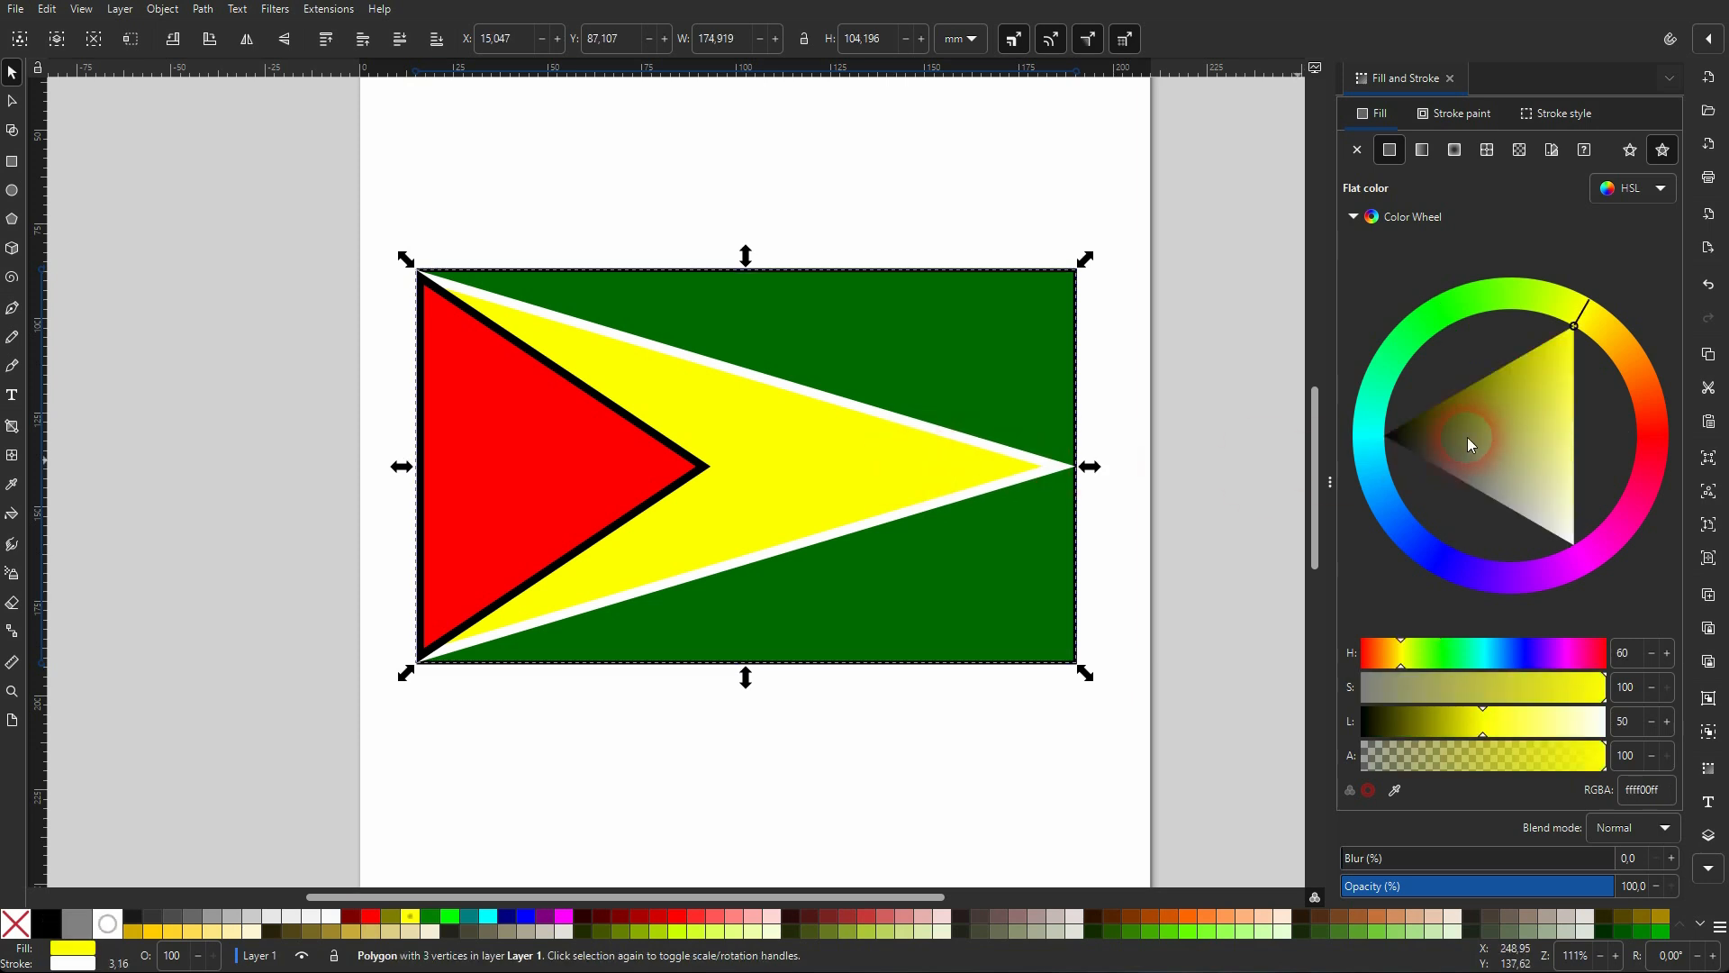
drag(1578, 324, 1597, 370)
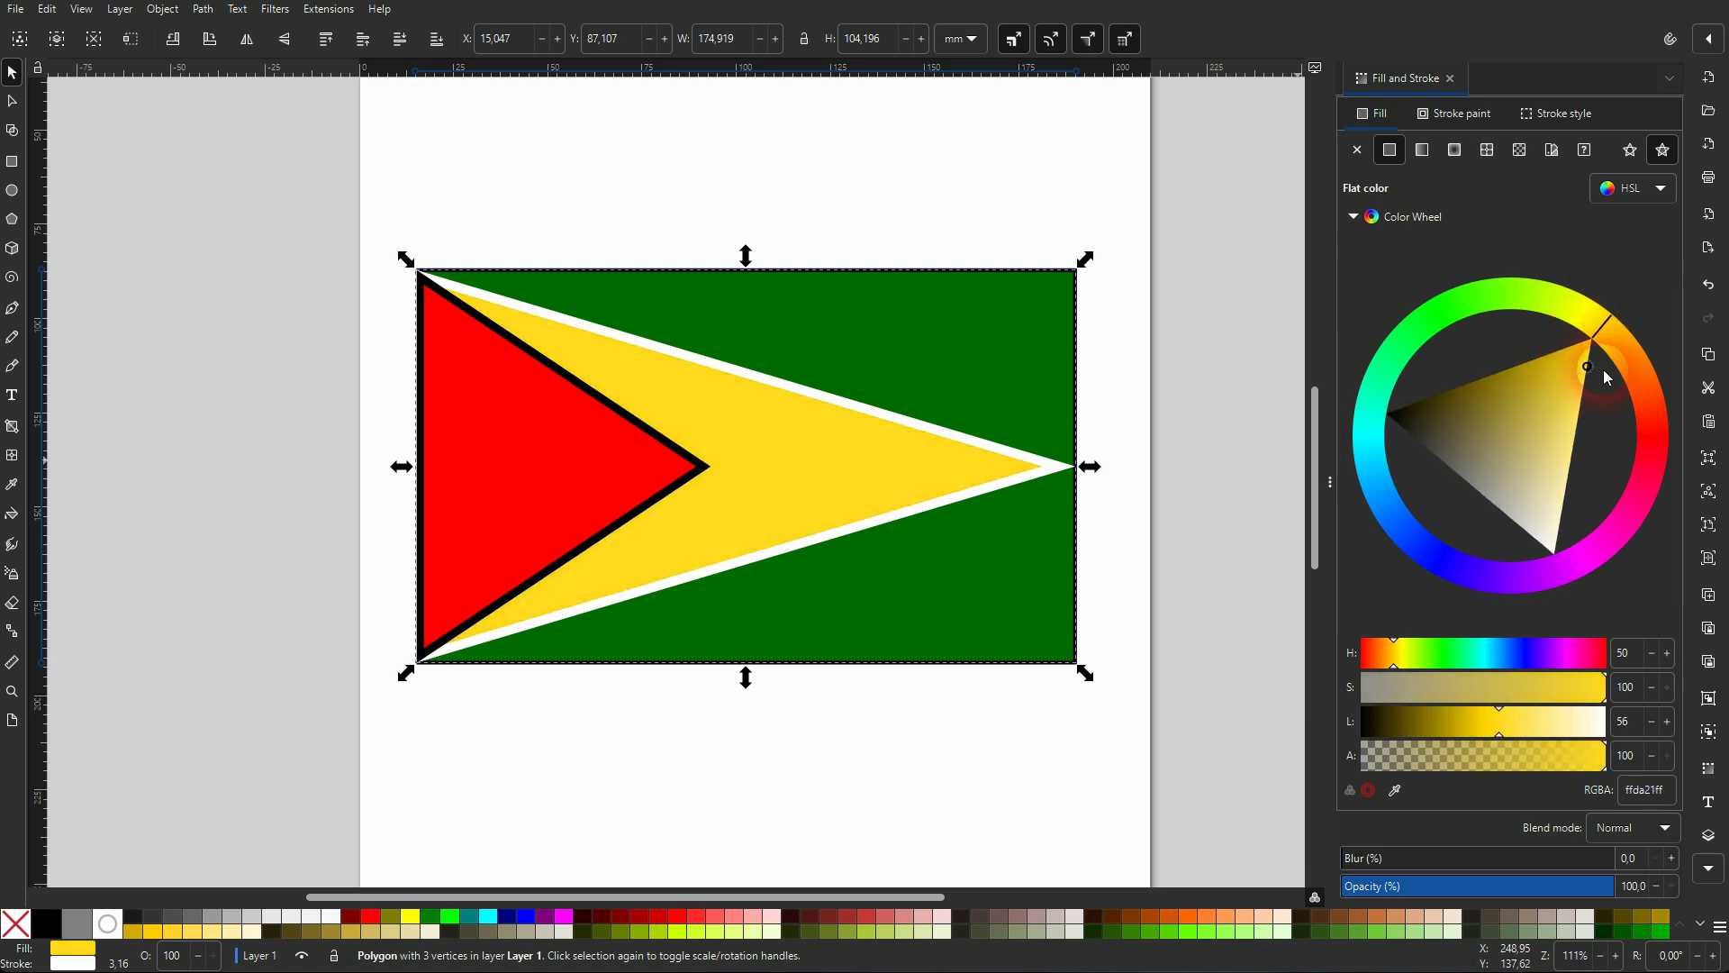
Darken the red triangle's fill to RGBA bd0707ff and deselect it.
click(509, 474)
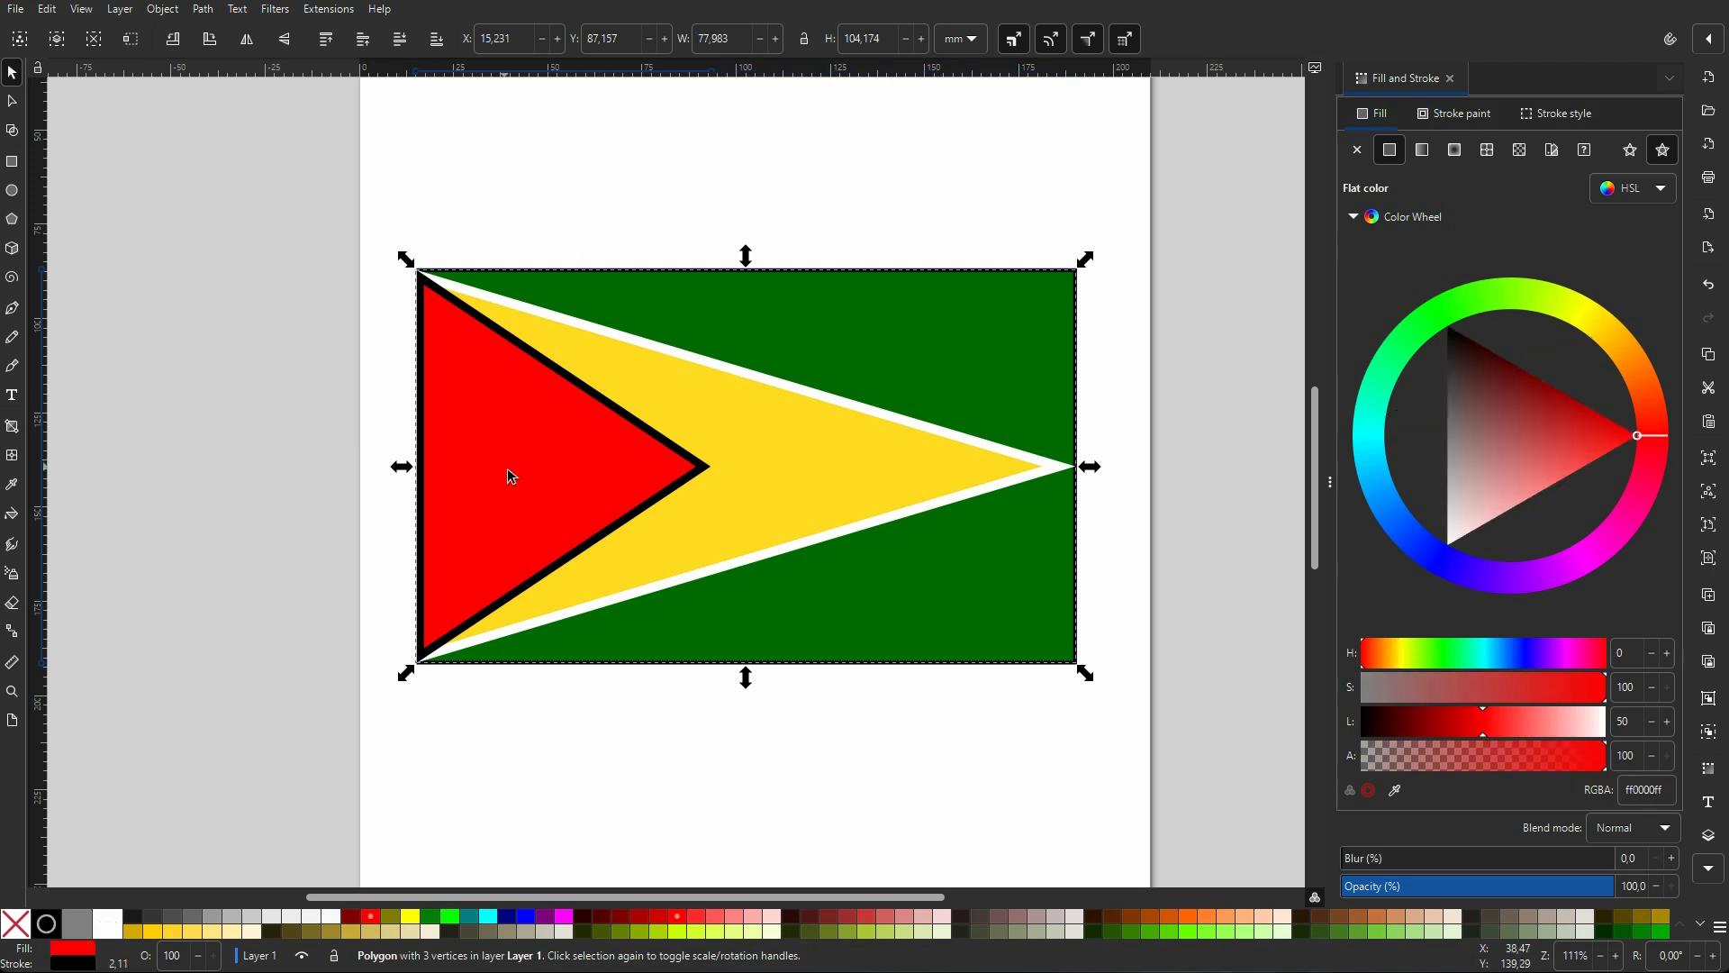
drag(1632, 434, 1586, 413)
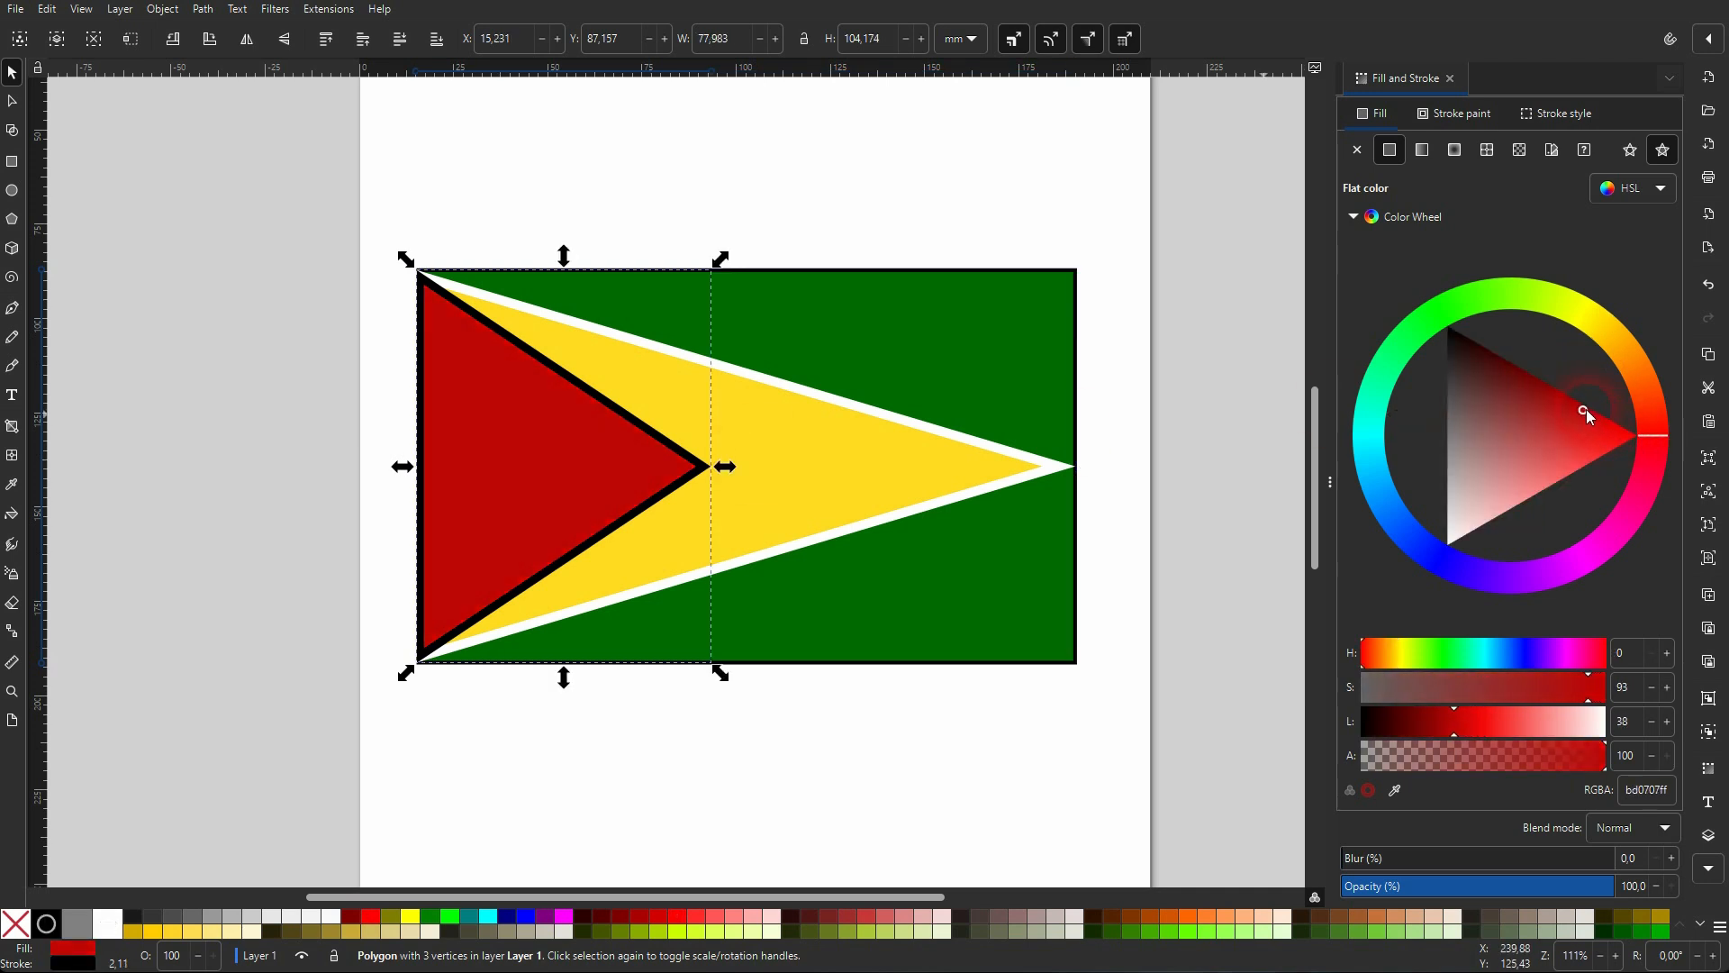
click(841, 757)
scroll(808, 786, down, 1)
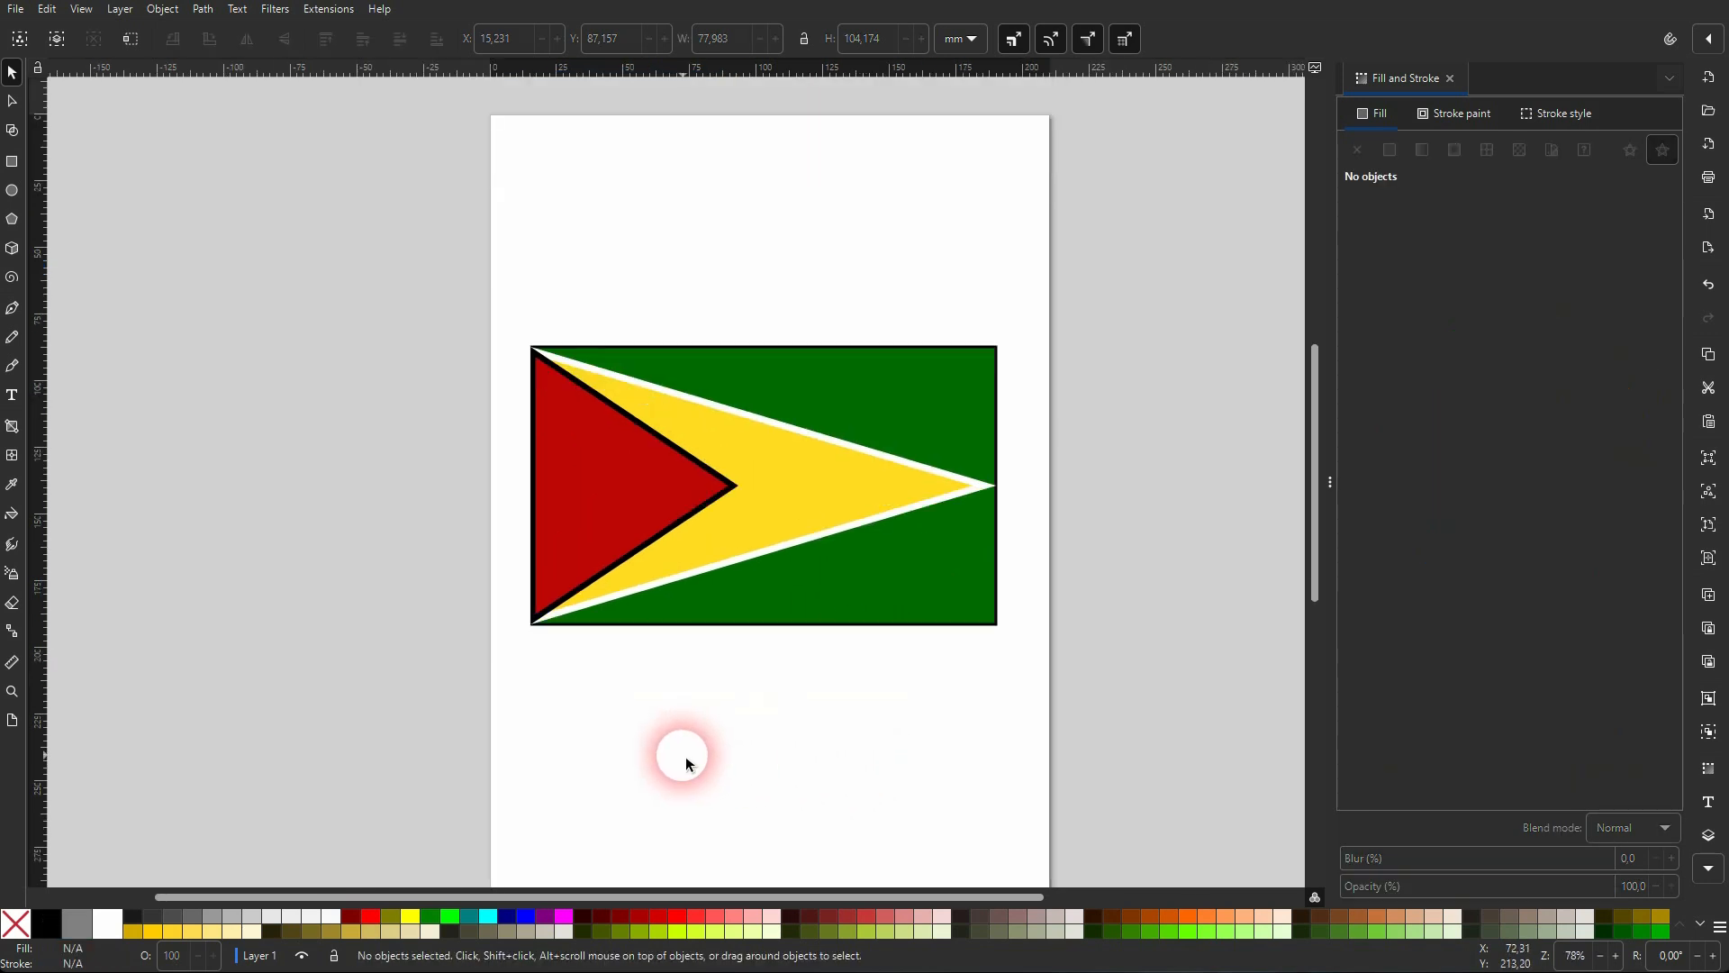
mouse_move(430, 743)
mouse_down()
mouse_move(924, 425)
mouse_move(1203, 196)
mouse_up()
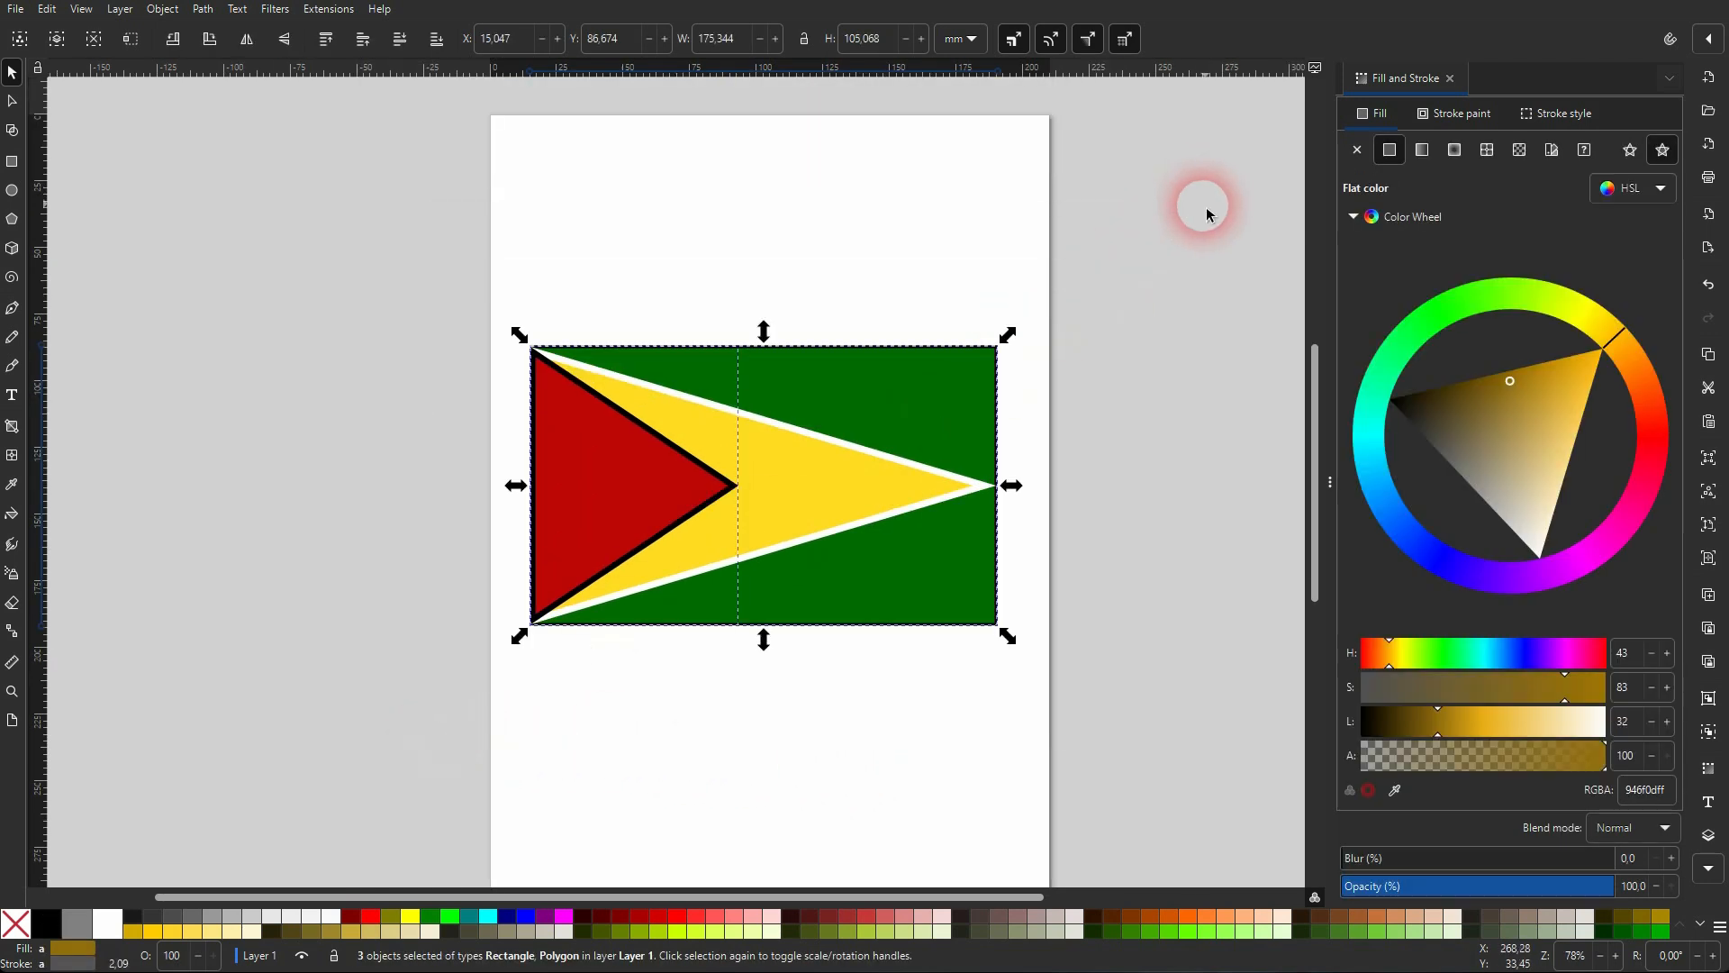
click(879, 734)
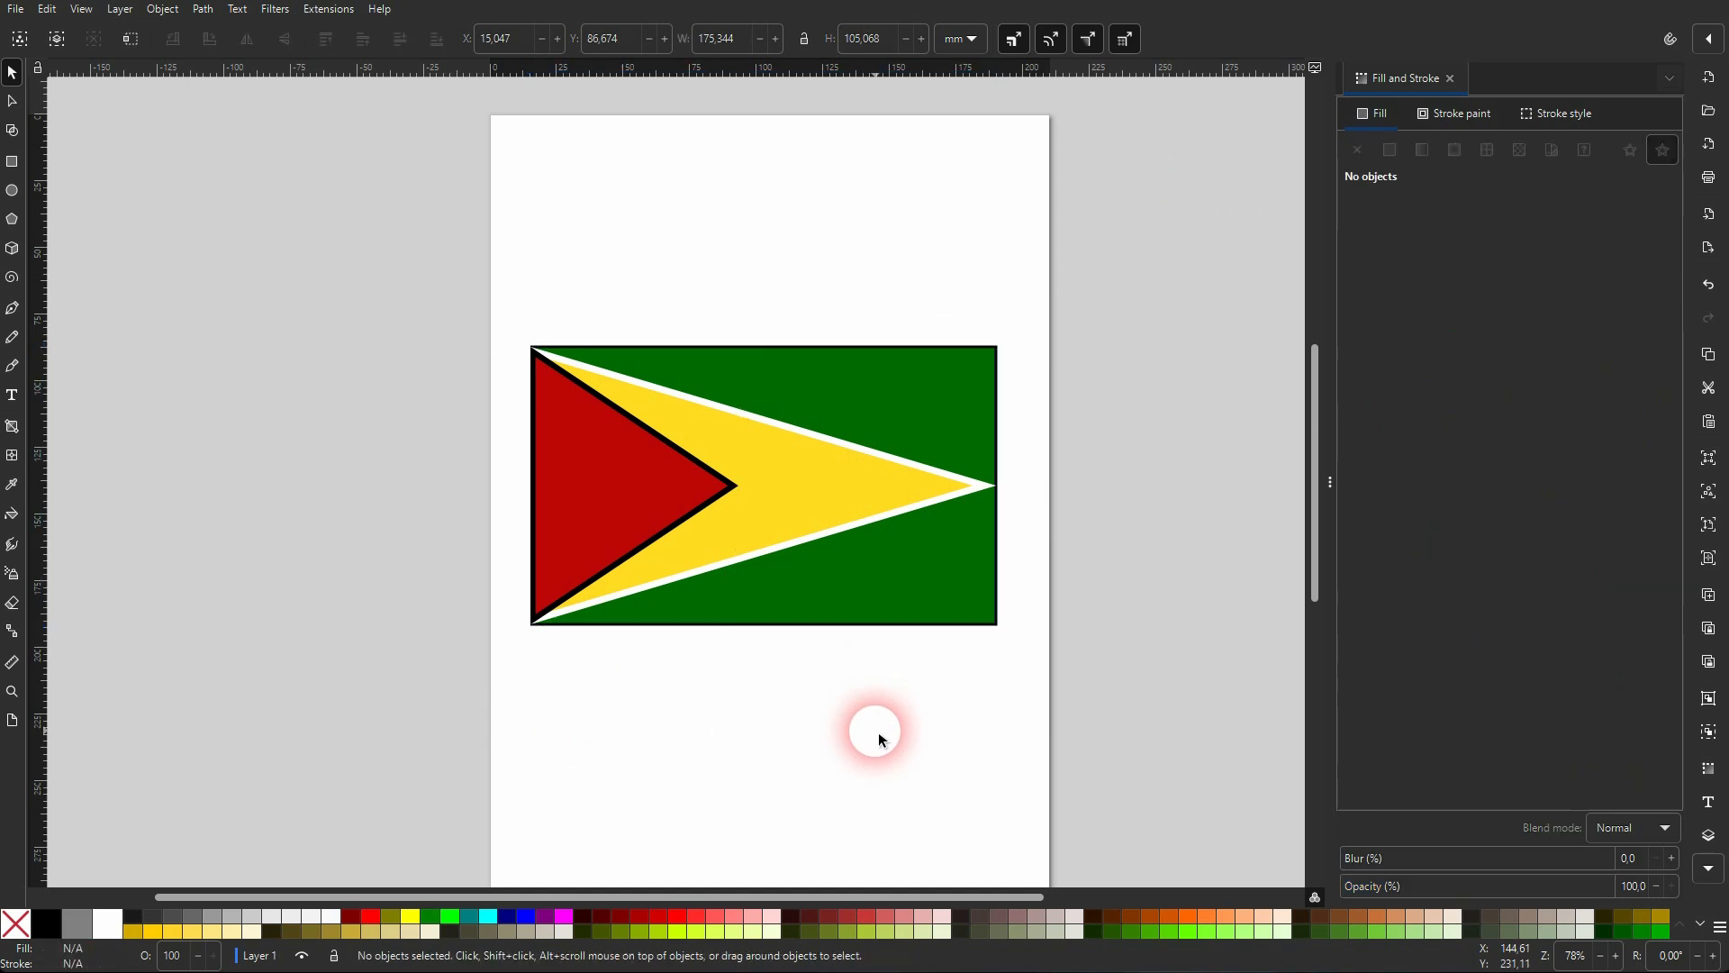